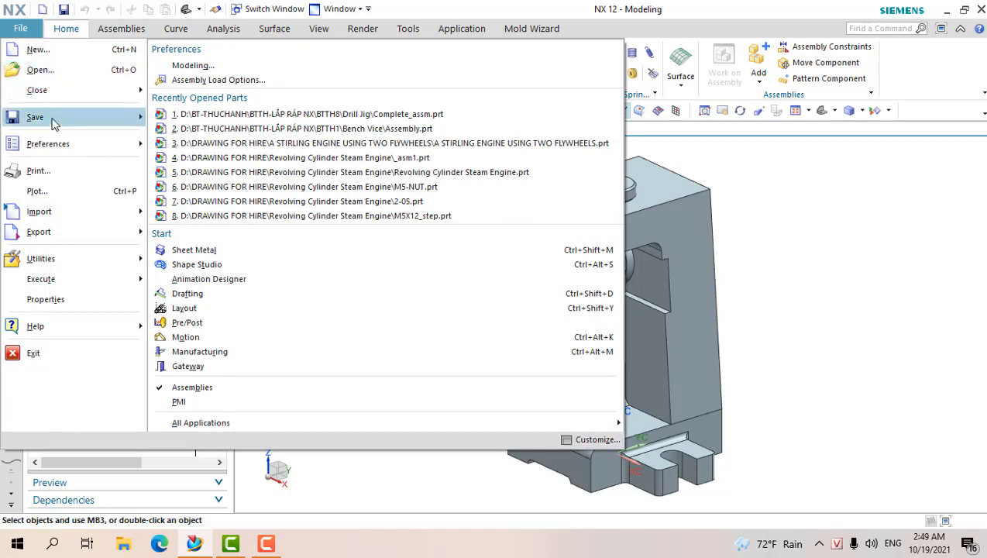
Create a new stand-alone drawing dwg1.prt in millimetres from the KHO-A3 - Size template.
{"action": "left_click", "coordinate": [49, 56]}
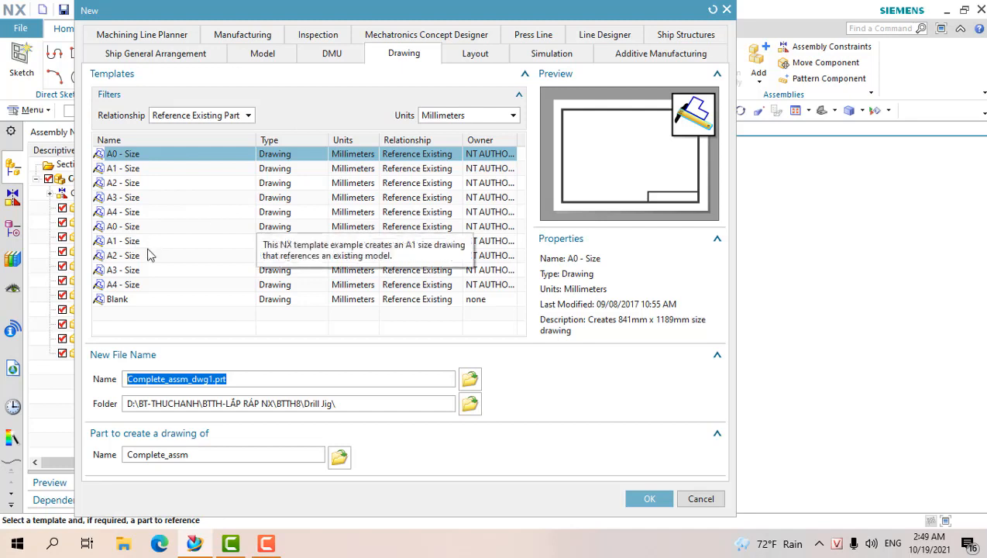
{"action": "left_click", "coordinate": [371, 58]}
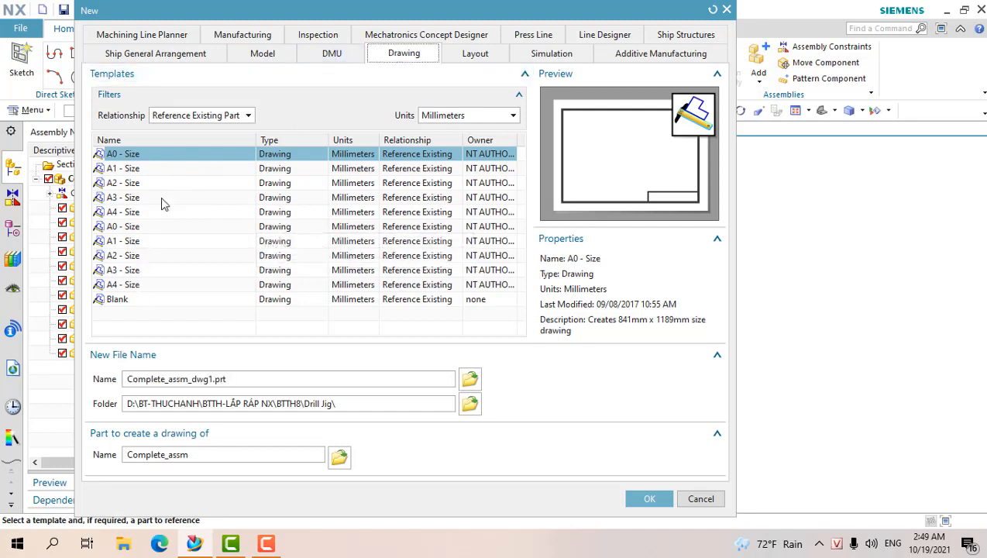
{"action": "left_click", "coordinate": [202, 116]}
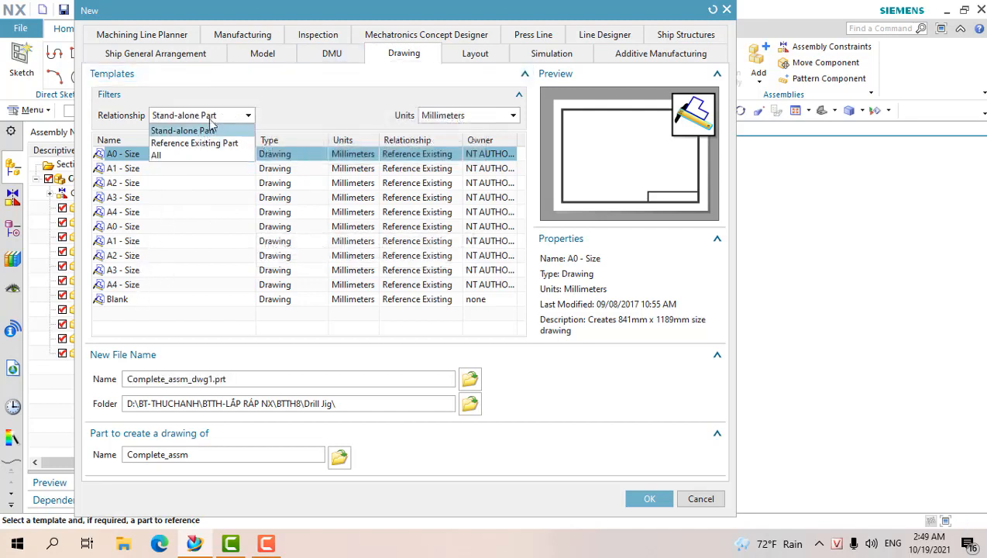
{"action": "left_click", "coordinate": [194, 130]}
{"action": "scroll", "coordinate": [153, 303], "scroll_direction": "down", "scroll_amount": 1}
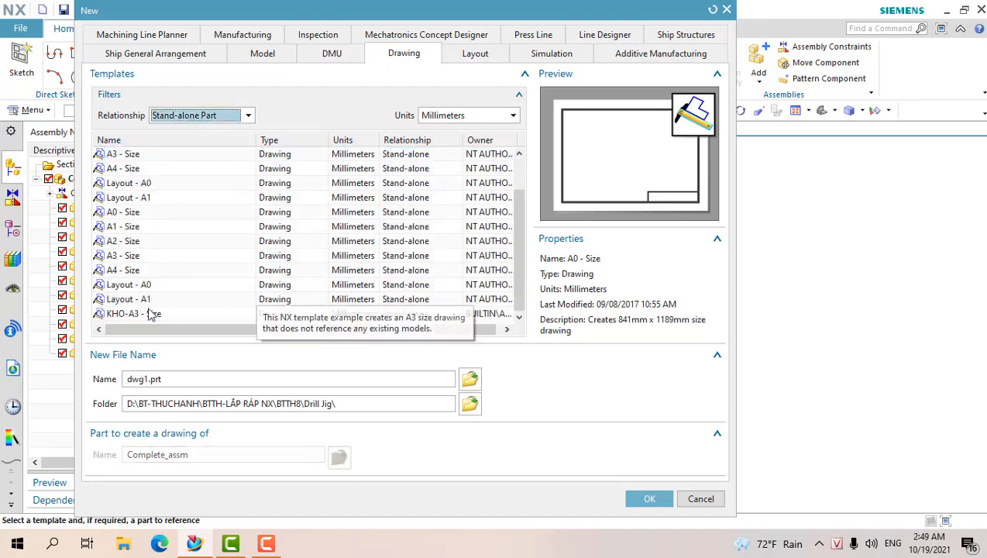
{"action": "left_click", "coordinate": [155, 319]}
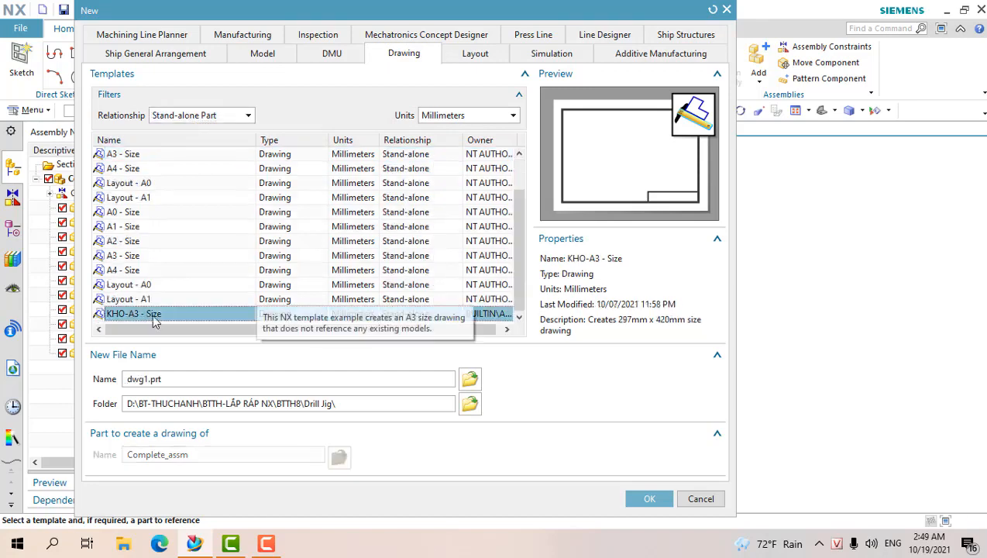
{"action": "left_click", "coordinate": [650, 499]}
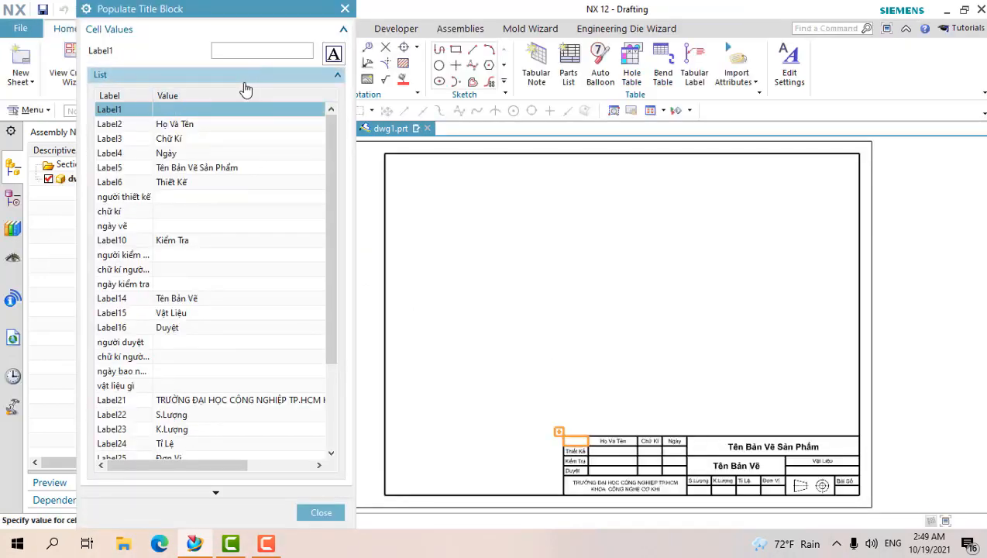
Set the title block's product drawing title cell (Label5) to "Bản Vẽ Chi Tiết".
{"action": "key", "text": "Return"}
{"action": "key", "text": "Return"}
{"action": "key", "text": "Return"}
{"action": "key", "text": "Return"}
{"action": "key", "text": "Return"}
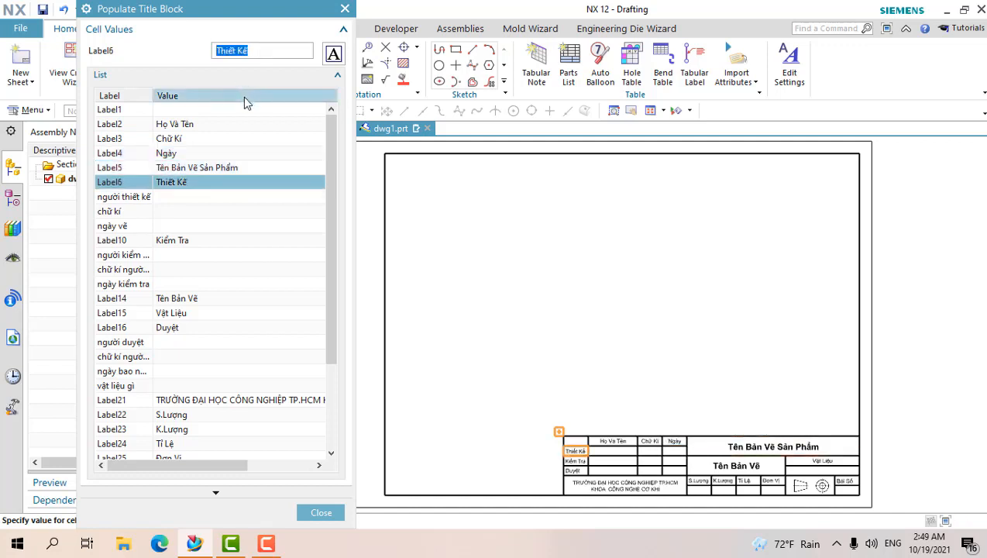
{"action": "left_click", "coordinate": [177, 166]}
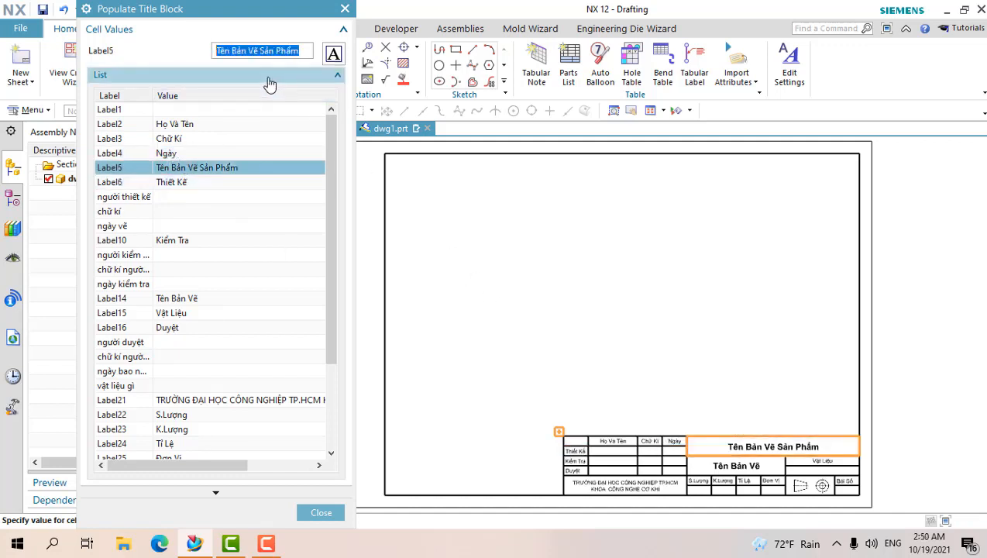
{"action": "type", "text": "Ba"}
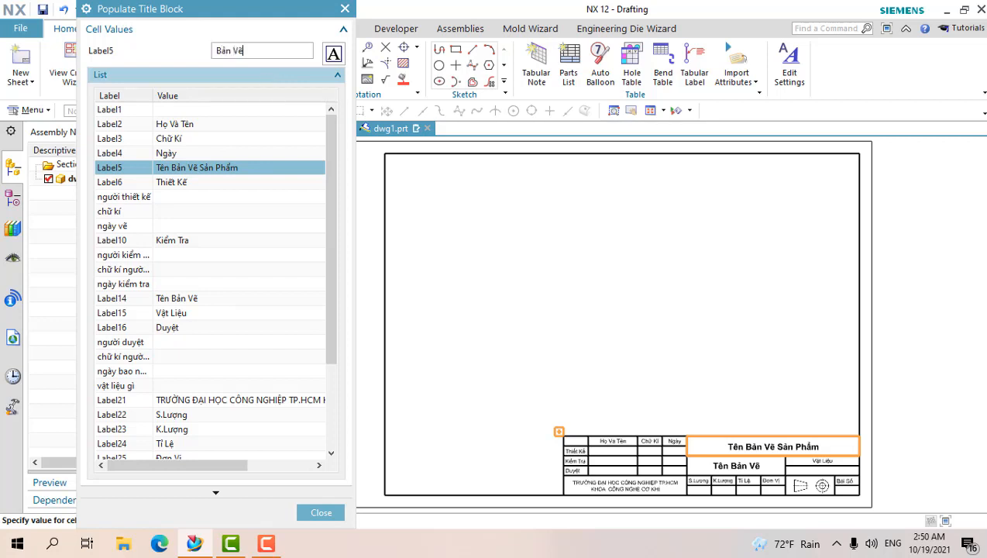
{"action": "type", "text": "n Vẽ Chi Tiết"}
{"action": "key", "text": "Return"}
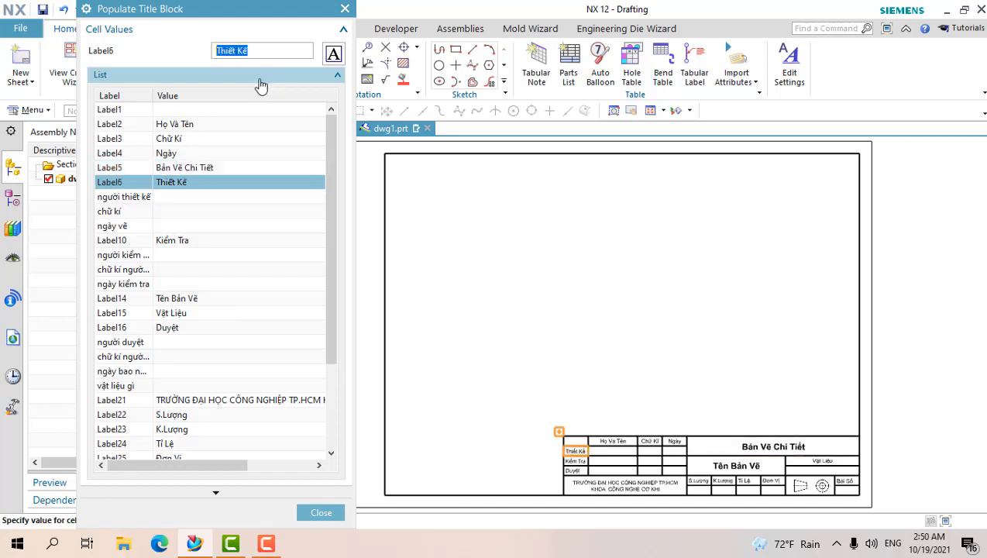
Fill the title block's designer row with the designer's full name, signature H and date 29/10.
{"action": "key", "text": "Return"}
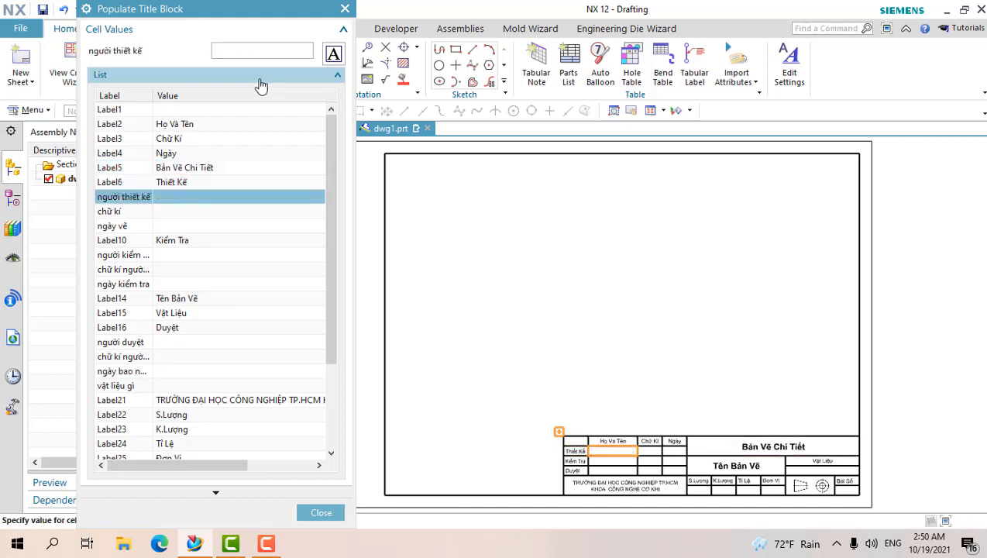
{"action": "type", "text": "Vỹ=x"}
{"action": "key", "text": "BackSpace"}
{"action": "key", "text": "BackSpace"}
{"action": "type", "text": "x x VanHu"}
{"action": "key", "text": "Return"}
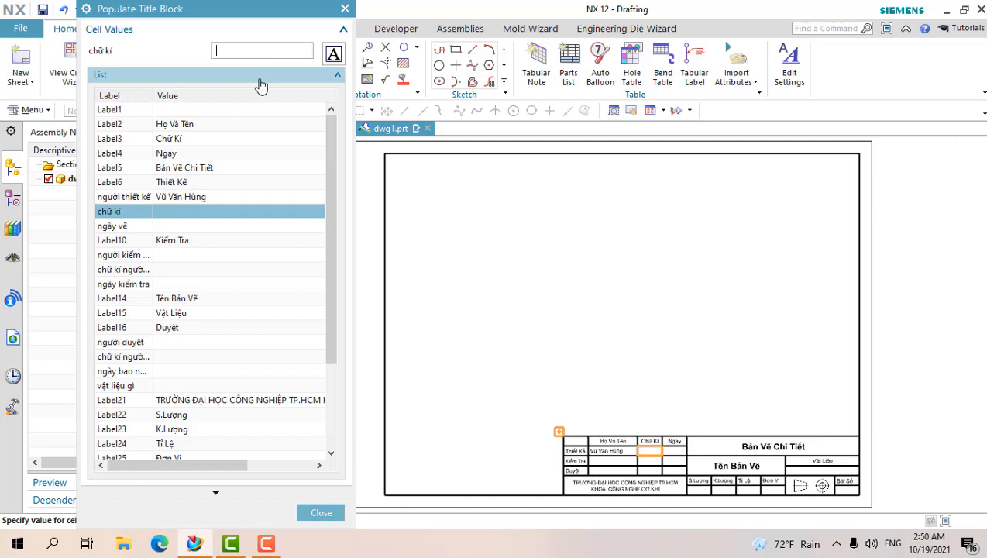
{"action": "key", "text": "Return"}
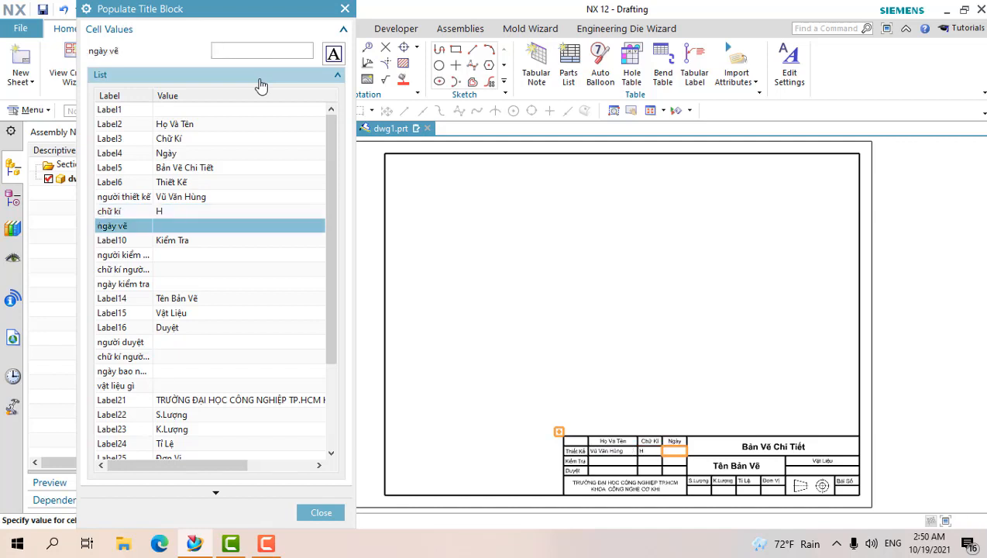
{"action": "type", "text": "29/10"}
{"action": "key", "text": "Return"}
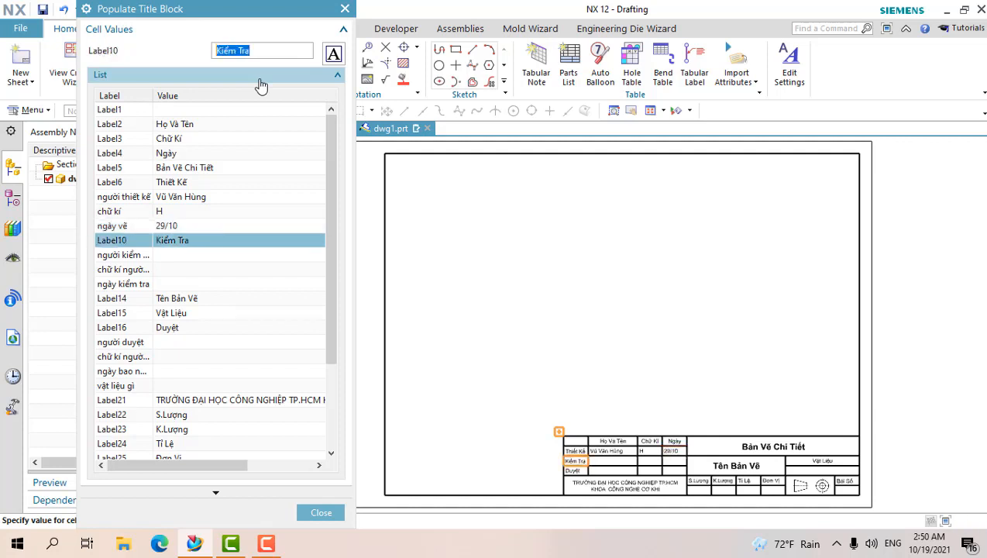
Fill the title block's checker row with the checker's full name, signature t and date 30/10.
{"action": "key", "text": "Return"}
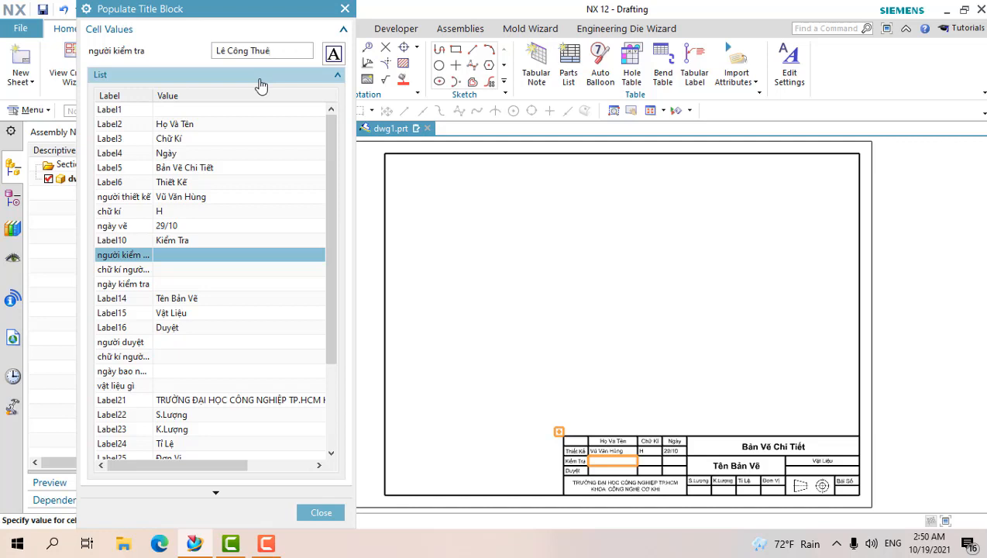
{"action": "key", "text": "Return"}
{"action": "key", "text": "Return"}
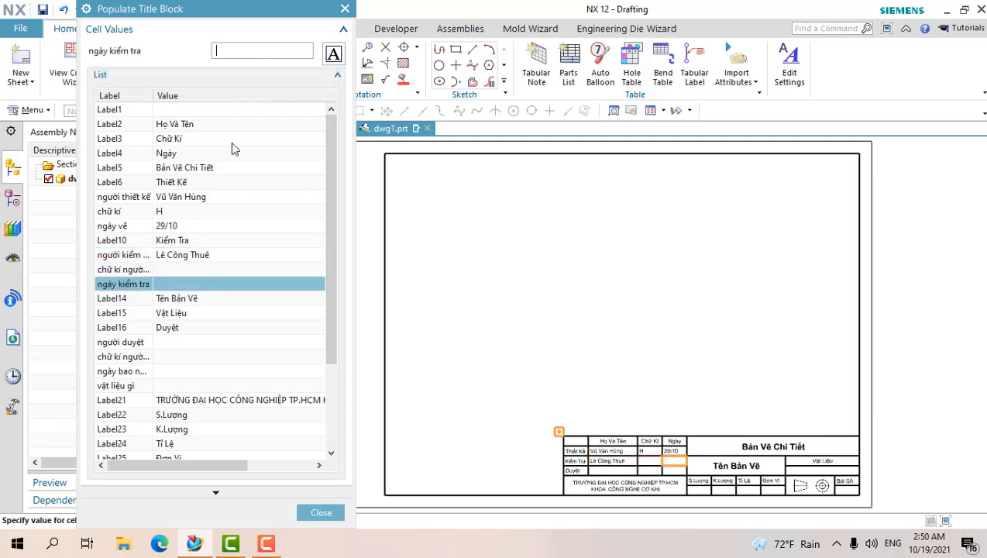
{"action": "left_click", "coordinate": [142, 271]}
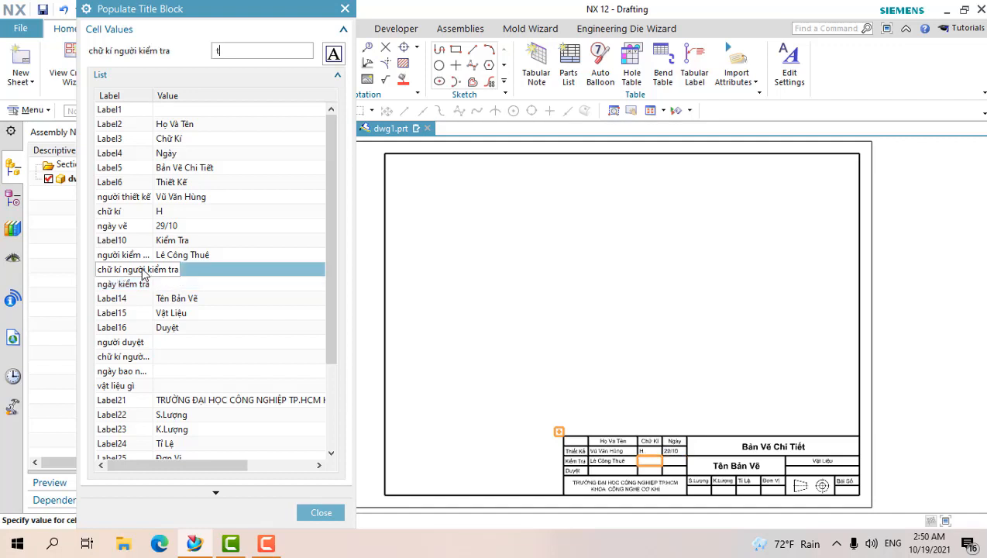
{"action": "key", "text": "Return"}
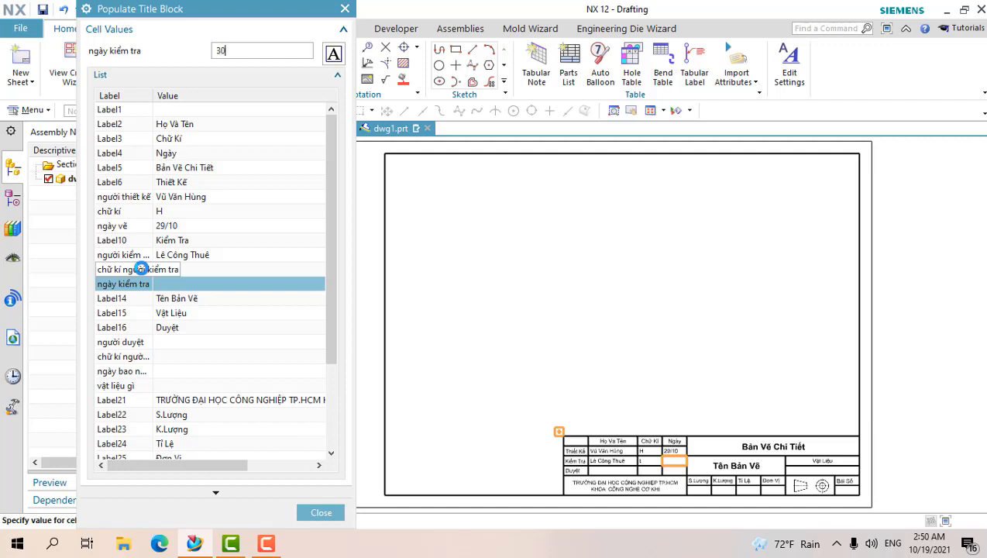
{"action": "key", "text": "Return"}
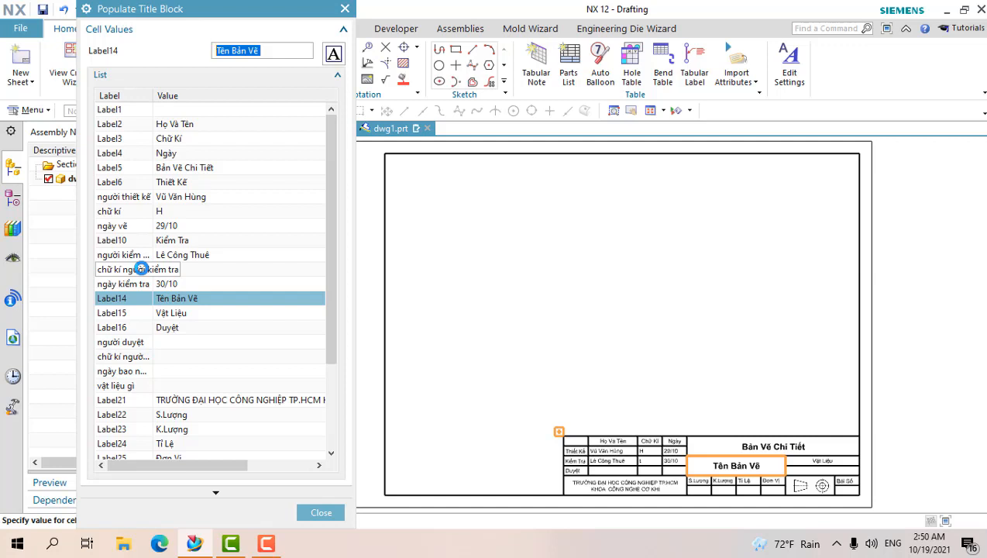
Set the title block's drawing name cell (Label14) to "Van Điều Khiển".
{"action": "type", "text": "Van Điều"}
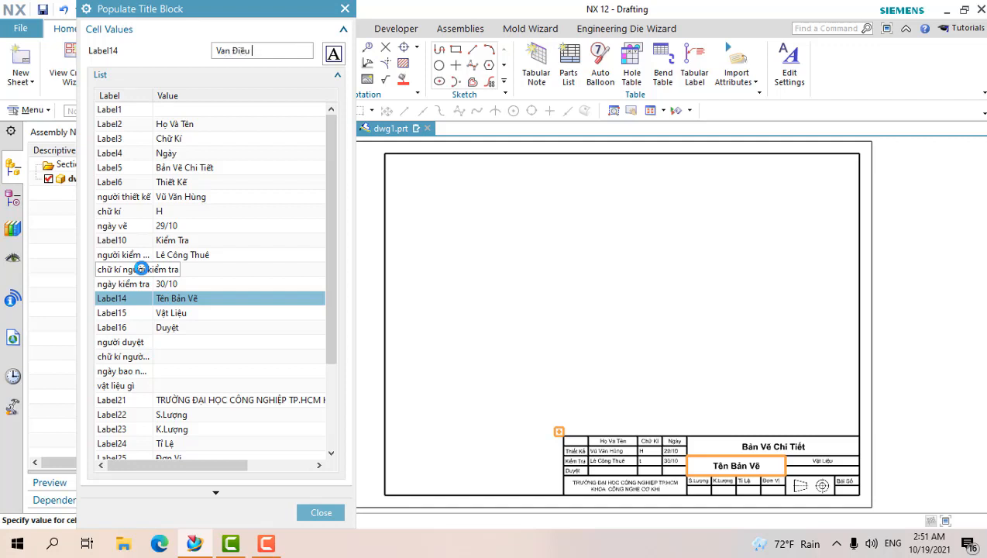
{"action": "type", "text": "Khiển"}
{"action": "key", "text": "Return"}
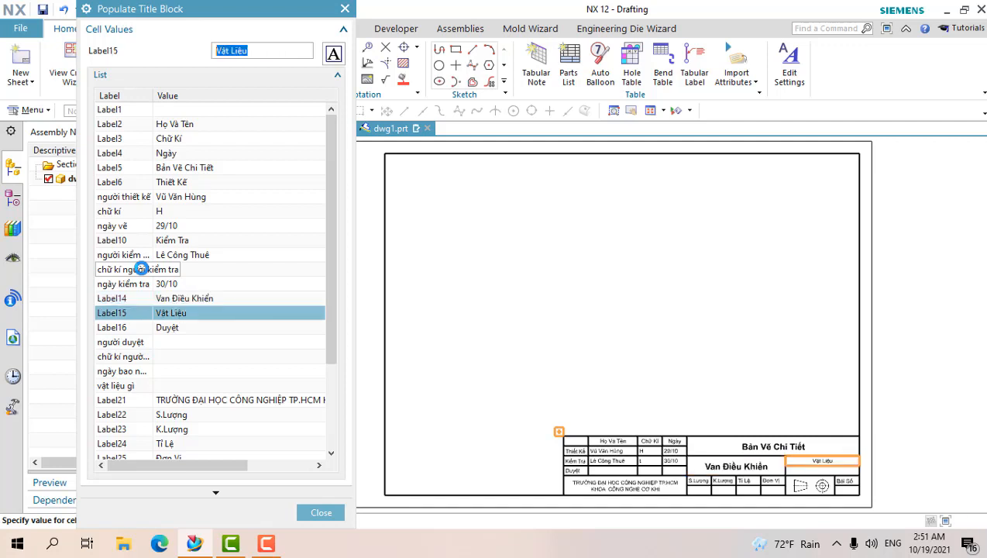
Fill the title block's approver row with the approver's full name, signature H and date 31/10.
{"action": "key", "text": "Return"}
{"action": "key", "text": "Return"}
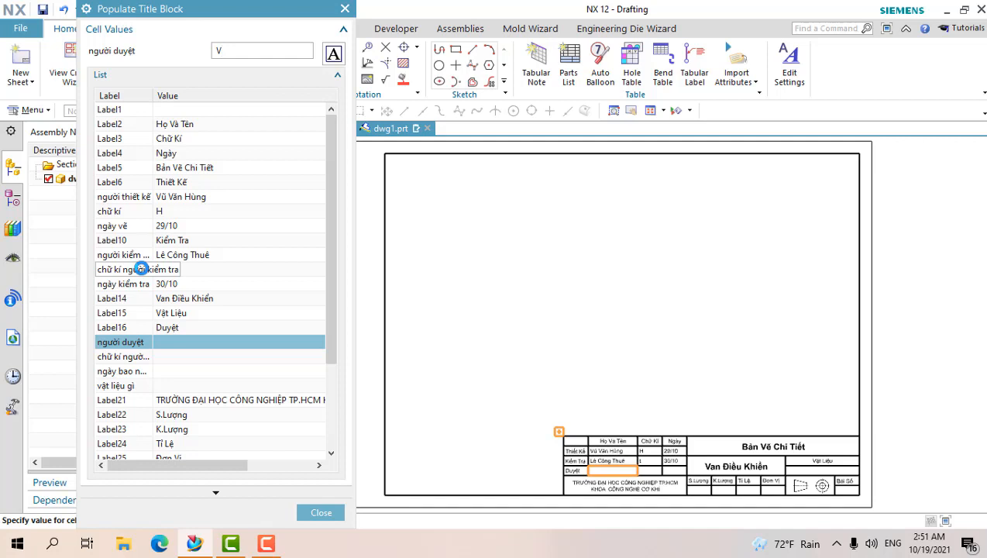
{"action": "type", "text": "Vũ Vaăn"}
{"action": "key", "text": "BackSpace"}
{"action": "key", "text": "BackSpace"}
{"action": "key", "text": "Return"}
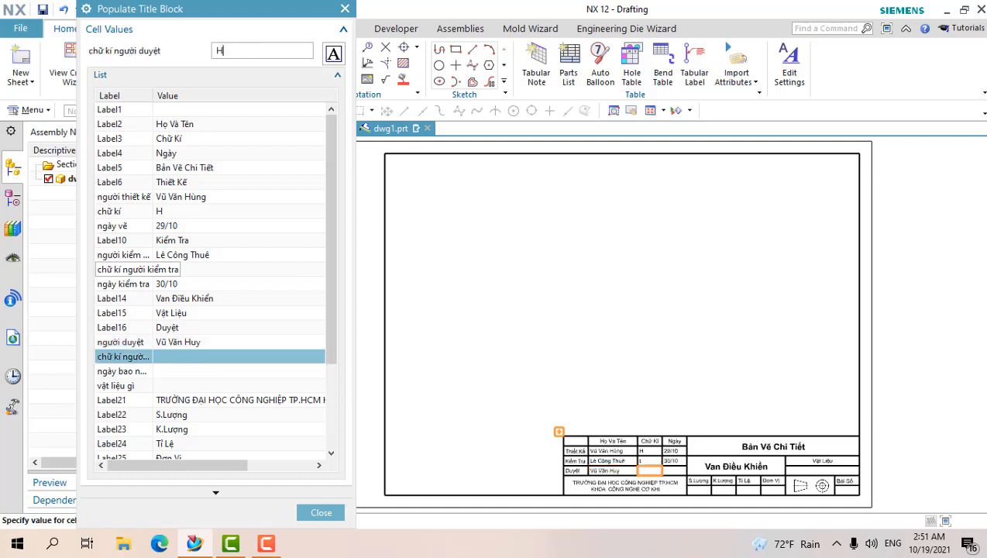
{"action": "key", "text": "Return"}
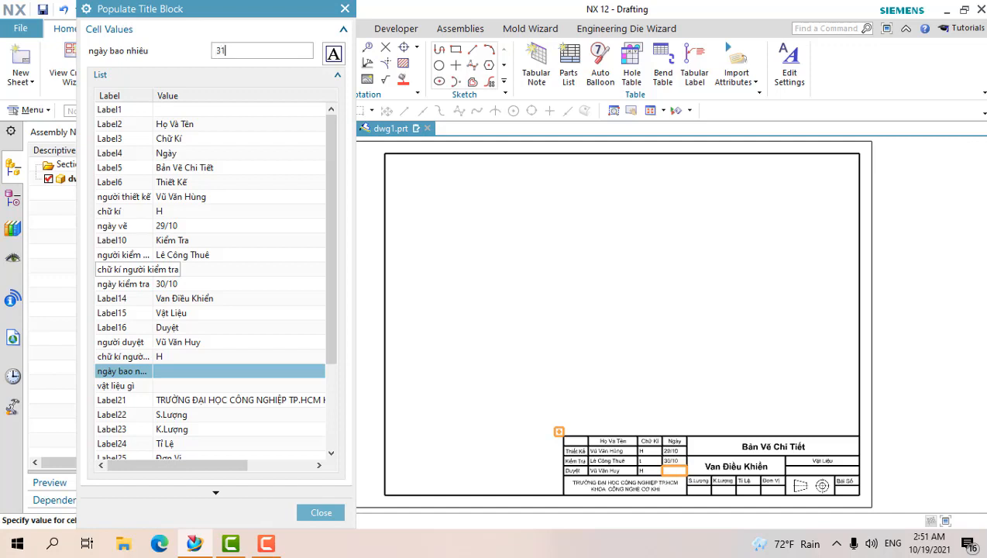
{"action": "type", "text": "31/10"}
{"action": "key", "text": "Return"}
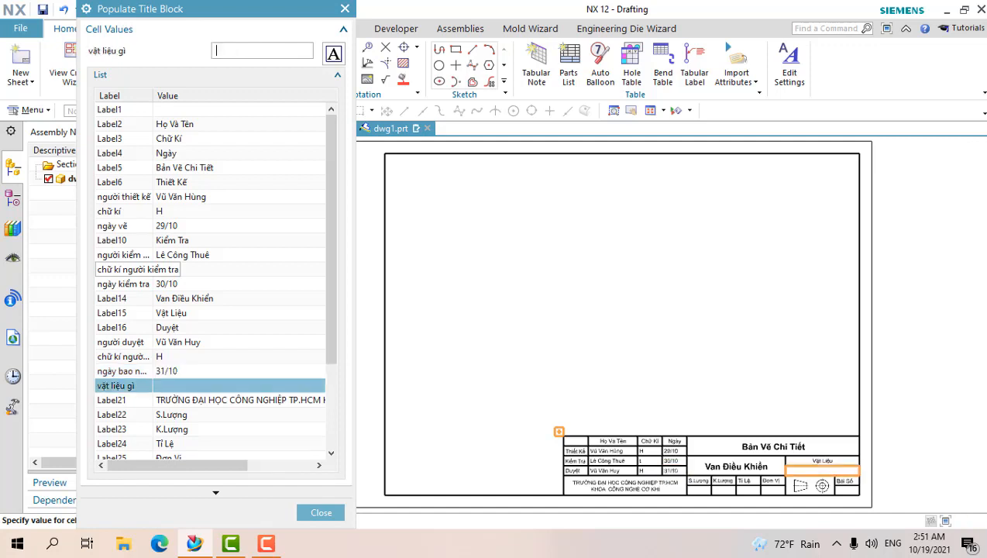
Set the material cell (vật liệu gì) of the title block to C45.
{"action": "type", "text": "C45"}
{"action": "key", "text": "Return"}
{"action": "key", "text": "Return"}
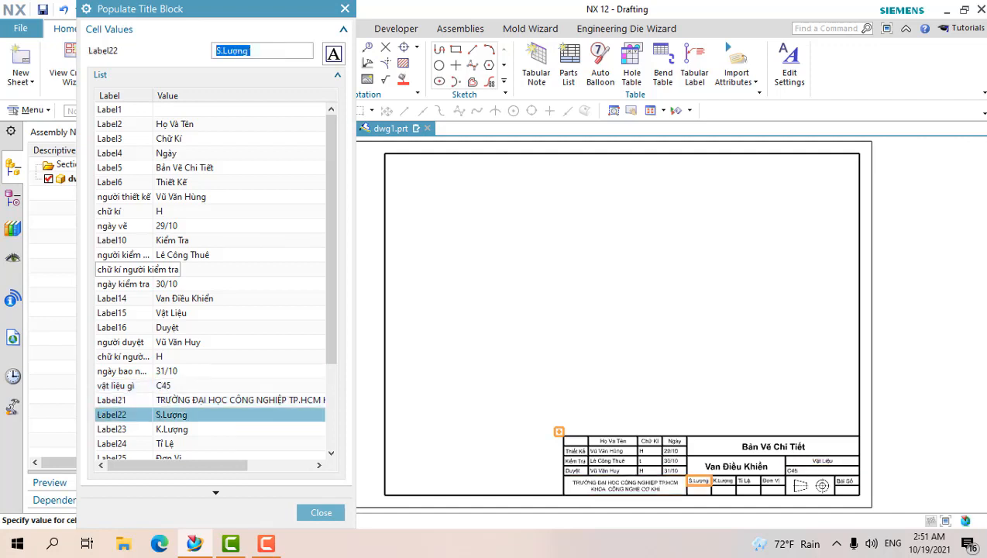
Set the title block's quantity to 12, mass to 14, scale to 15 and unit to mm.
{"action": "key", "text": "Return"}
{"action": "key", "text": "Return"}
{"action": "key", "text": "Return"}
{"action": "key", "text": "Return"}
{"action": "key", "text": "Return"}
{"action": "key", "text": "Return"}
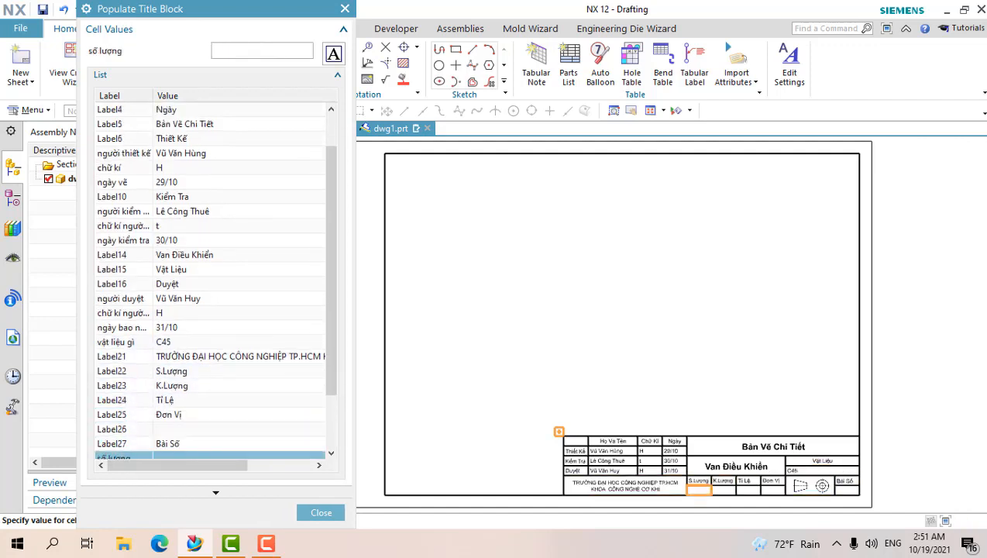
{"action": "type", "text": "12"}
{"action": "key", "text": "Return"}
{"action": "type", "text": "14"}
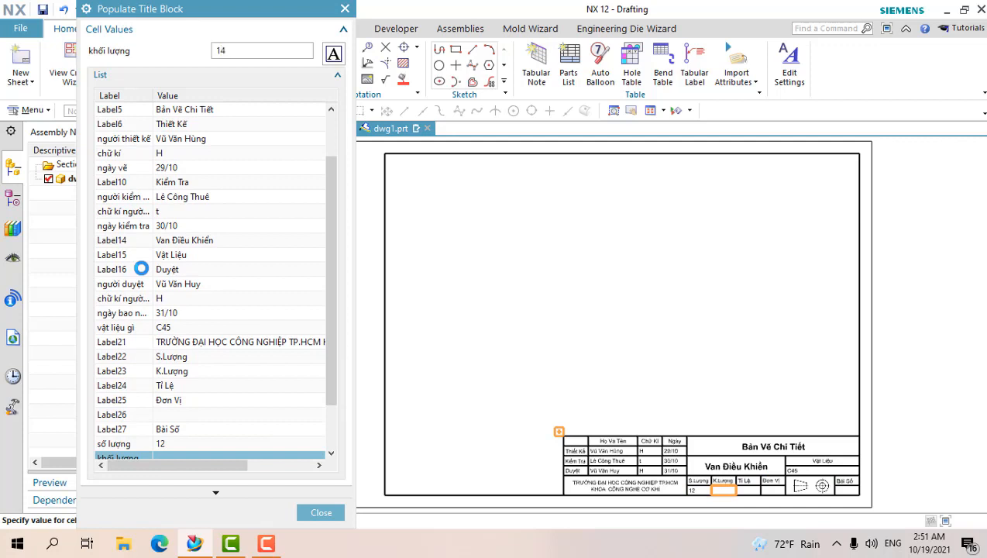
{"action": "key", "text": "Return"}
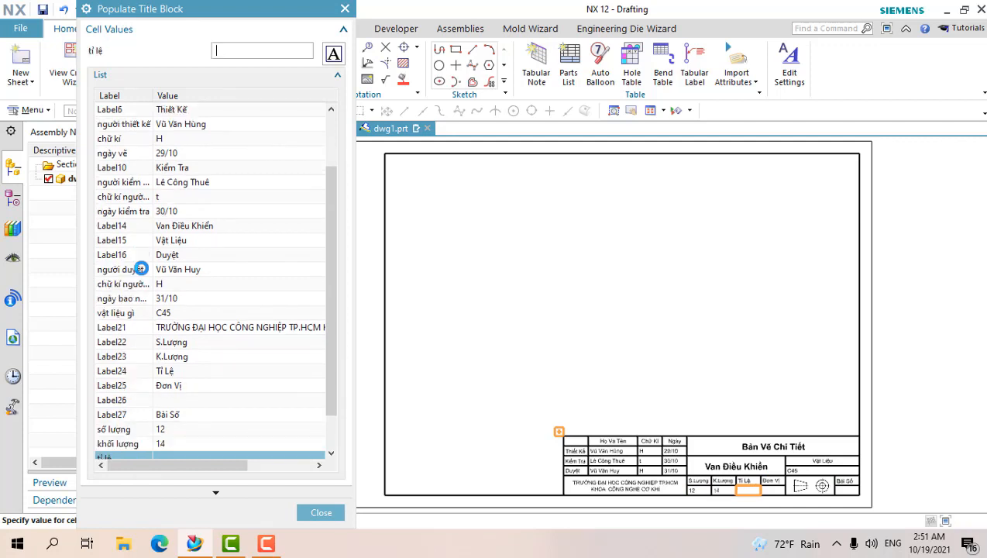
{"action": "type", "text": "15"}
{"action": "key", "text": "Return"}
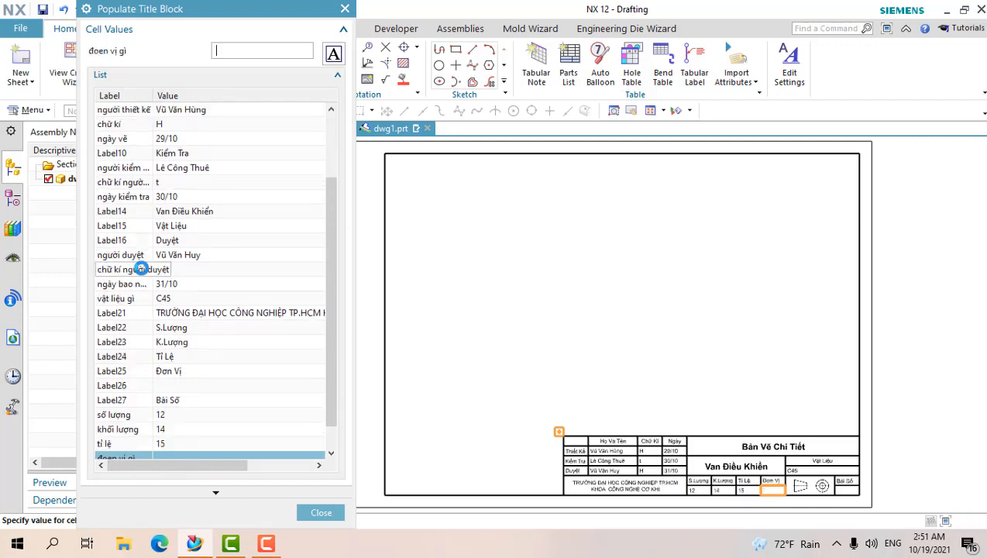
{"action": "type", "text": "mm"}
{"action": "key", "text": "Return"}
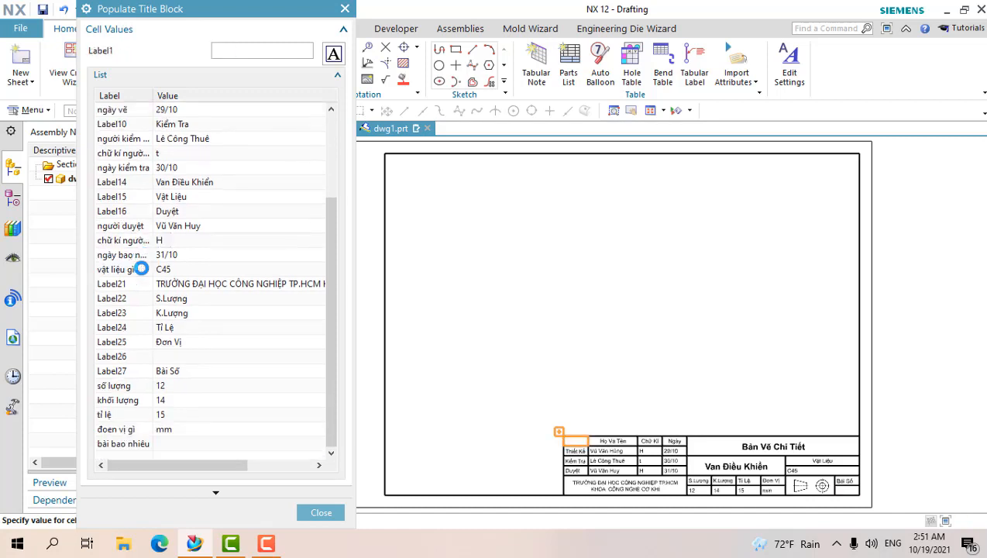
Set the exercise number cell (bài bao nhiêu) to 1 and finish populating the title block.
{"action": "left_click", "coordinate": [162, 444]}
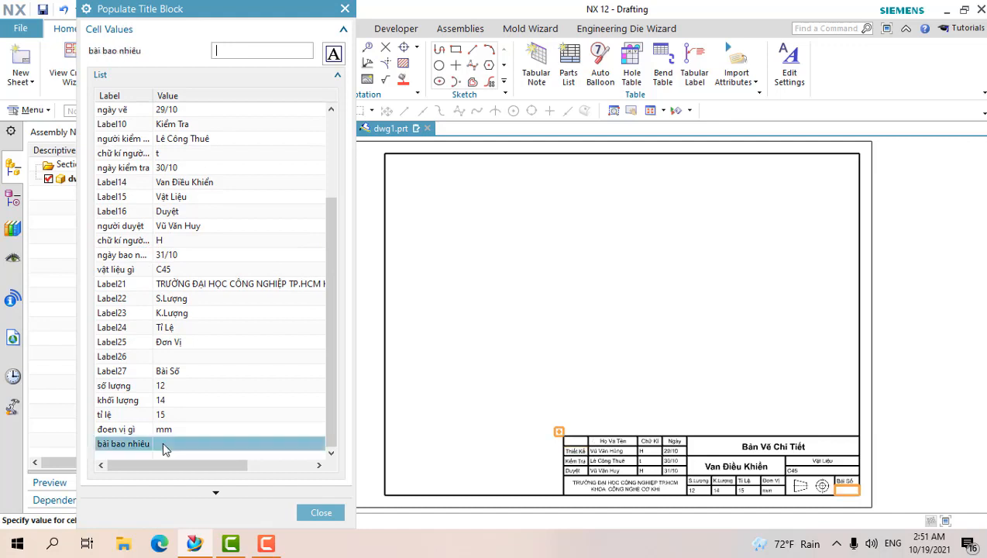
{"action": "type", "text": "1"}
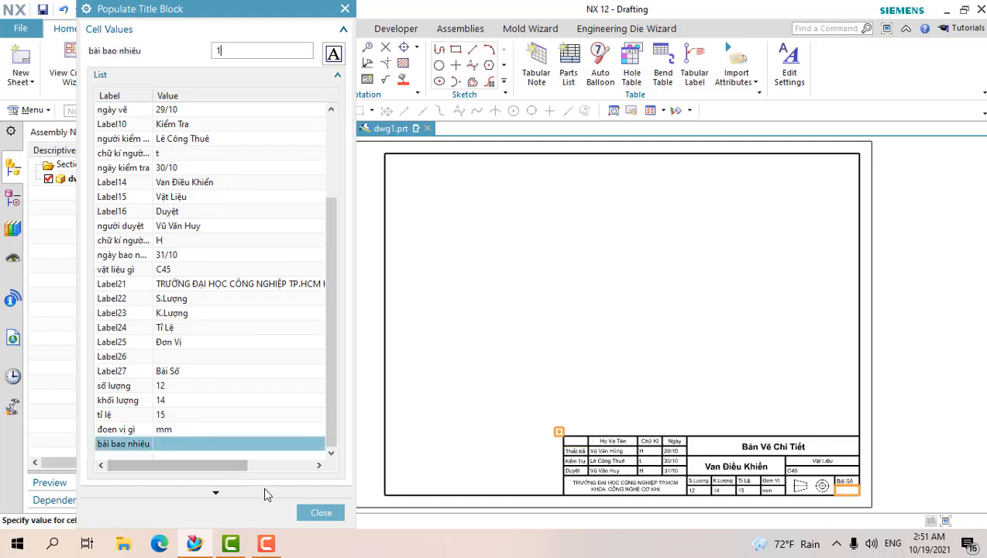
{"action": "left_click", "coordinate": [312, 518]}
{"action": "scroll", "coordinate": [616, 374], "scroll_direction": "down", "scroll_amount": 1}
{"action": "scroll", "coordinate": [616, 375], "scroll_direction": "up", "scroll_amount": 5}
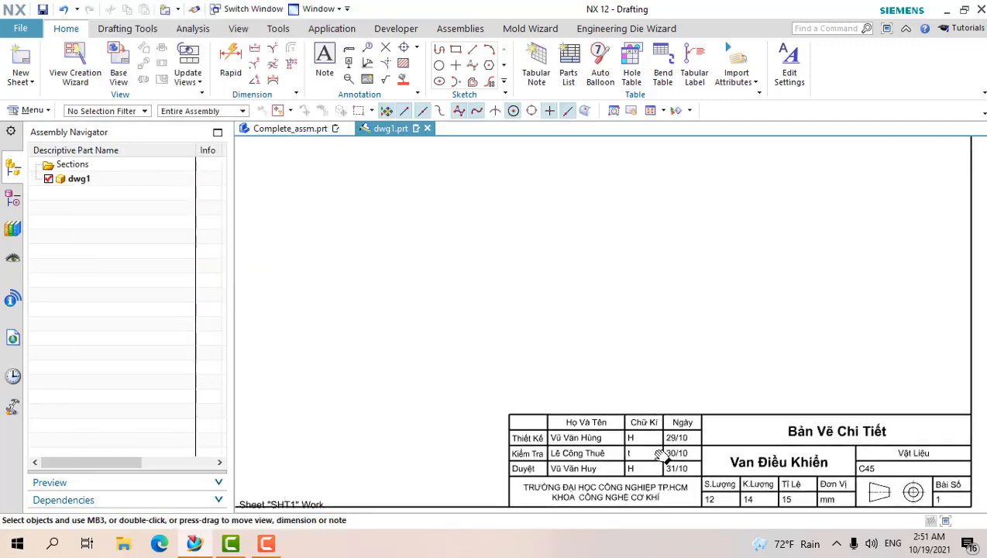
{"action": "scroll", "coordinate": [571, 413], "scroll_direction": "up", "scroll_amount": 3}
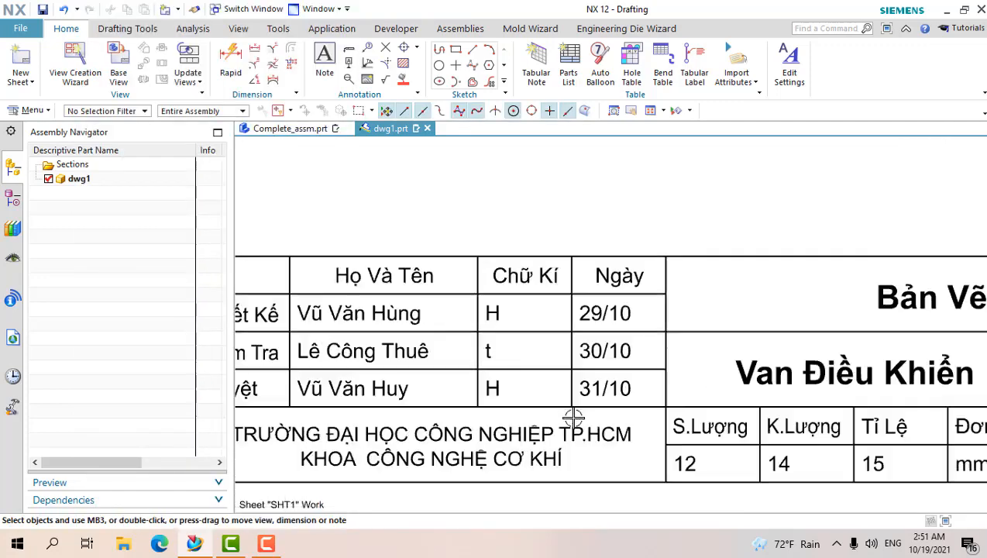
{"action": "scroll", "coordinate": [573, 418], "scroll_direction": "down", "scroll_amount": 3}
{"action": "middle_click_drag", "start_coordinate": [672, 419], "coordinate": [511, 417], "text": "shift"}
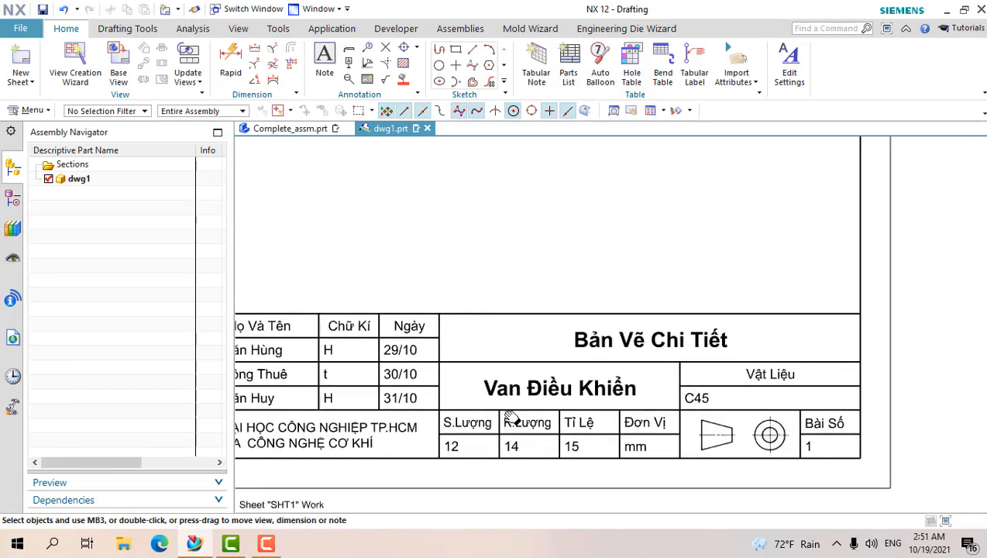
{"action": "scroll", "coordinate": [610, 376], "scroll_direction": "up", "scroll_amount": 1}
{"action": "scroll", "coordinate": [611, 377], "scroll_direction": "down", "scroll_amount": 5}
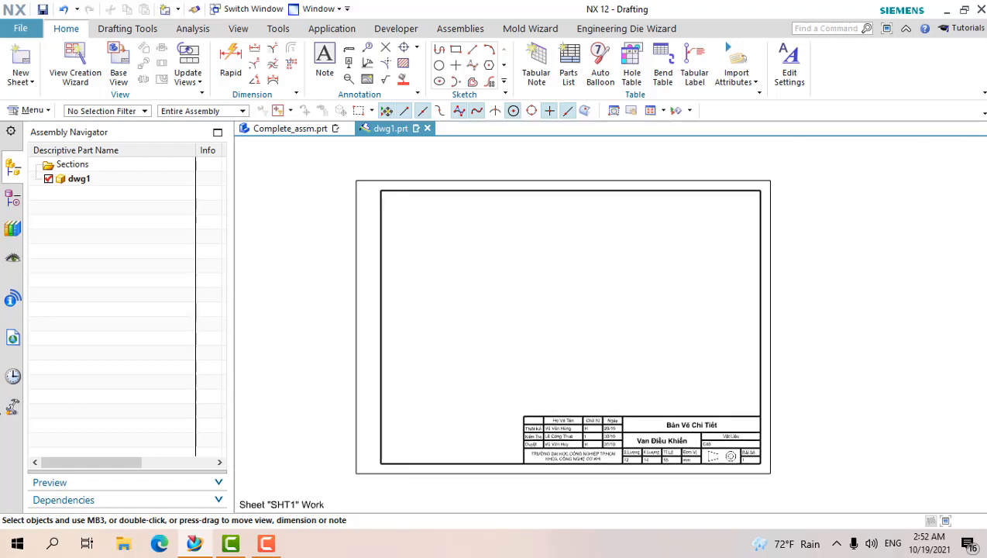
{"action": "left_click", "coordinate": [24, 111]}
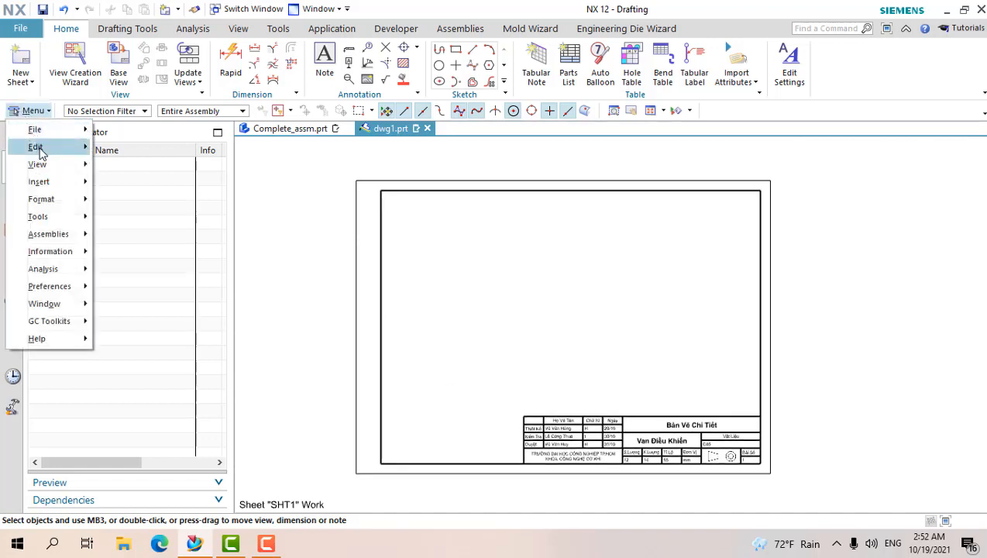
{"action": "left_click", "coordinate": [236, 214]}
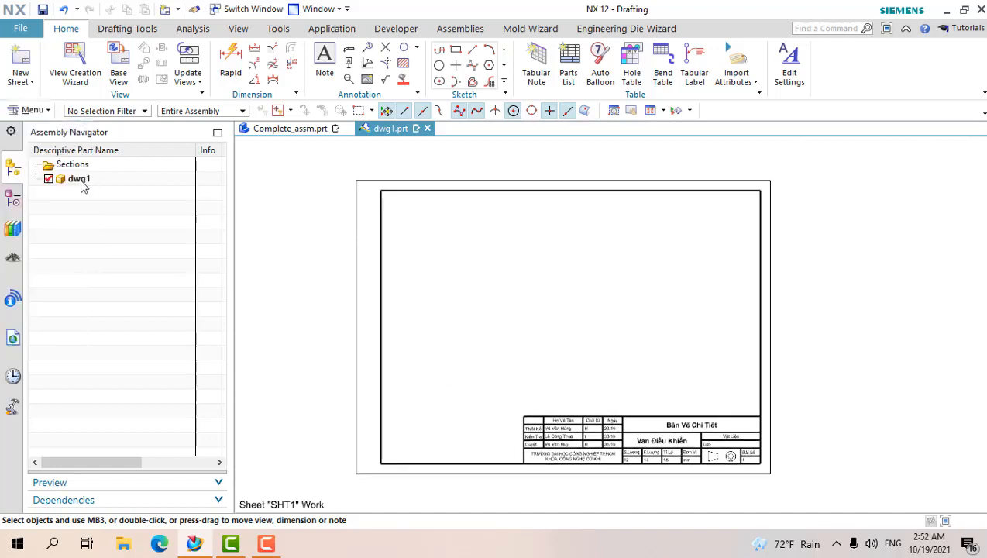
Add Complete_assm.prt from the Drill Jig folder to the drawing as a component with the default placement.
{"action": "left_click", "coordinate": [25, 111]}
{"action": "mouse_move", "coordinate": [42, 240]}
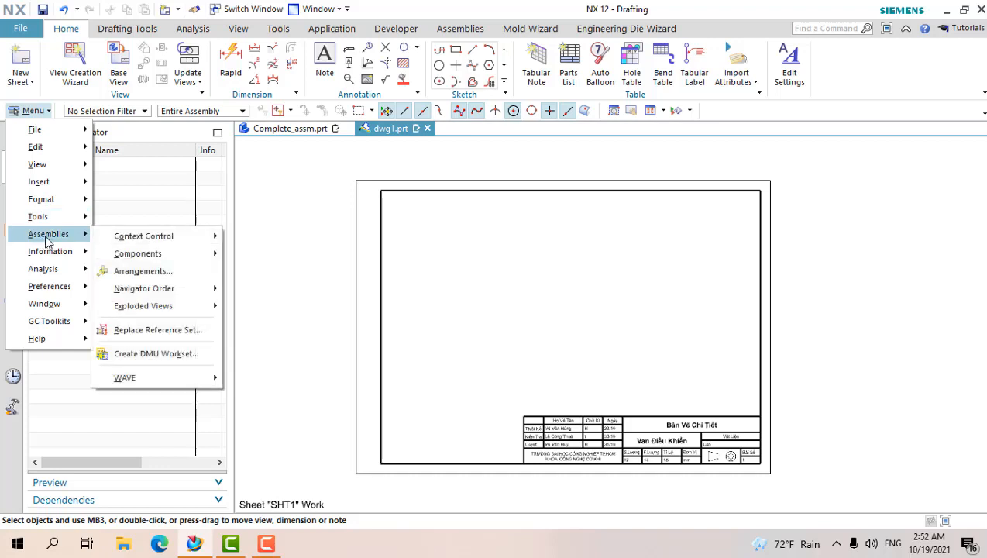
{"action": "mouse_move", "coordinate": [142, 258]}
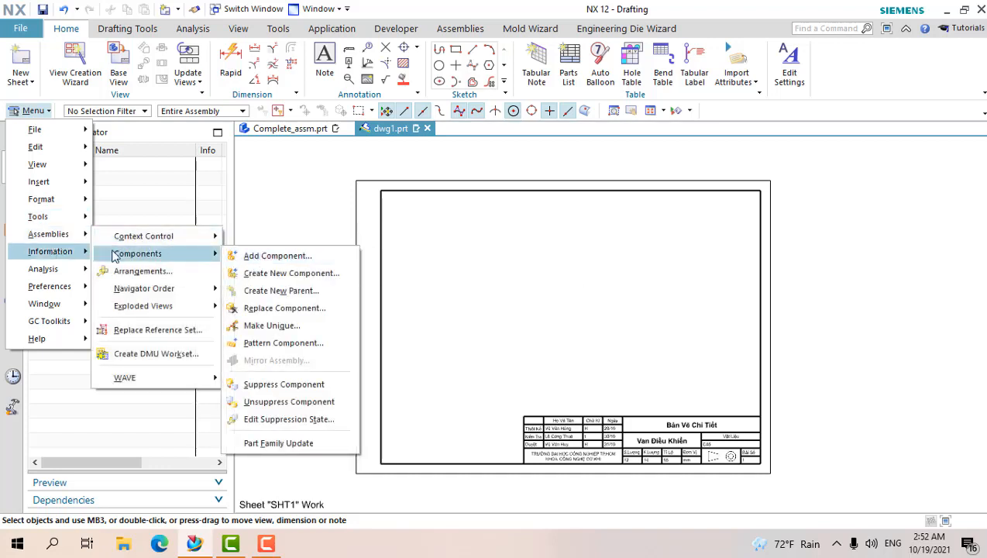
{"action": "left_click", "coordinate": [249, 256]}
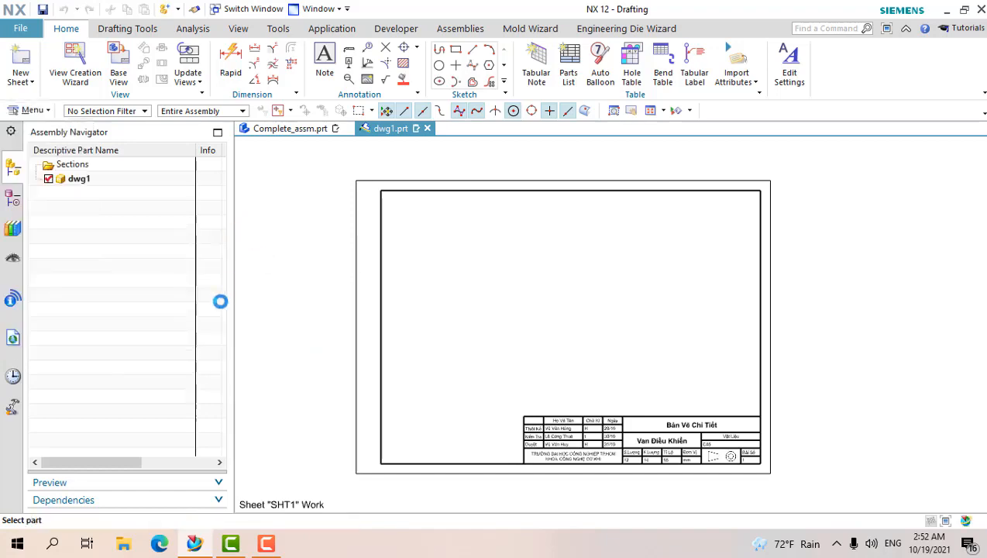
{"action": "left_click", "coordinate": [275, 96]}
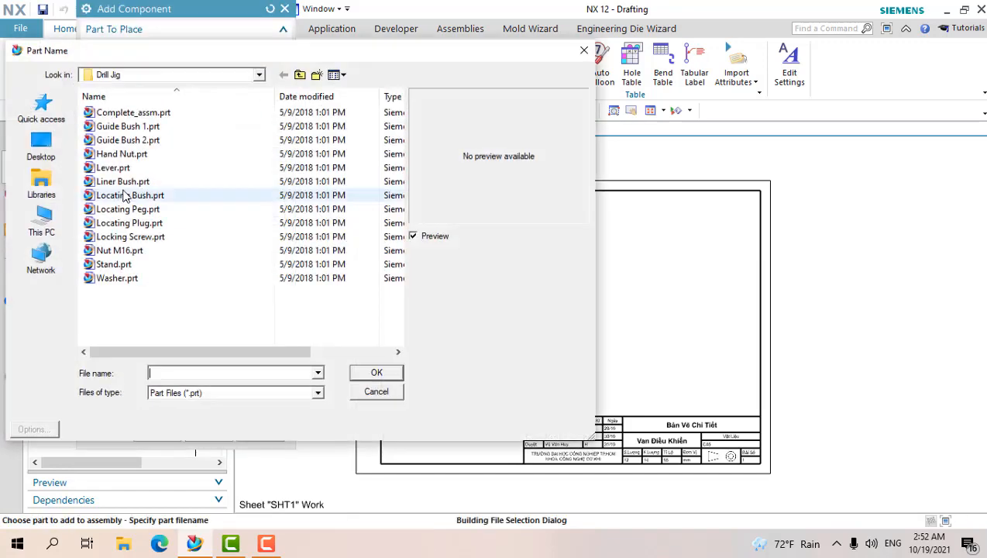
{"action": "left_click", "coordinate": [128, 112]}
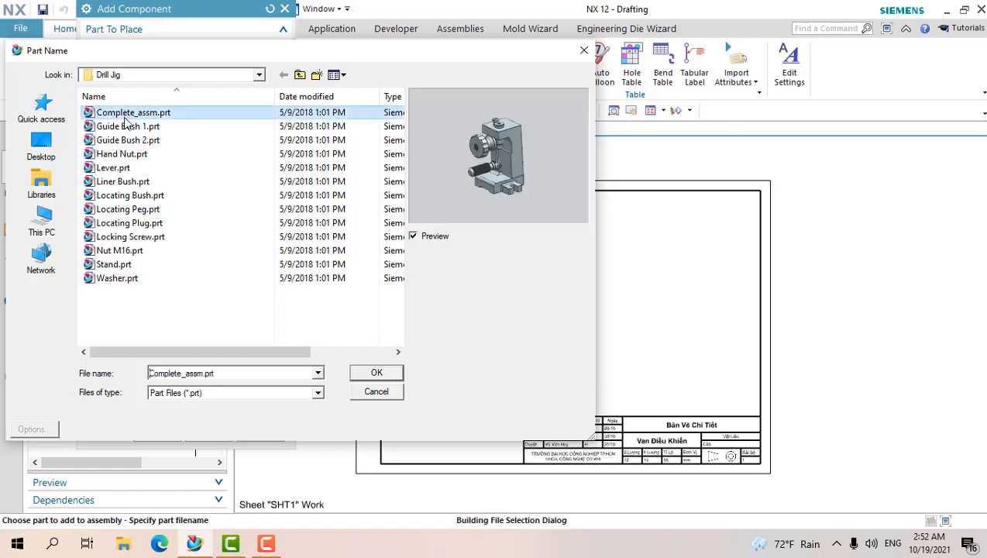
{"action": "left_click", "coordinate": [376, 372]}
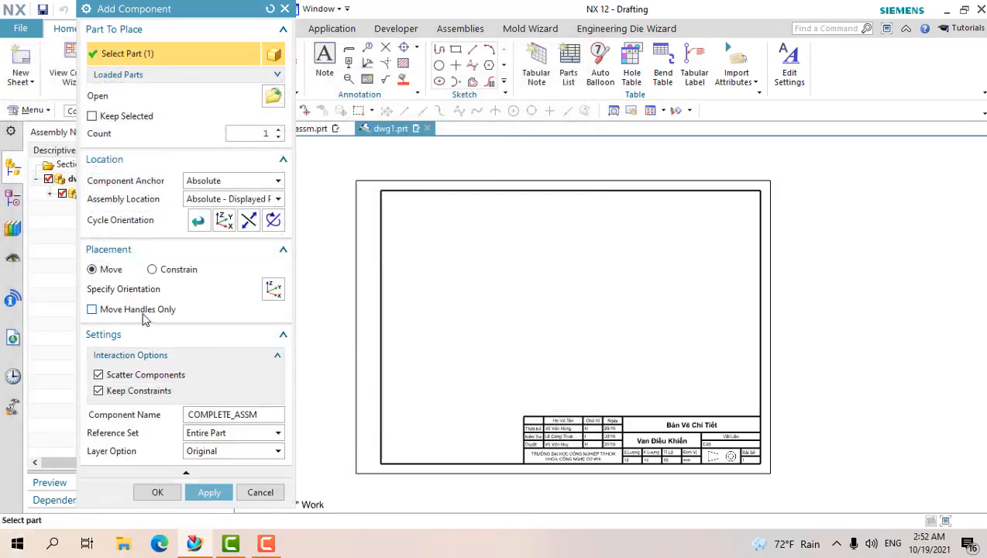
{"action": "left_click", "coordinate": [159, 492]}
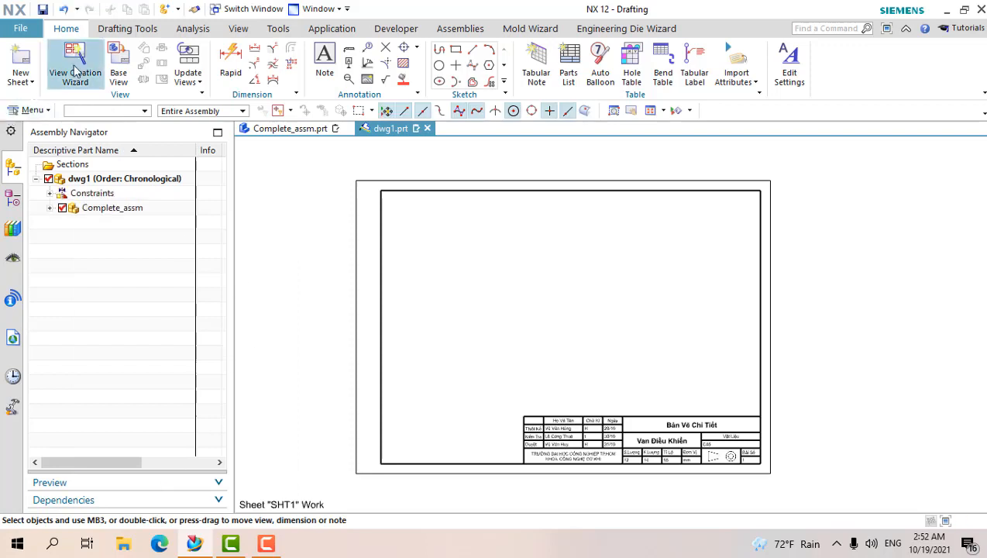
Start a base view of the assembly using the Isometric model view.
{"action": "left_click", "coordinate": [108, 59]}
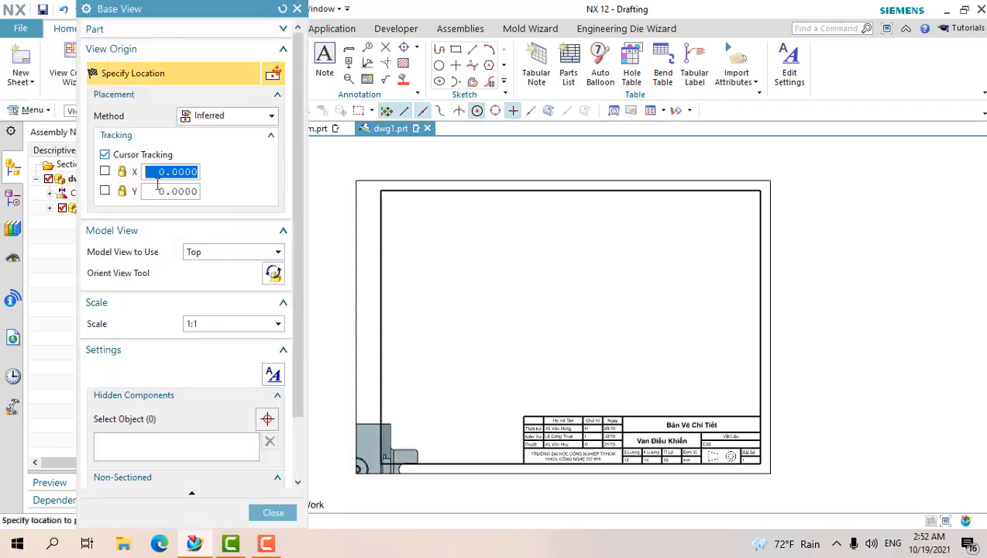
{"action": "left_click", "coordinate": [218, 253]}
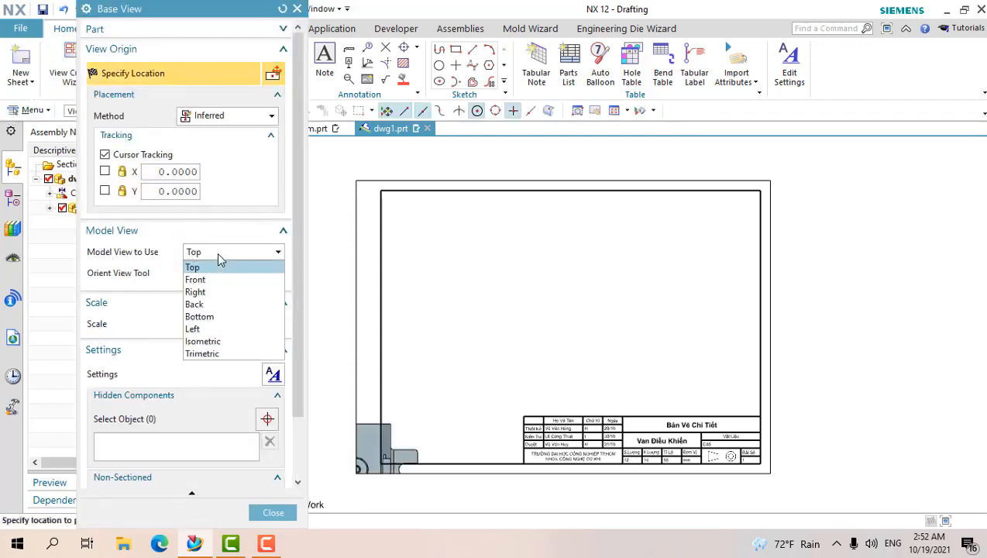
{"action": "left_click", "coordinate": [212, 343]}
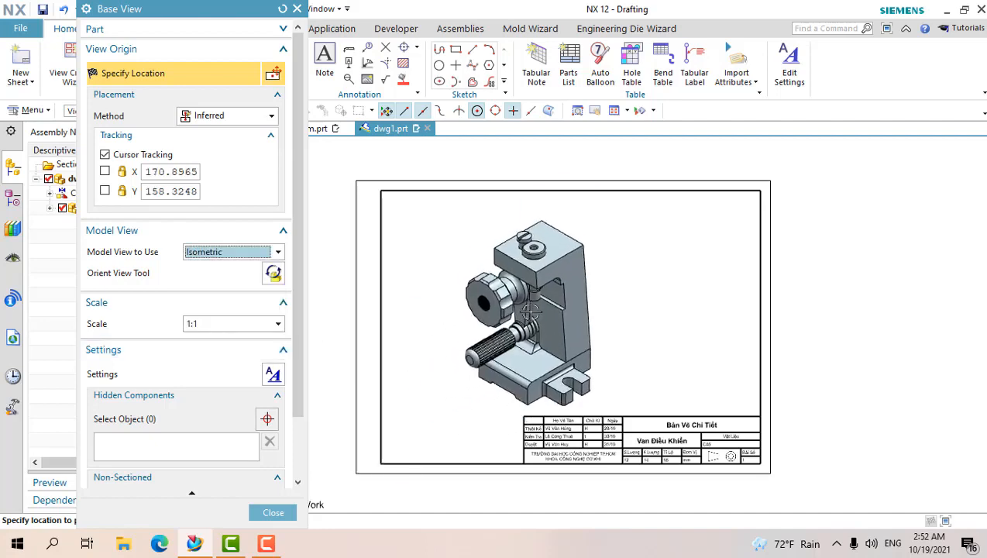
{"action": "scroll", "coordinate": [527, 309], "scroll_direction": "up", "scroll_amount": 1}
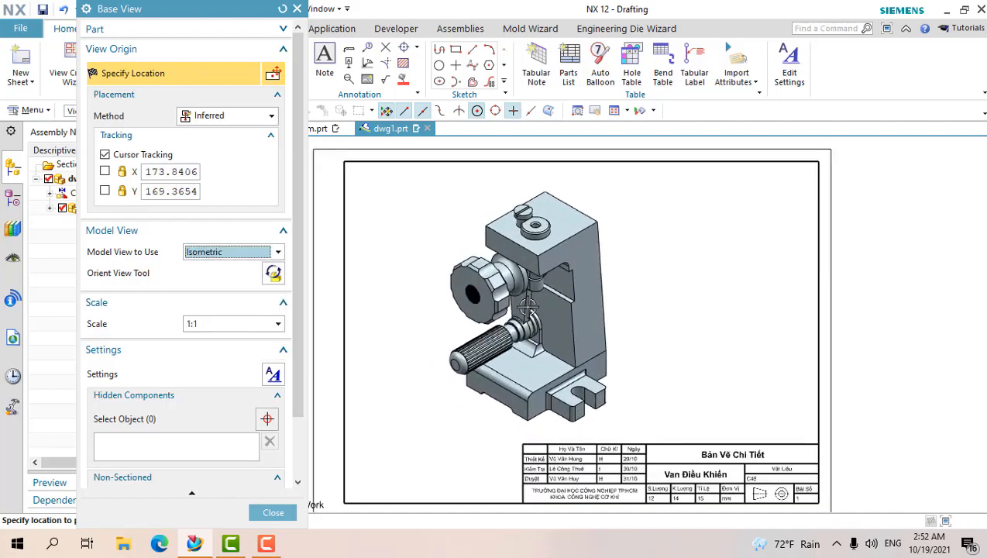
{"action": "scroll", "coordinate": [527, 301], "scroll_direction": "up", "scroll_amount": 1}
{"action": "scroll", "coordinate": [527, 301], "scroll_direction": "down", "scroll_amount": 3}
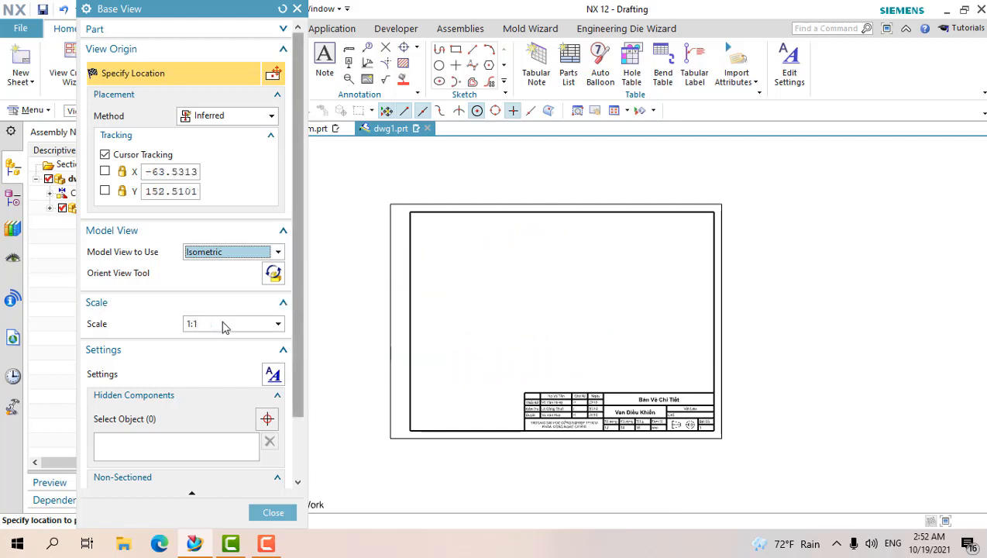
Try the scales 2:1 and 1:2 for the isometric base view.
{"action": "left_click", "coordinate": [276, 324]}
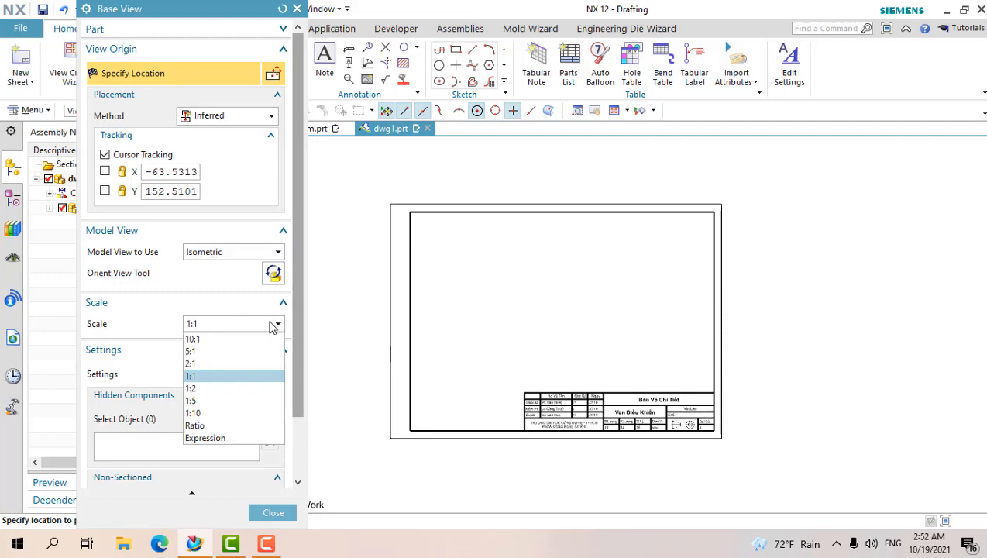
{"action": "left_click", "coordinate": [214, 363]}
{"action": "left_click", "coordinate": [278, 324]}
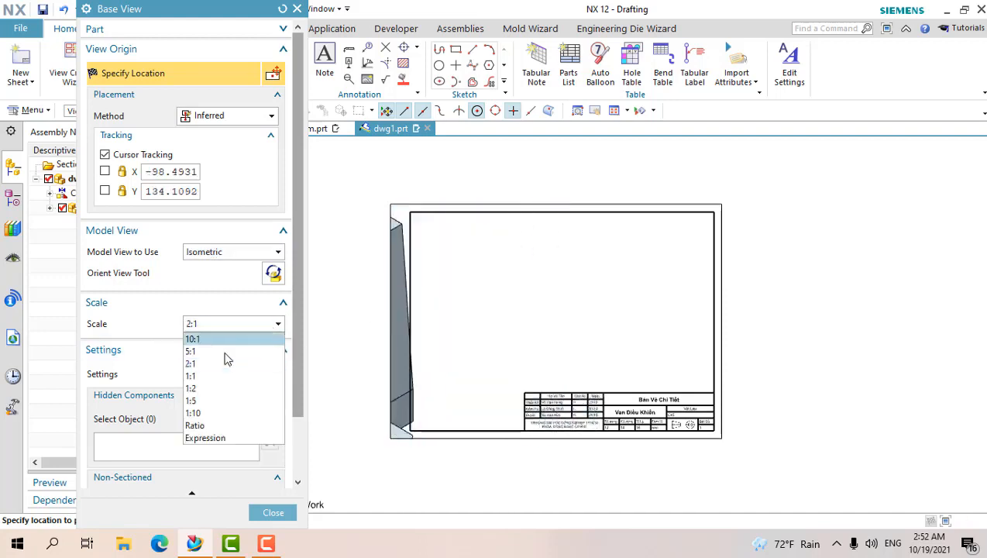
{"action": "left_click", "coordinate": [205, 389]}
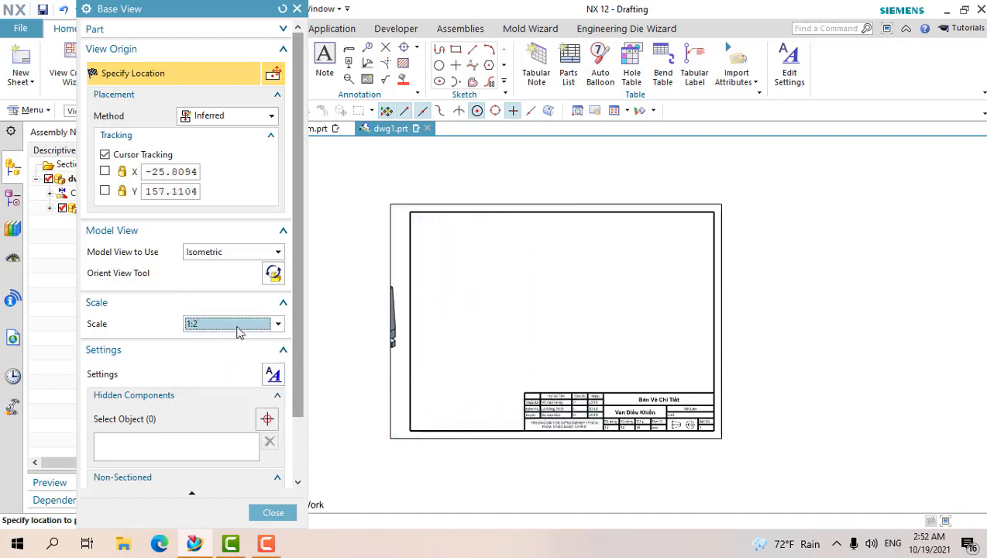
Set the base view's scale to a custom ratio of 1:1.5.
{"action": "left_click", "coordinate": [277, 324]}
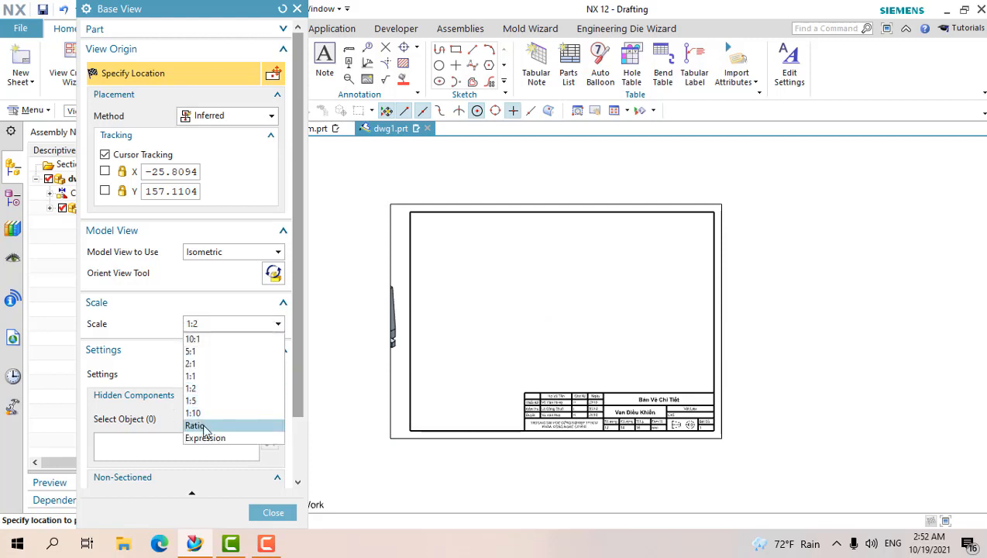
{"action": "left_click", "coordinate": [211, 425]}
{"action": "left_click", "coordinate": [261, 343]}
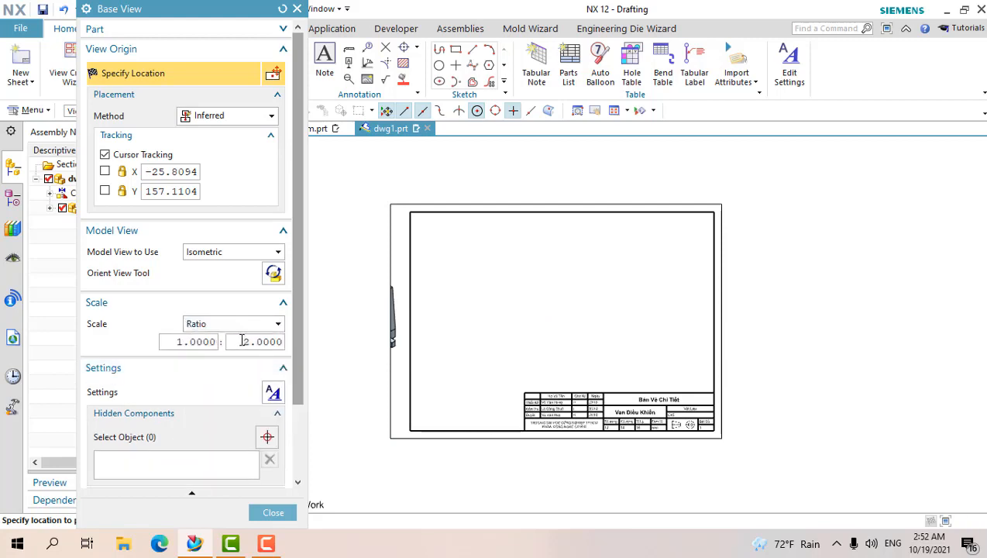
{"action": "left_click_drag", "start_coordinate": [241, 339], "coordinate": [319, 342]}
{"action": "type", "text": "1.5"}
{"action": "key", "text": "Return"}
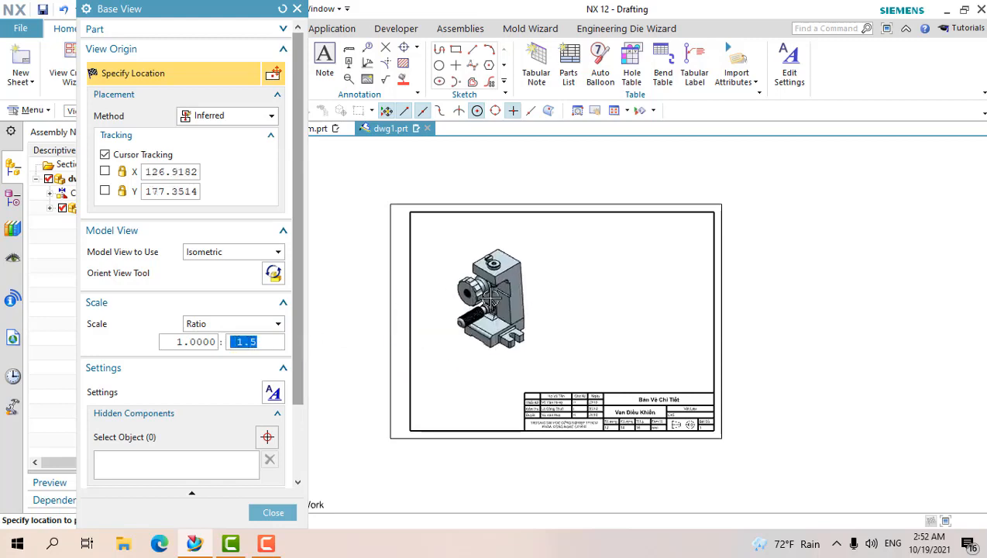
Place the isometric view in the upper middle of the sheet without projected views, and shift it slightly upward.
{"action": "left_click", "coordinate": [530, 300]}
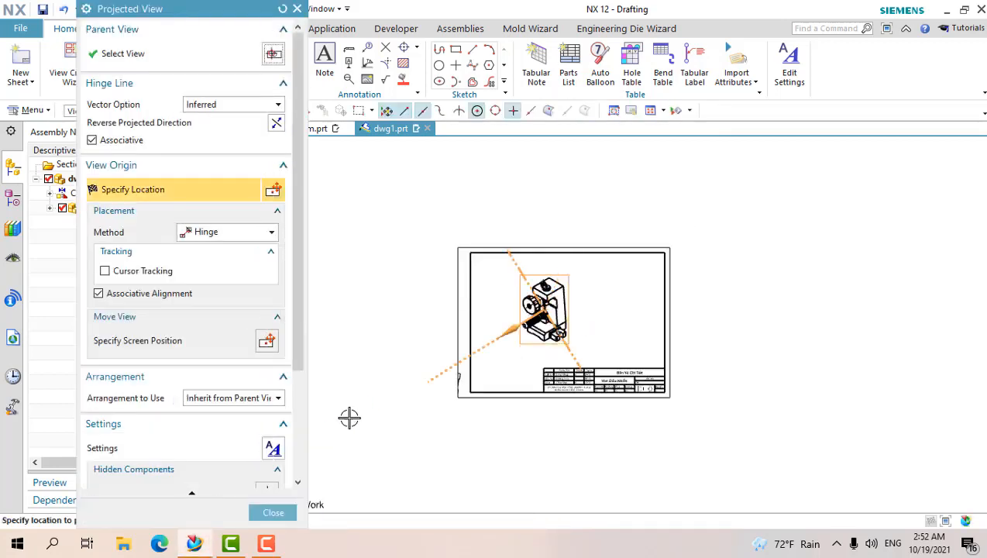
{"action": "left_click", "coordinate": [274, 512]}
{"action": "scroll", "coordinate": [570, 318], "scroll_direction": "up", "scroll_amount": 6}
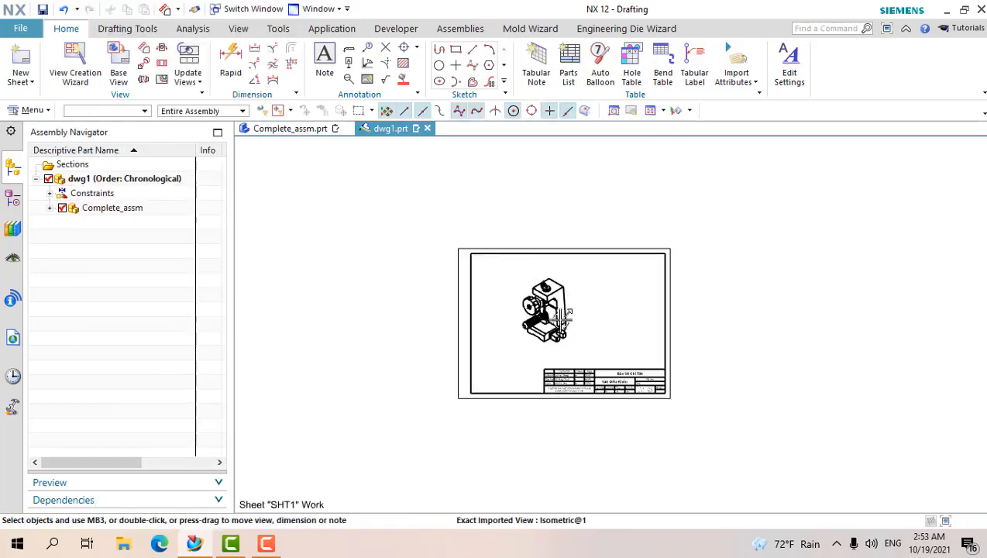
{"action": "middle_click_drag", "start_coordinate": [563, 318], "coordinate": [533, 307]}
{"action": "mouse_move", "coordinate": [541, 309]}
{"action": "left_mouse_down"}
{"action": "mouse_move", "coordinate": [551, 324]}
{"action": "mouse_move", "coordinate": [537, 295]}
{"action": "left_mouse_up"}
{"action": "scroll", "coordinate": [546, 313], "scroll_direction": "up", "scroll_amount": 2}
{"action": "scroll", "coordinate": [546, 318], "scroll_direction": "down", "scroll_amount": 4}
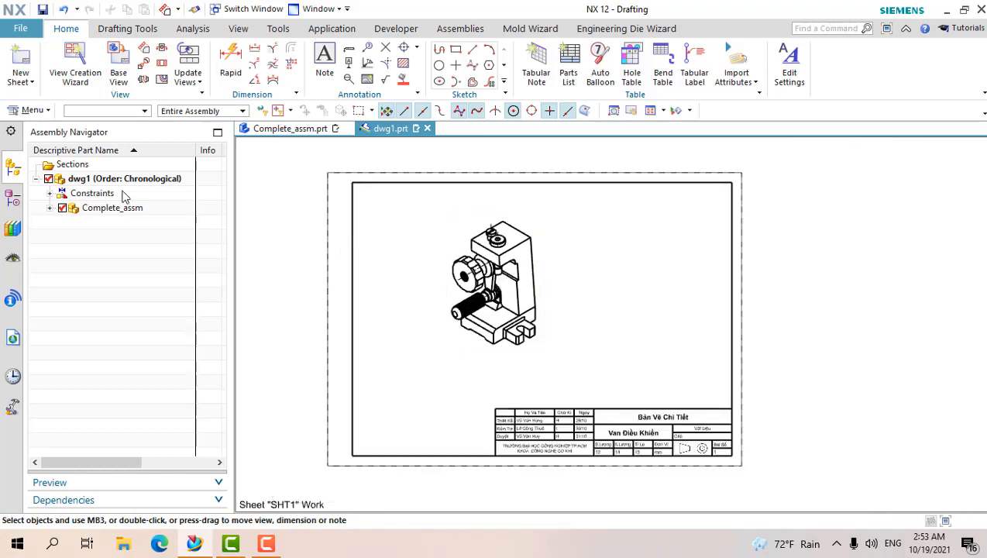
Examine the components of Complete_assm by highlighting each part from Stand to Hand Nut, and check the constraints entries.
{"action": "left_click", "coordinate": [49, 208]}
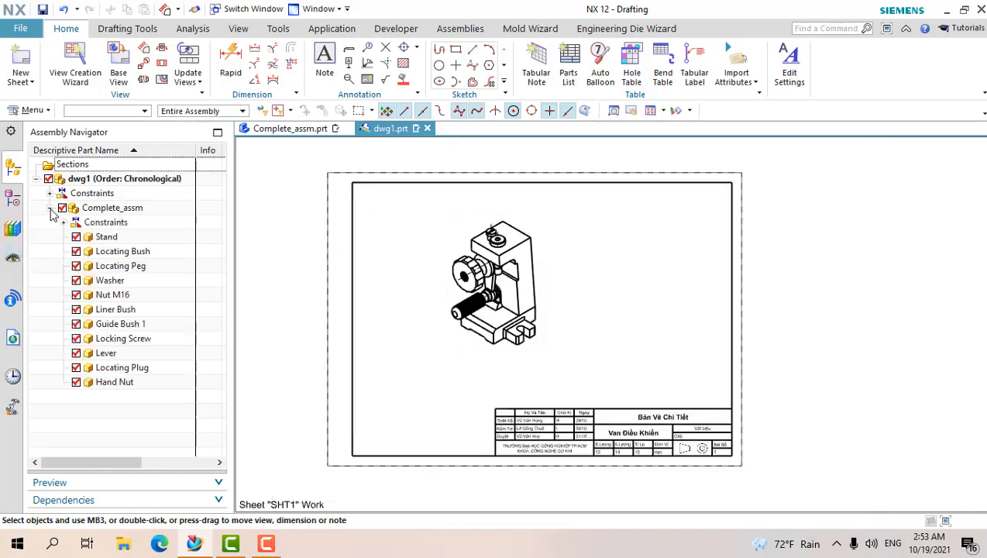
{"action": "left_click", "coordinate": [99, 239]}
{"action": "left_click", "coordinate": [109, 254]}
{"action": "left_click", "coordinate": [110, 268]}
{"action": "left_click", "coordinate": [113, 283]}
{"action": "left_click", "coordinate": [114, 297]}
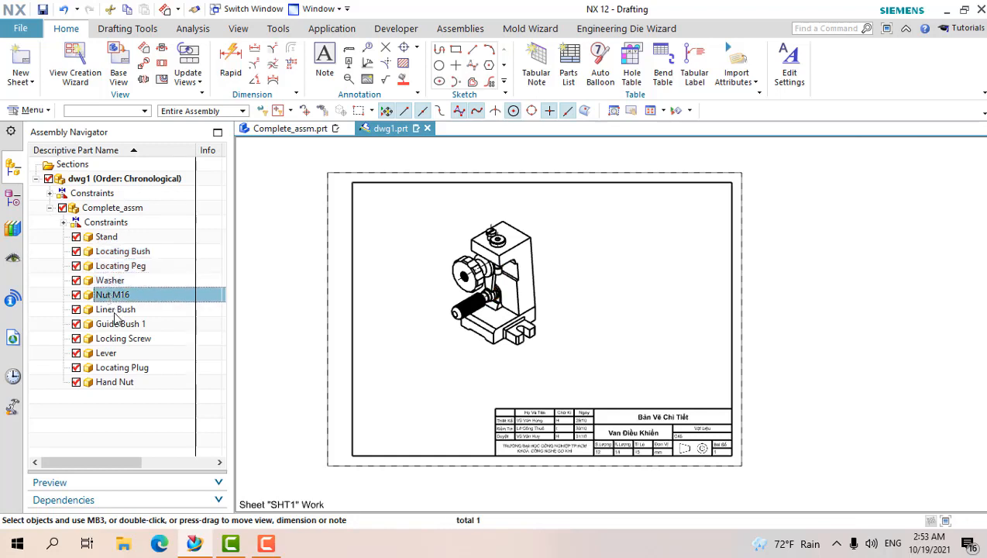
{"action": "left_click", "coordinate": [115, 309]}
{"action": "left_click", "coordinate": [117, 324]}
{"action": "left_click", "coordinate": [118, 338]}
{"action": "left_click", "coordinate": [108, 354]}
{"action": "left_click", "coordinate": [112, 368]}
{"action": "left_click", "coordinate": [107, 382]}
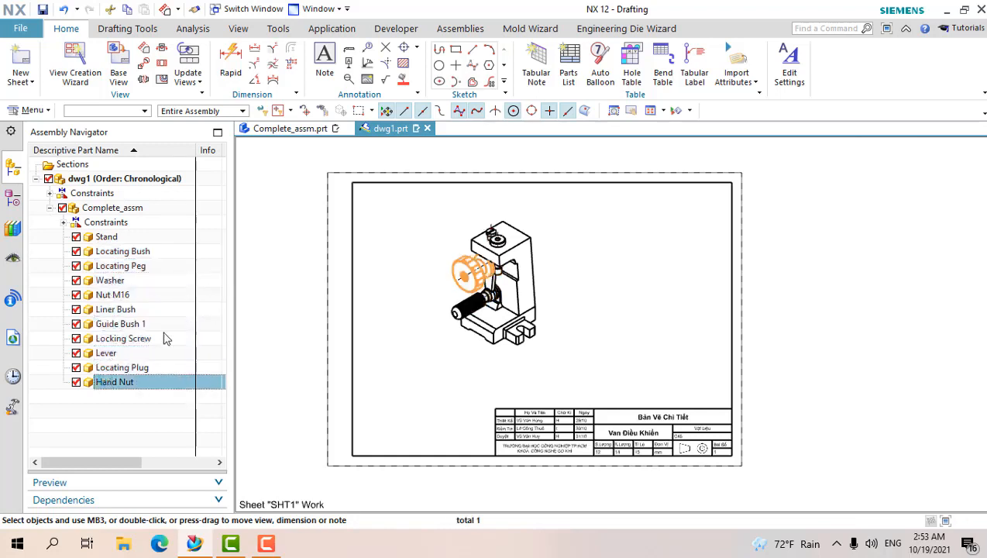
{"action": "left_click", "coordinate": [92, 221]}
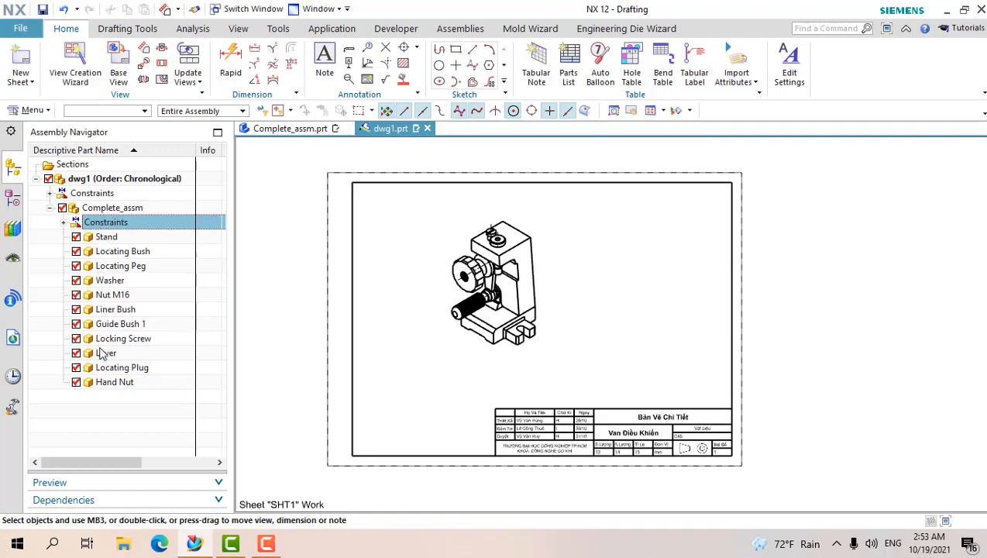
{"action": "left_click", "coordinate": [48, 193]}
{"action": "left_click", "coordinate": [49, 193]}
{"action": "left_click", "coordinate": [50, 208]}
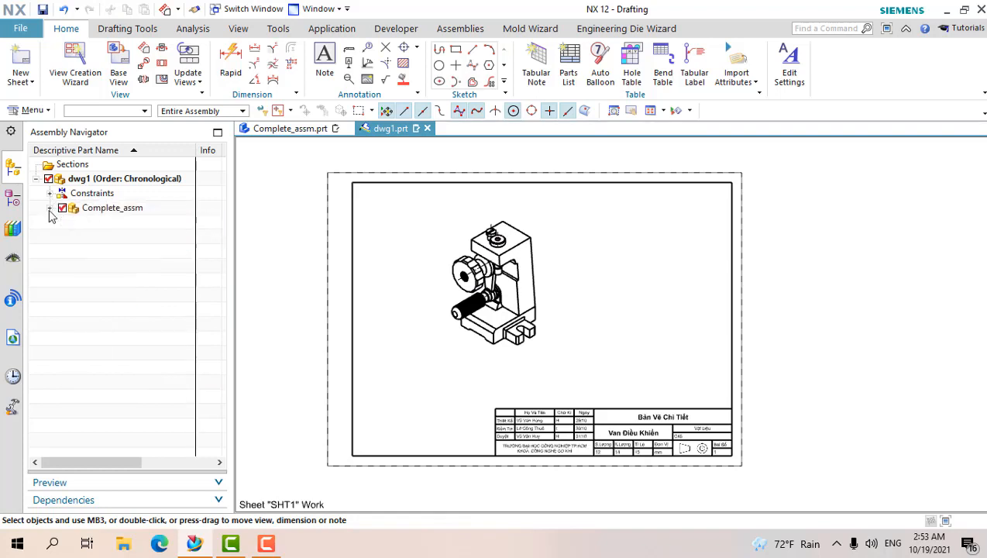
{"action": "left_click", "coordinate": [50, 207]}
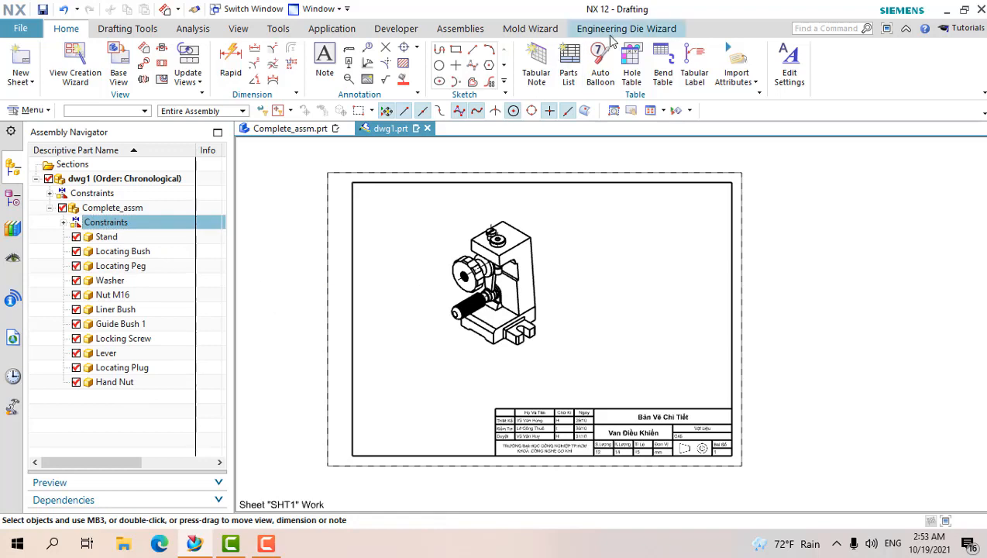
Insert a parts list in the empty area beside the isometric view, above the title block.
{"action": "left_click", "coordinate": [568, 62]}
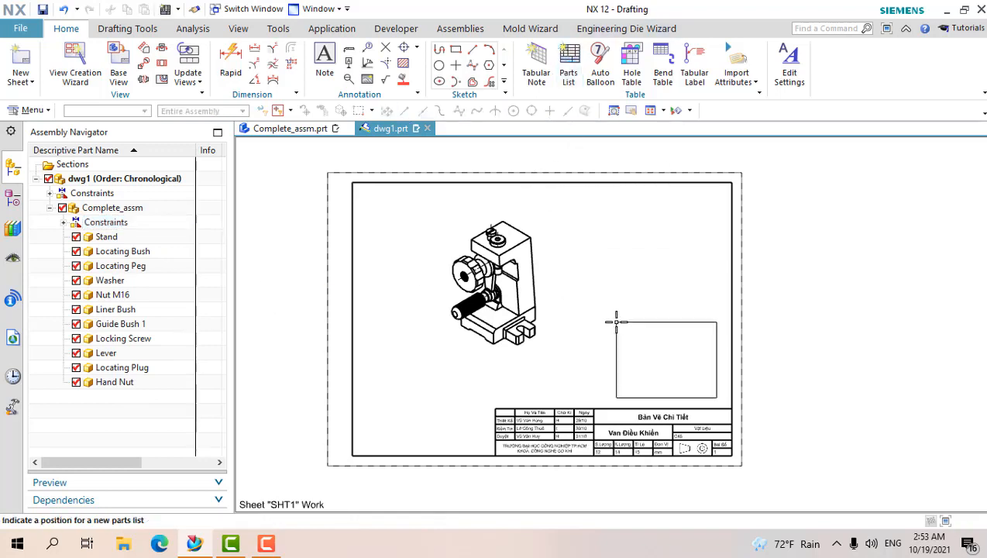
{"action": "scroll", "coordinate": [616, 320], "scroll_direction": "down", "scroll_amount": 1}
{"action": "scroll", "coordinate": [607, 307], "scroll_direction": "up", "scroll_amount": 2}
{"action": "left_click", "coordinate": [599, 296]}
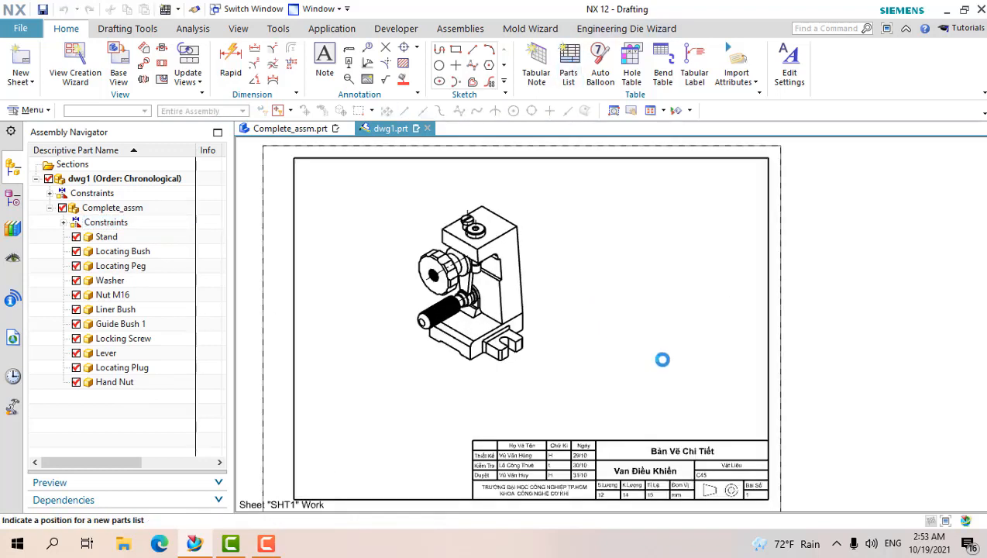
Set the parts list's header location to Above in its section settings.
{"action": "scroll", "coordinate": [679, 416], "scroll_direction": "up", "scroll_amount": 3}
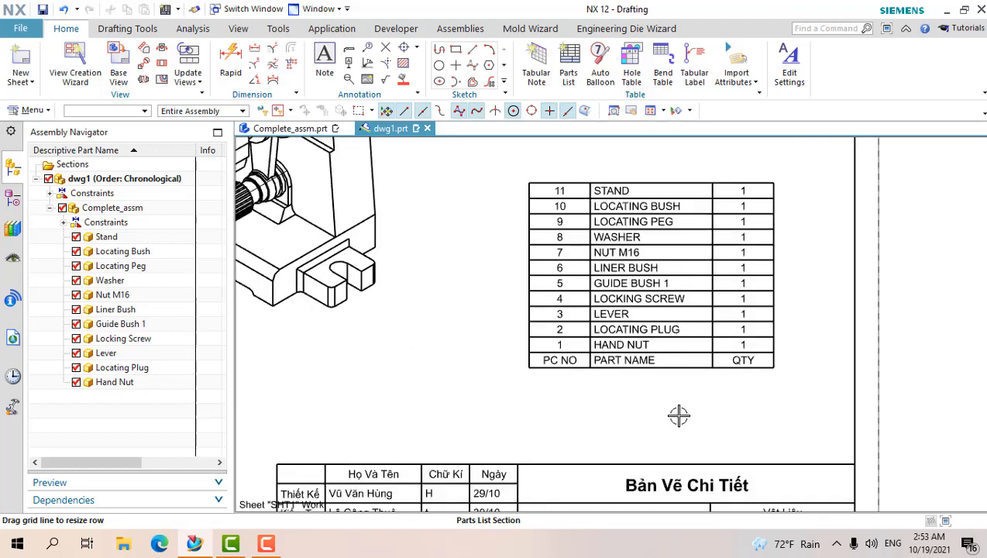
{"action": "scroll", "coordinate": [679, 416], "scroll_direction": "down", "scroll_amount": 1}
{"action": "left_click", "coordinate": [554, 224]}
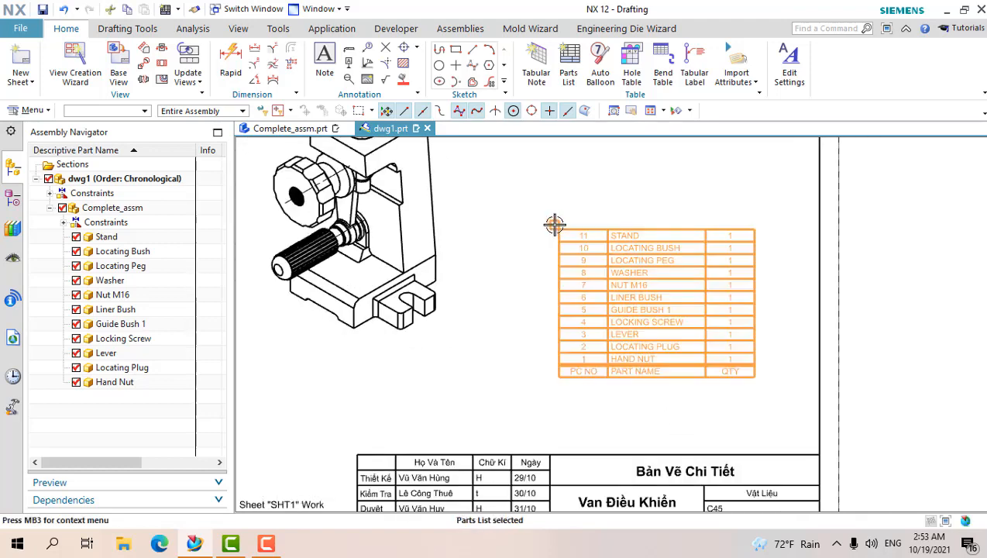
{"action": "right_click", "coordinate": [554, 224]}
{"action": "left_click", "coordinate": [575, 246]}
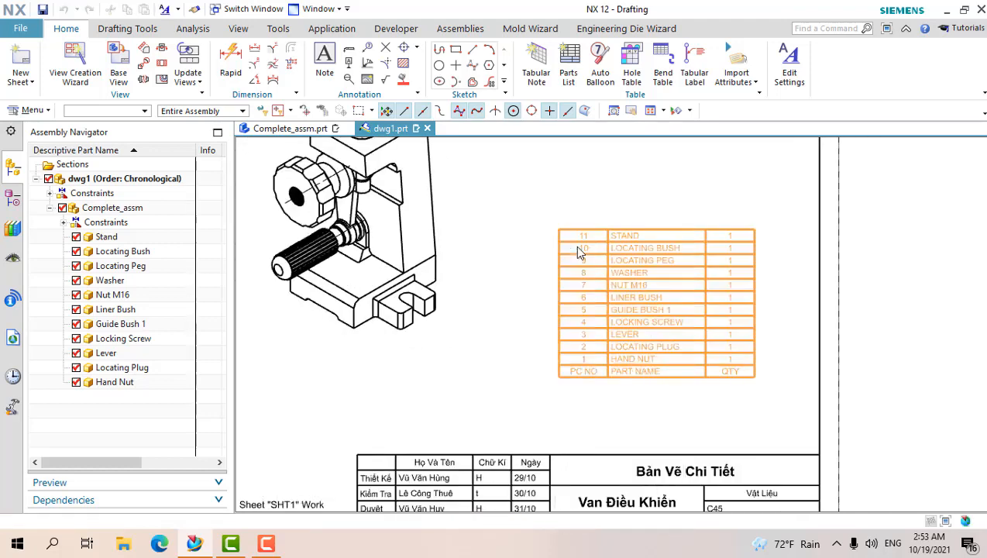
{"action": "left_click", "coordinate": [438, 122]}
{"action": "left_click", "coordinate": [422, 136]}
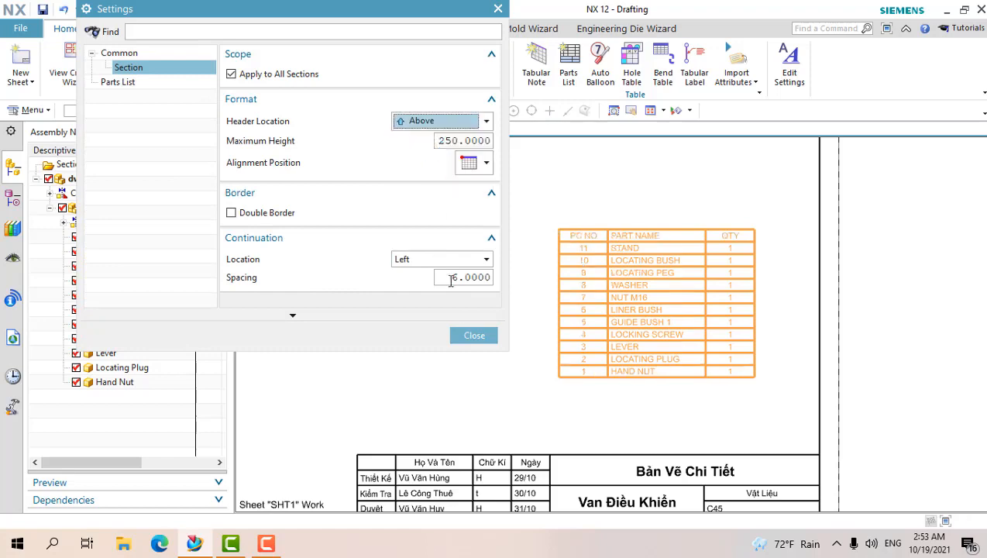
{"action": "left_click", "coordinate": [465, 334]}
Set the parts list's grow direction to Down, leaving locked deleted rows on Strikethrough.
{"action": "scroll", "coordinate": [696, 292], "scroll_direction": "up", "scroll_amount": 2}
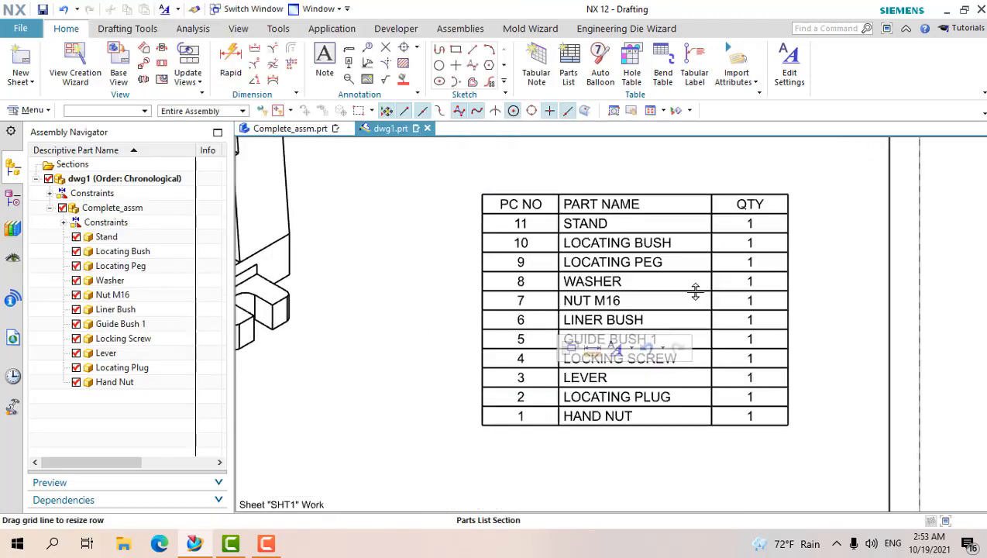
{"action": "scroll", "coordinate": [741, 242], "scroll_direction": "down", "scroll_amount": 1}
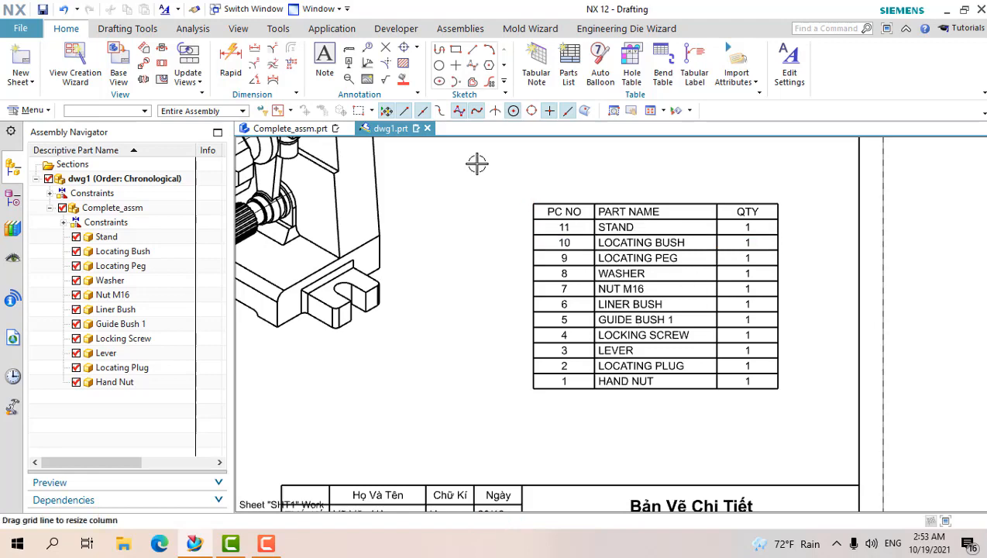
{"action": "double_click", "coordinate": [534, 197]}
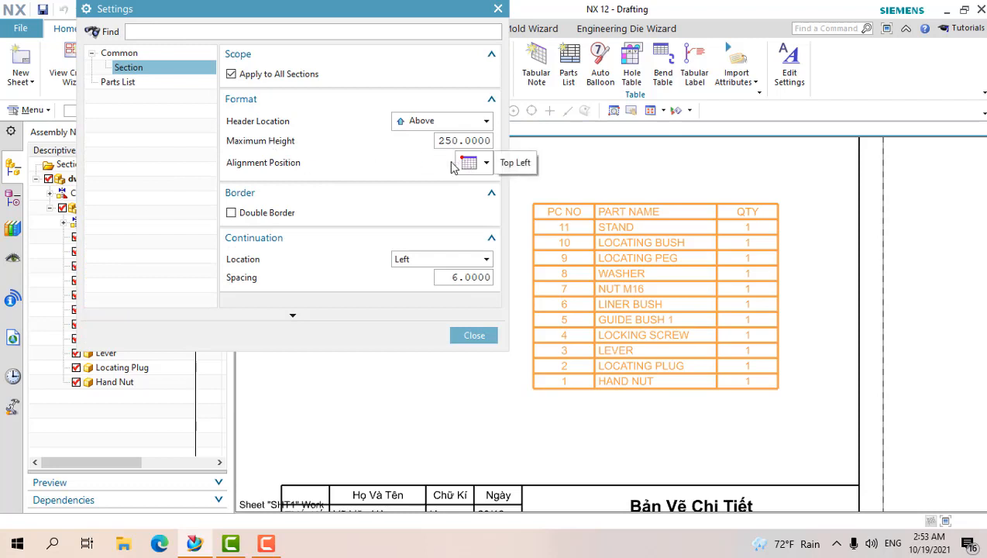
{"action": "left_click", "coordinate": [120, 82]}
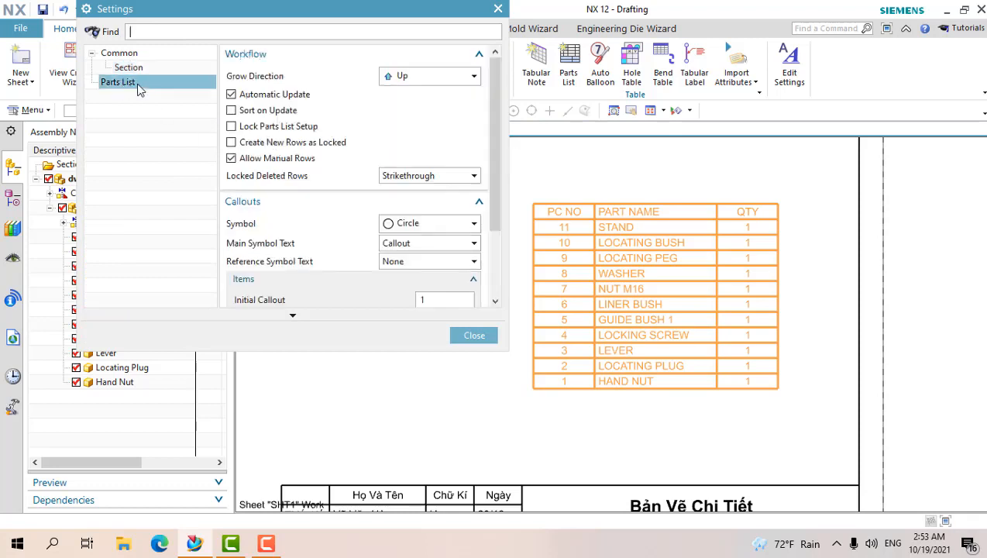
{"action": "scroll", "coordinate": [402, 192], "scroll_direction": "down", "scroll_amount": 3}
{"action": "scroll", "coordinate": [225, 116], "scroll_direction": "up", "scroll_amount": 3}
{"action": "left_click", "coordinate": [458, 180]}
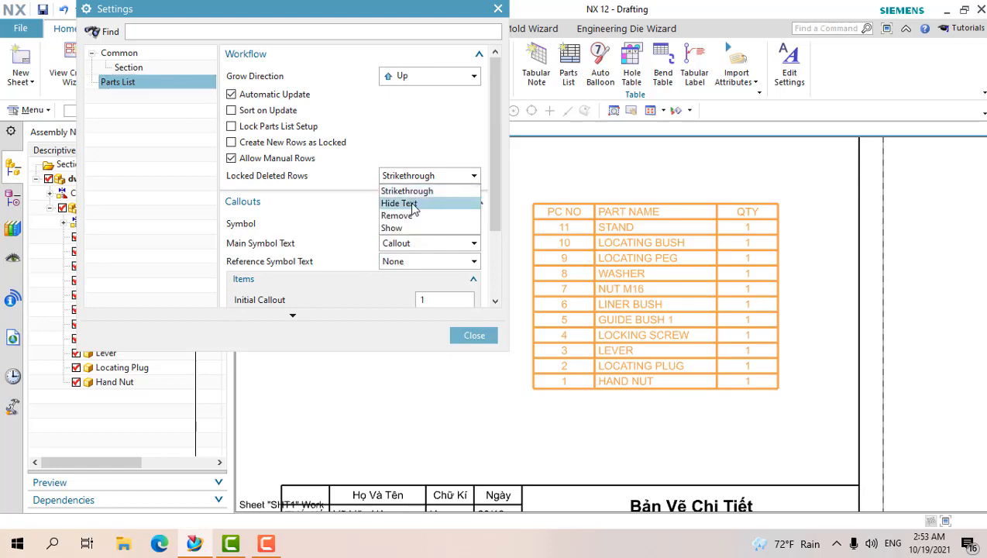
{"action": "left_click", "coordinate": [446, 175]}
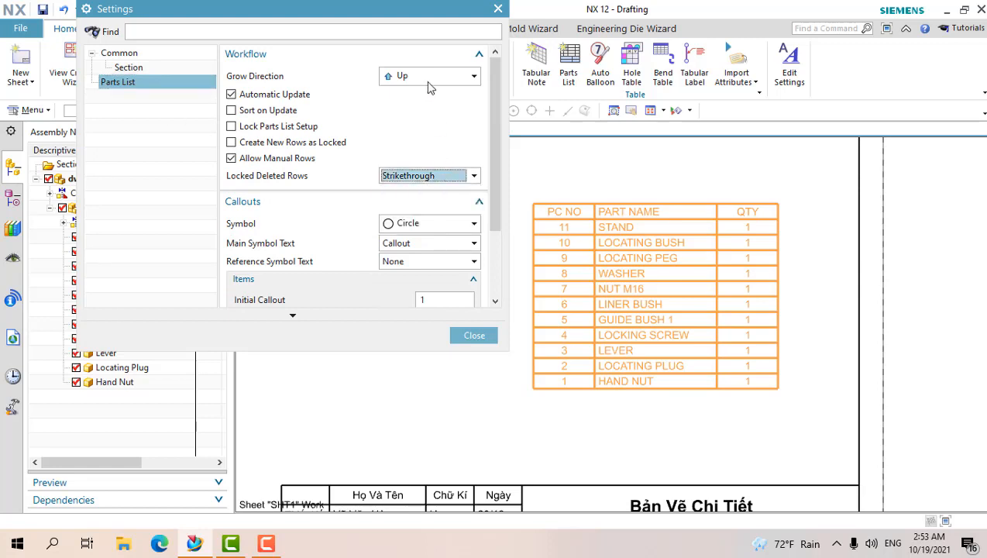
{"action": "left_click", "coordinate": [431, 77]}
{"action": "left_click", "coordinate": [424, 106]}
{"action": "left_click", "coordinate": [474, 335]}
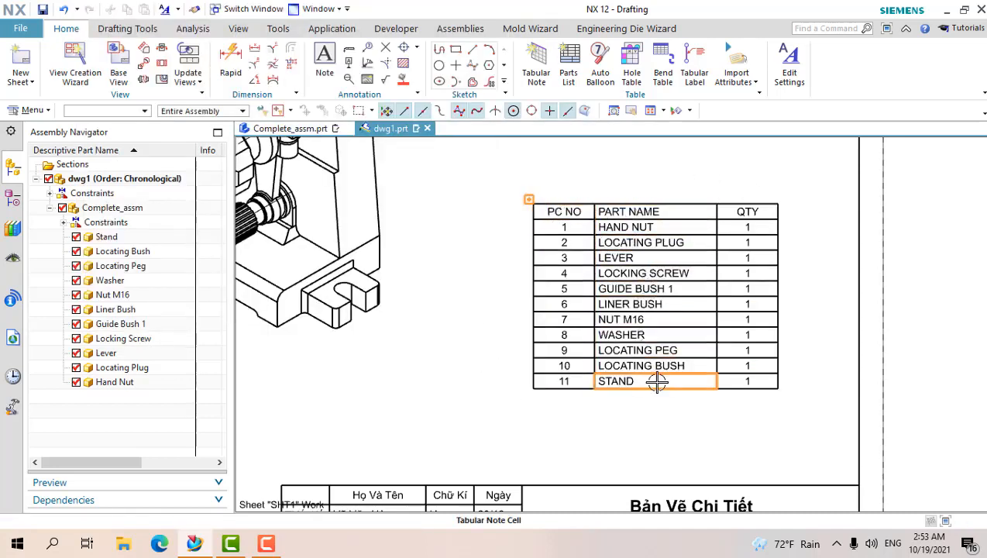
Rename the parts list's PART NAME header as "Tên Chi Tiết" and the PC NO header as "STT".
{"action": "left_click_drag", "start_coordinate": [657, 381], "coordinate": [635, 214]}
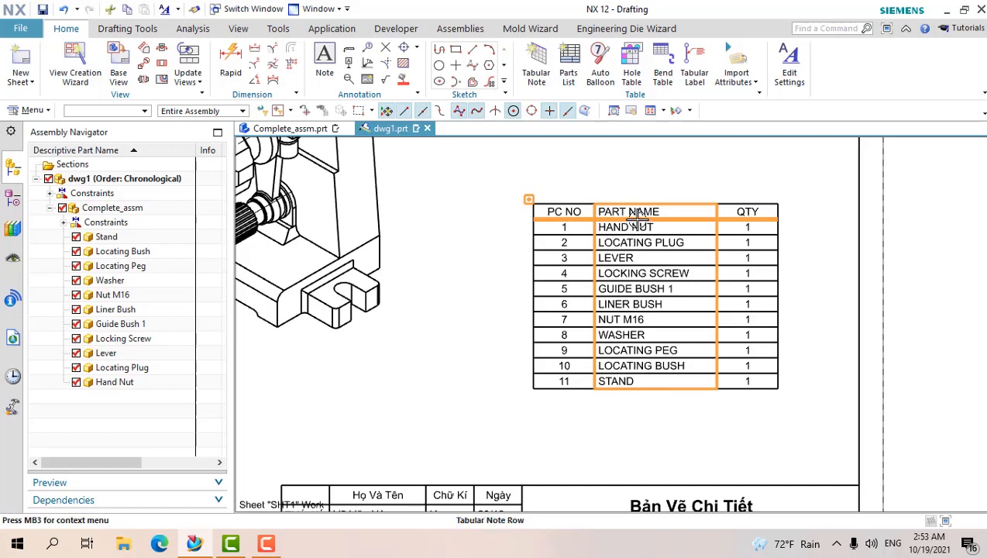
{"action": "double_click", "coordinate": [637, 214]}
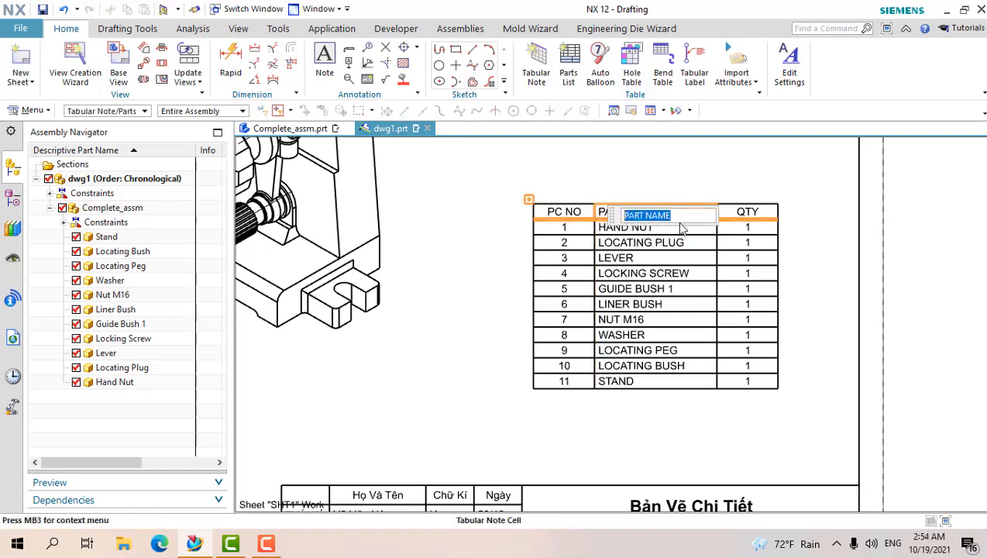
{"action": "left_click", "coordinate": [605, 214]}
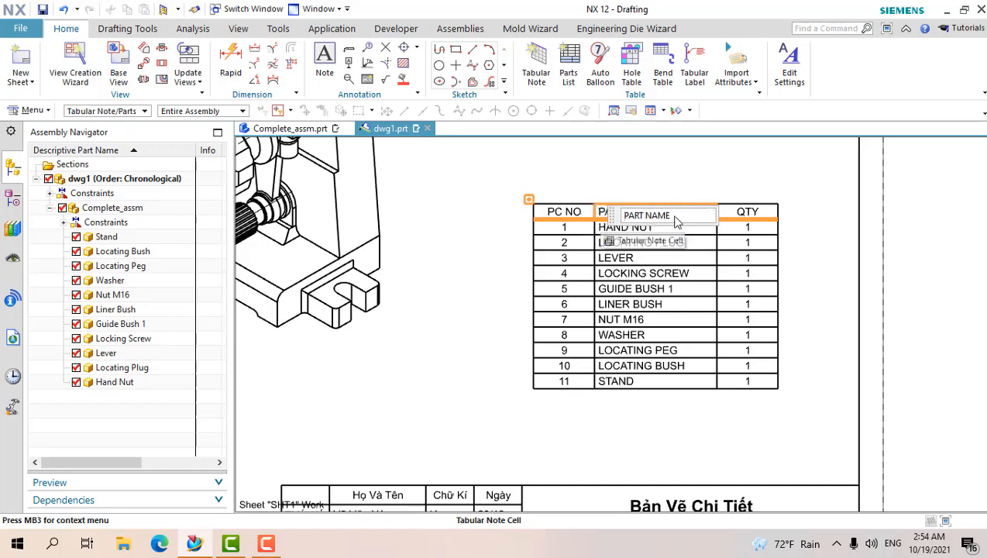
{"action": "key", "text": "ctrl+a"}
{"action": "type", "text": "T"}
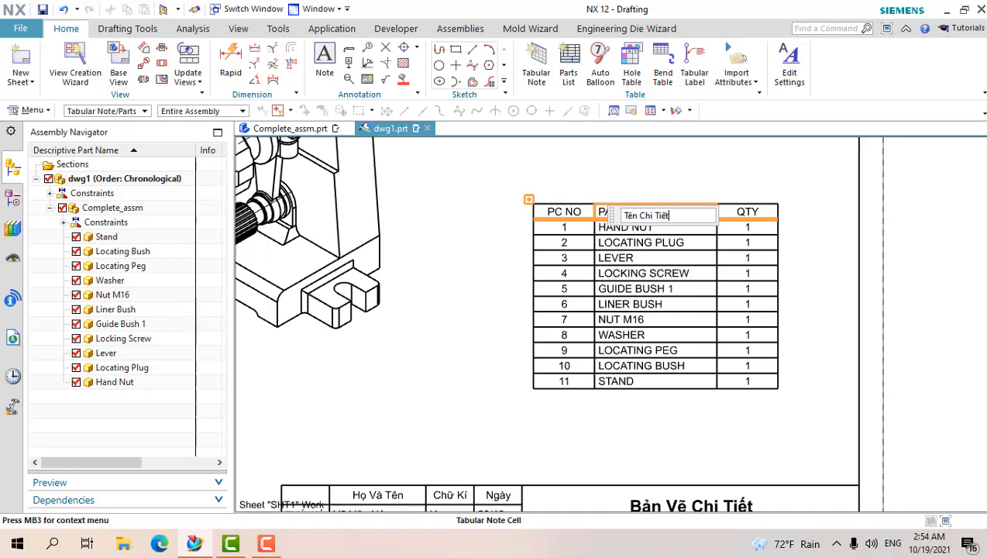
{"action": "key", "text": "Return"}
{"action": "double_click", "coordinate": [570, 215]}
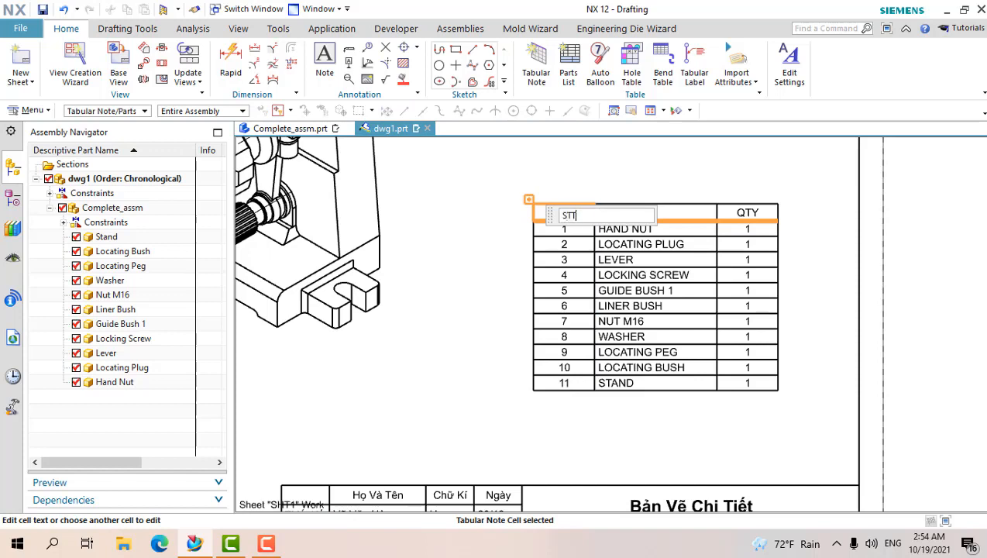
{"action": "type", "text": "STT"}
{"action": "double_click", "coordinate": [751, 217]}
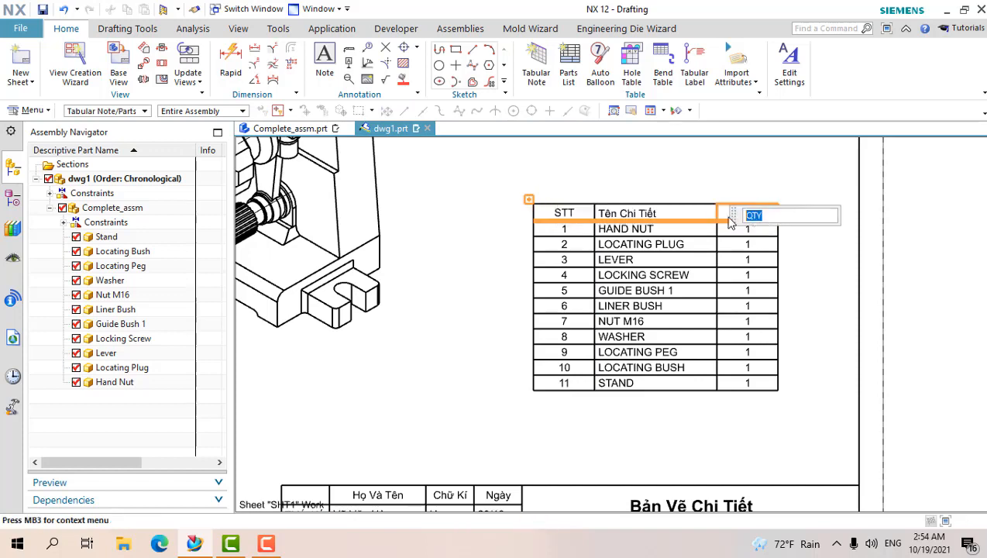
{"action": "type", "text": "S.Lượng"}
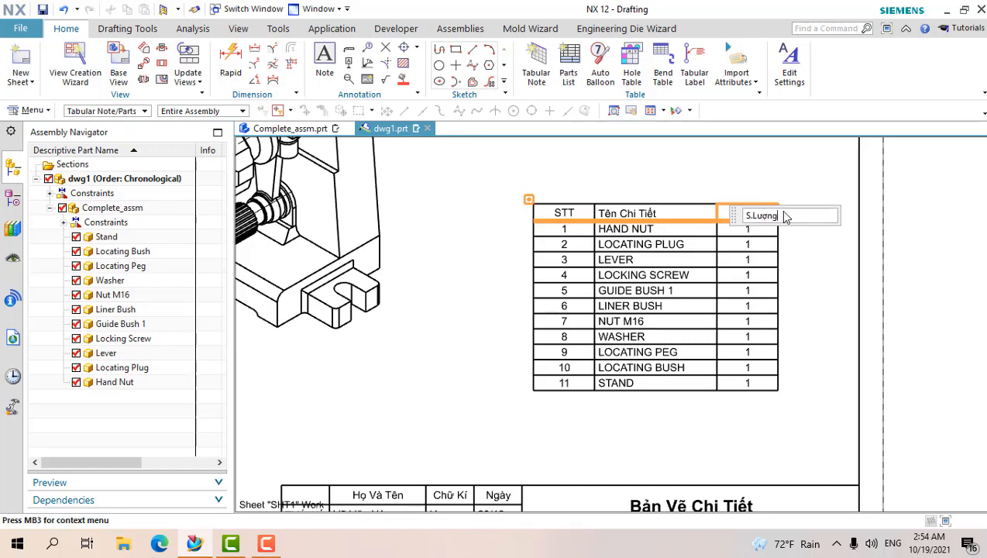
{"action": "key", "text": "Return"}
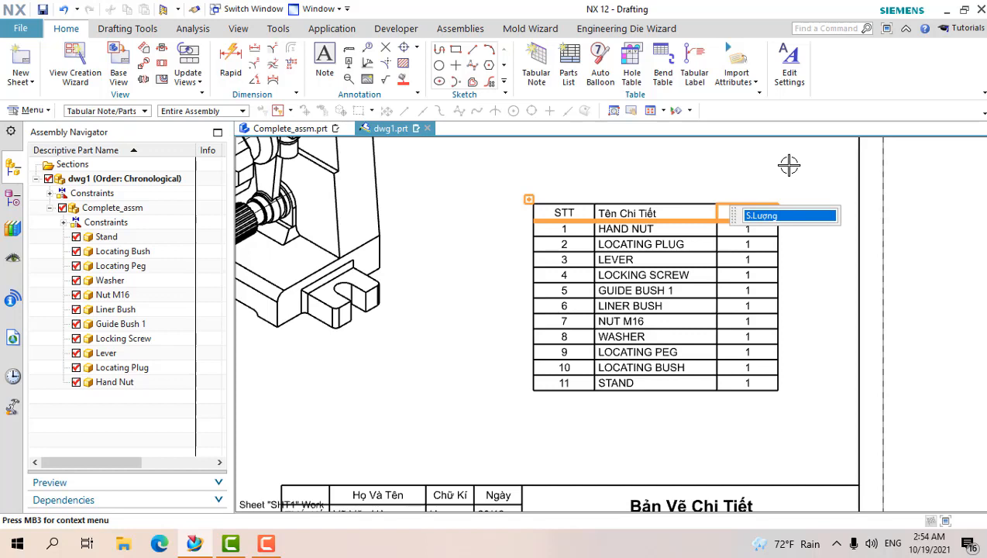
{"action": "key", "text": "Escape"}
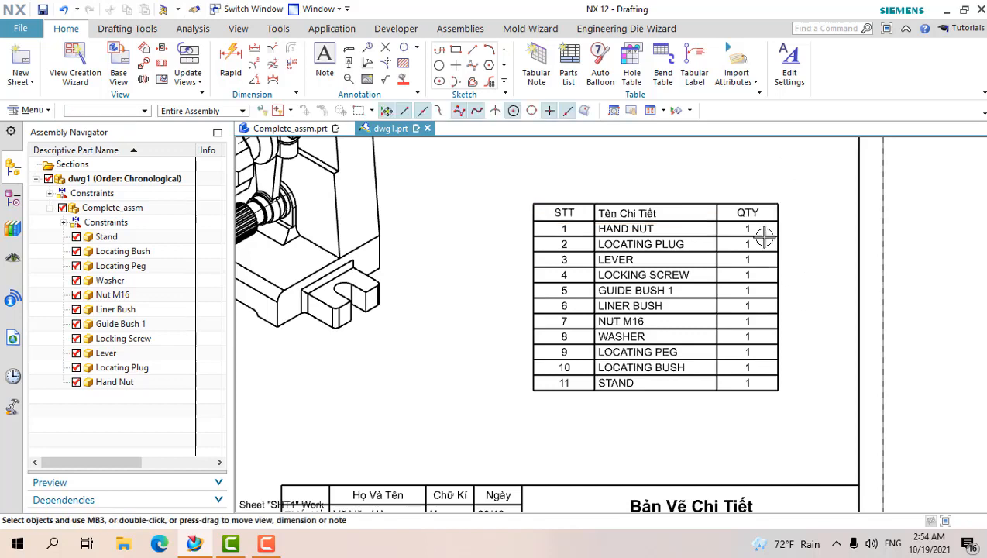
Rename the parts list's QTY header as "S.Lượng", leaving the quantity values unedited.
{"action": "left_click", "coordinate": [756, 214]}
{"action": "double_click", "coordinate": [756, 214]}
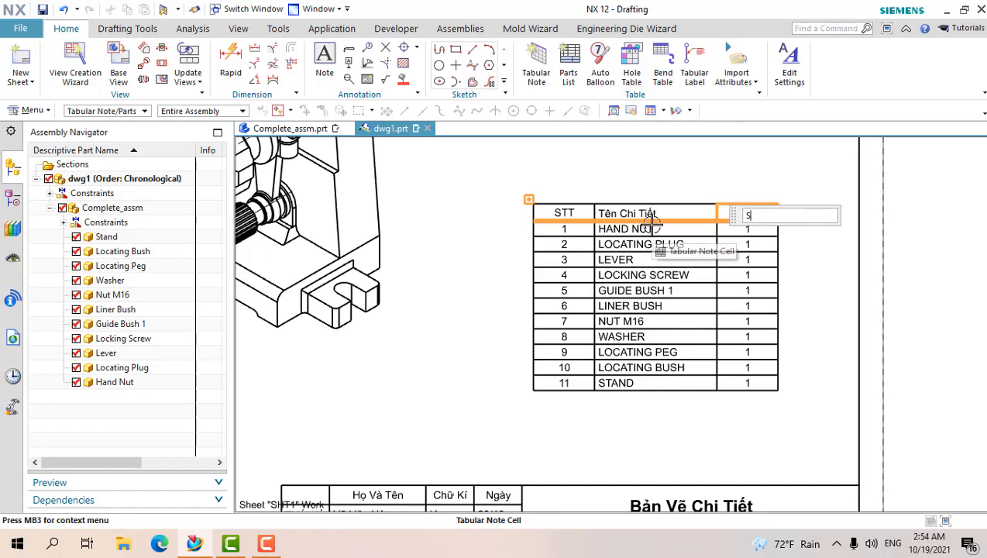
{"action": "type", "text": "S.Lượng"}
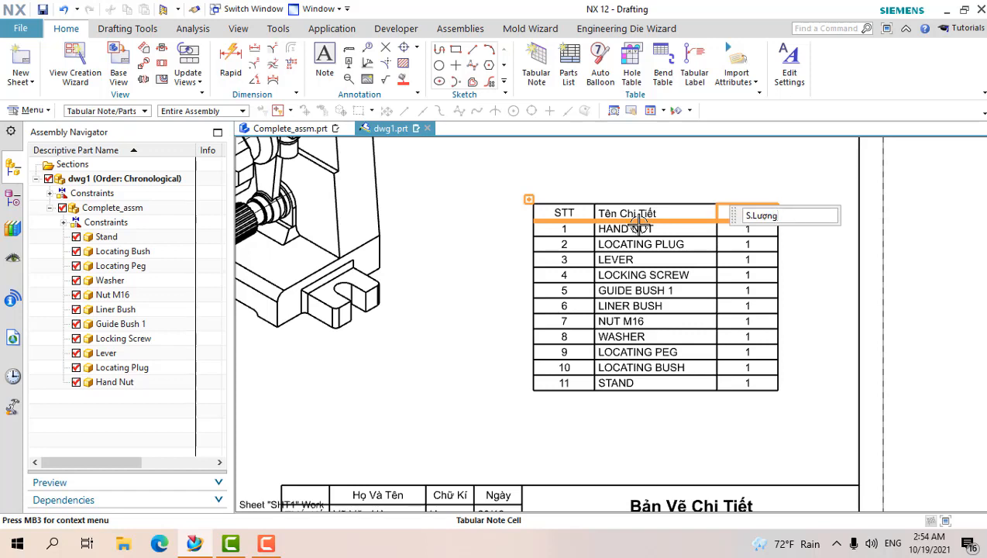
{"action": "left_click", "coordinate": [755, 289]}
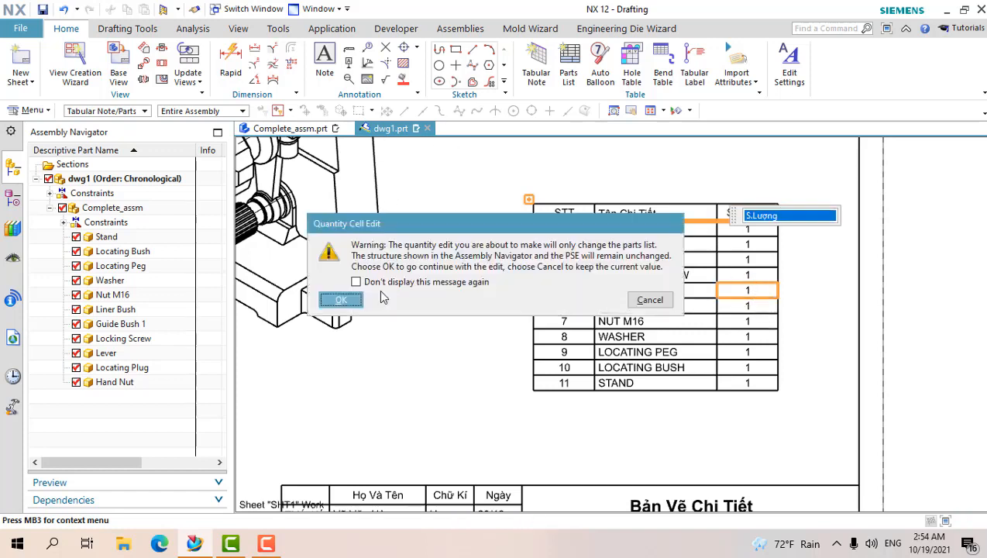
{"action": "left_click", "coordinate": [341, 300]}
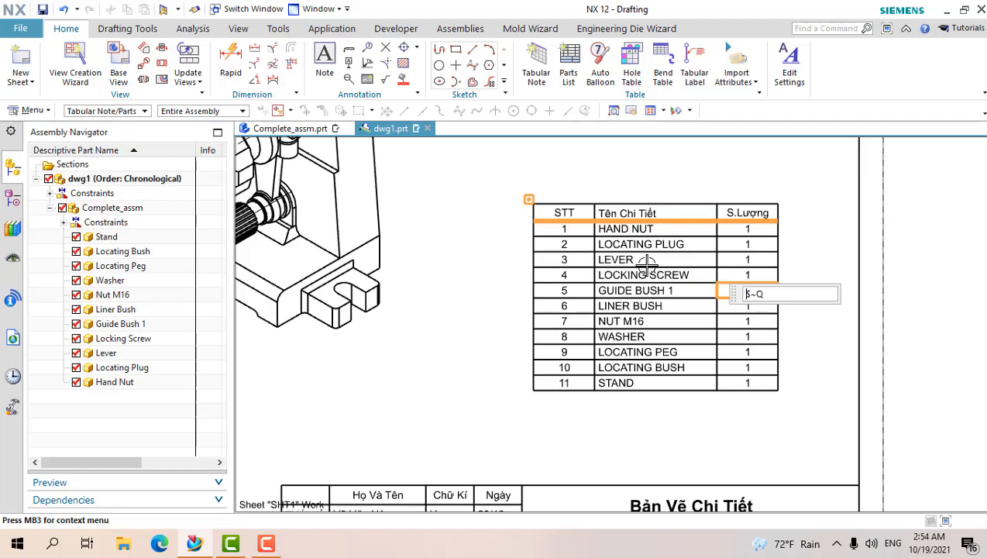
{"action": "left_click", "coordinate": [818, 242]}
Widen the S.Lượng column and slightly widen the Tên Chi Tiết column of the parts list.
{"action": "scroll", "coordinate": [769, 235], "scroll_direction": "up", "scroll_amount": 1}
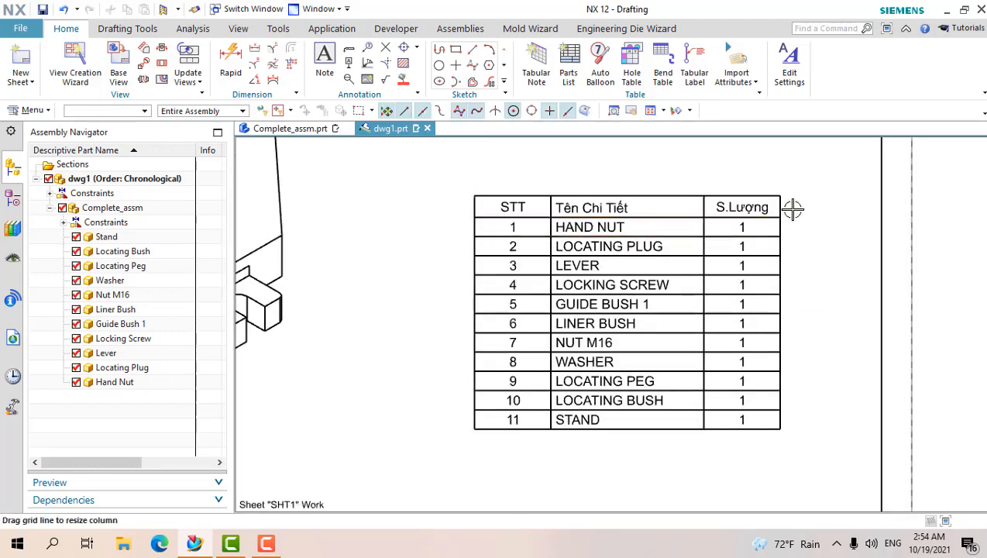
{"action": "left_click_drag", "start_coordinate": [784, 205], "coordinate": [821, 205]}
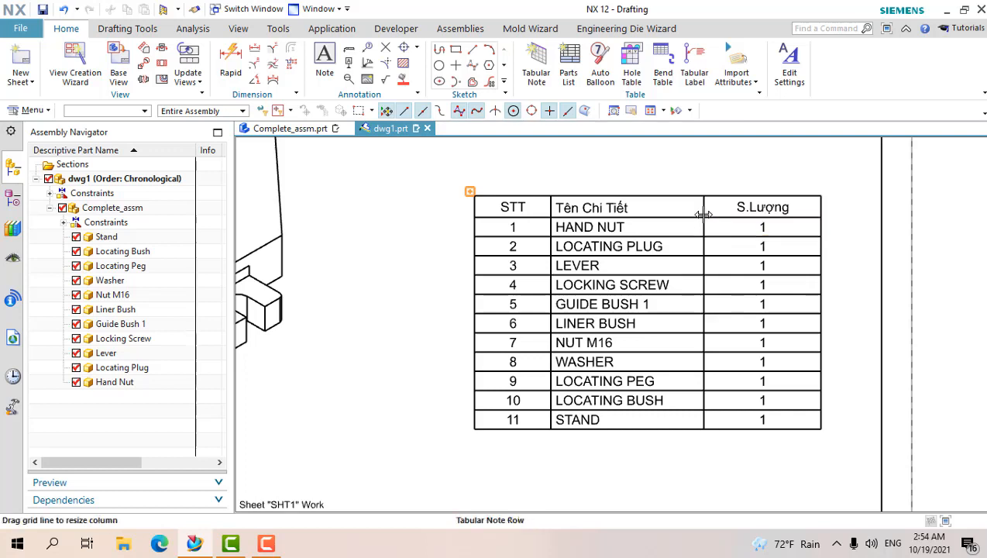
{"action": "left_click_drag", "start_coordinate": [707, 211], "coordinate": [719, 209]}
Set the text alignment of the whole Tên Chi Tiết column, including its header, to Middle Center.
{"action": "left_click_drag", "start_coordinate": [612, 419], "coordinate": [591, 211]}
{"action": "right_click", "coordinate": [590, 210]}
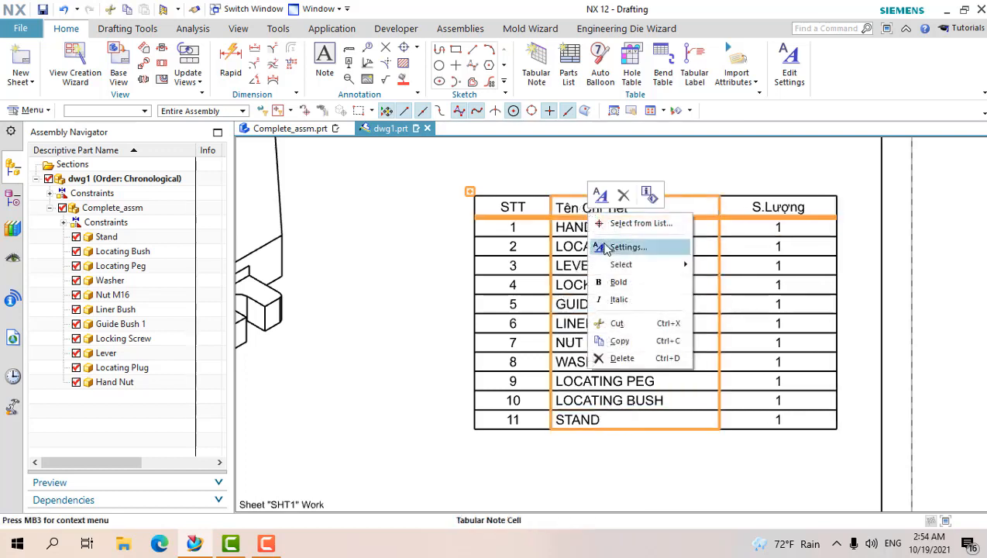
{"action": "left_click", "coordinate": [626, 247]}
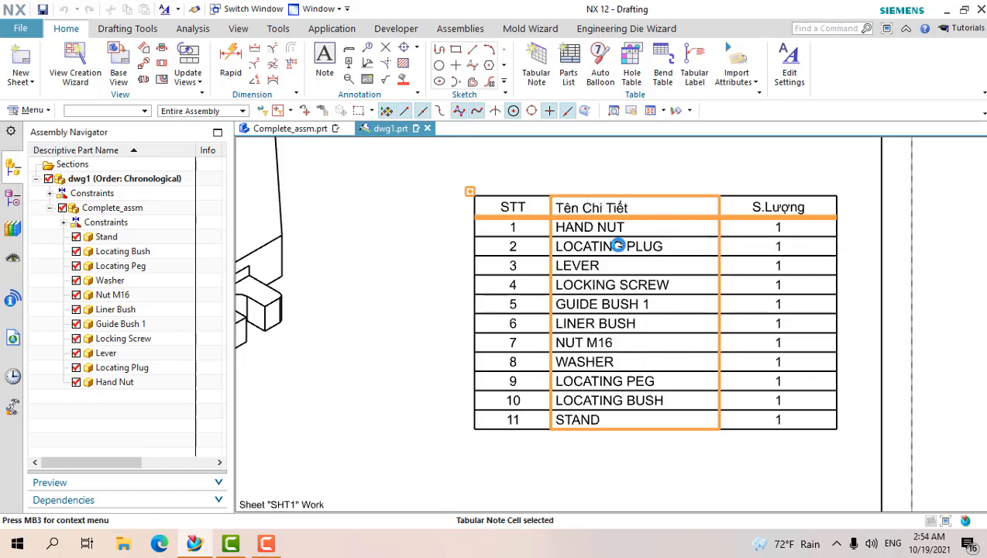
{"action": "left_click", "coordinate": [430, 94]}
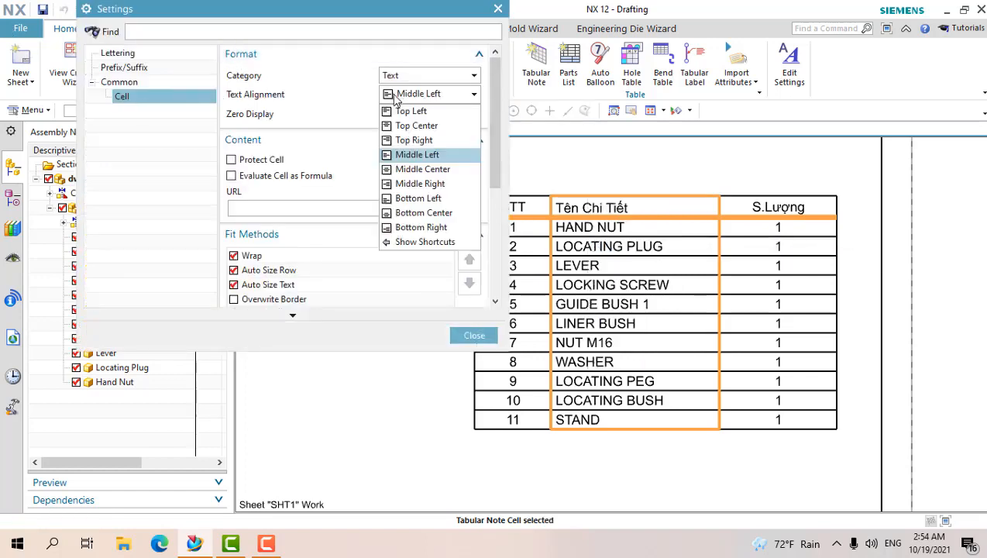
{"action": "left_click", "coordinate": [419, 170]}
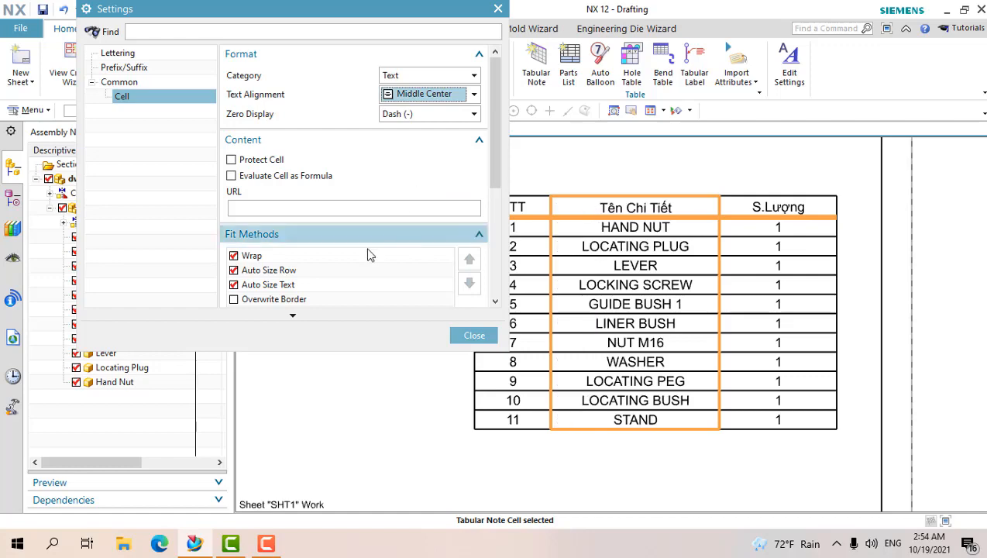
{"action": "left_click", "coordinate": [473, 336]}
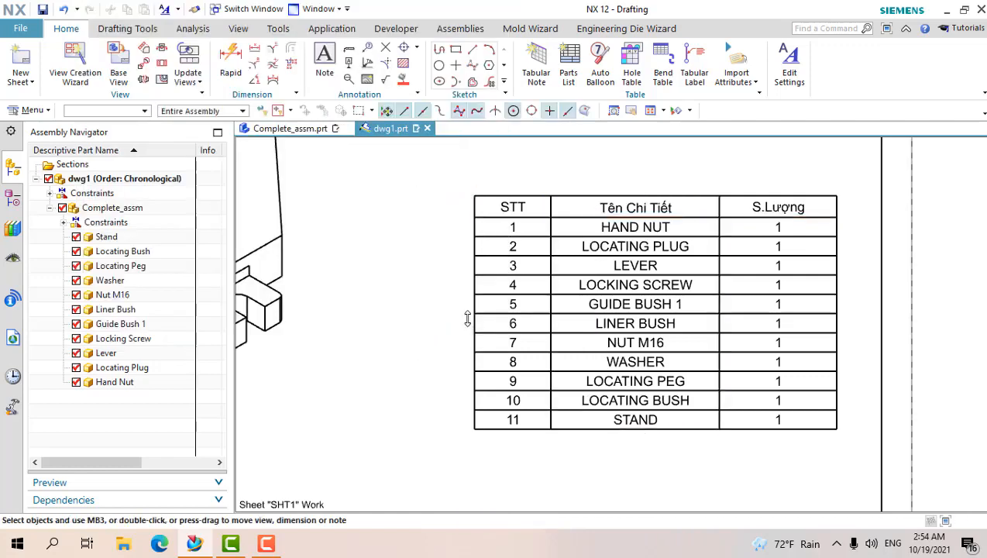
Move the parts list down onto the title block's upper edge and widen the S.Lượng column out to the drawing frame.
{"action": "scroll", "coordinate": [469, 314], "scroll_direction": "down", "scroll_amount": 3}
{"action": "scroll", "coordinate": [414, 305], "scroll_direction": "up", "scroll_amount": 3}
{"action": "scroll", "coordinate": [414, 304], "scroll_direction": "down", "scroll_amount": 2}
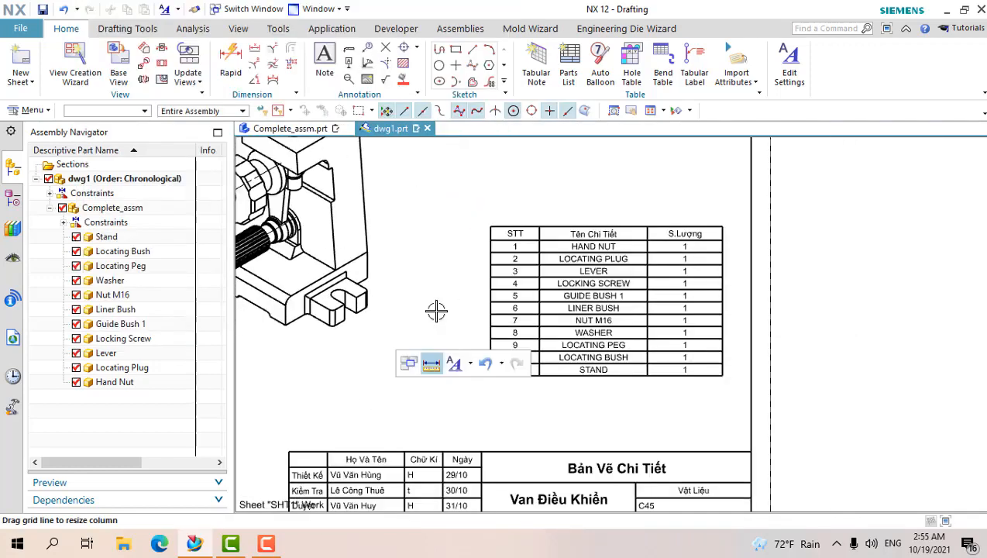
{"action": "left_click", "coordinate": [490, 222]}
{"action": "left_click_drag", "start_coordinate": [489, 220], "coordinate": [477, 301]}
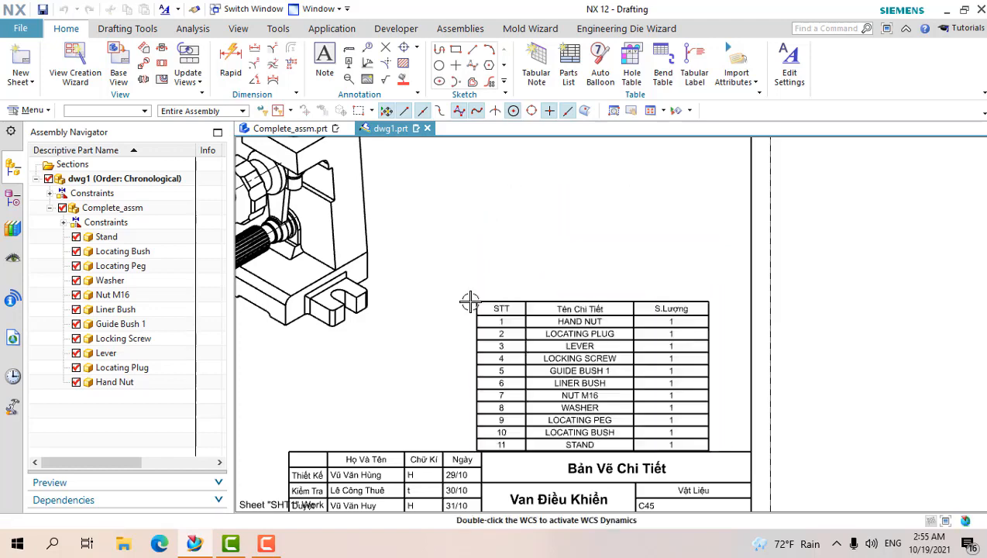
{"action": "scroll", "coordinate": [761, 464], "scroll_direction": "up", "scroll_amount": 5}
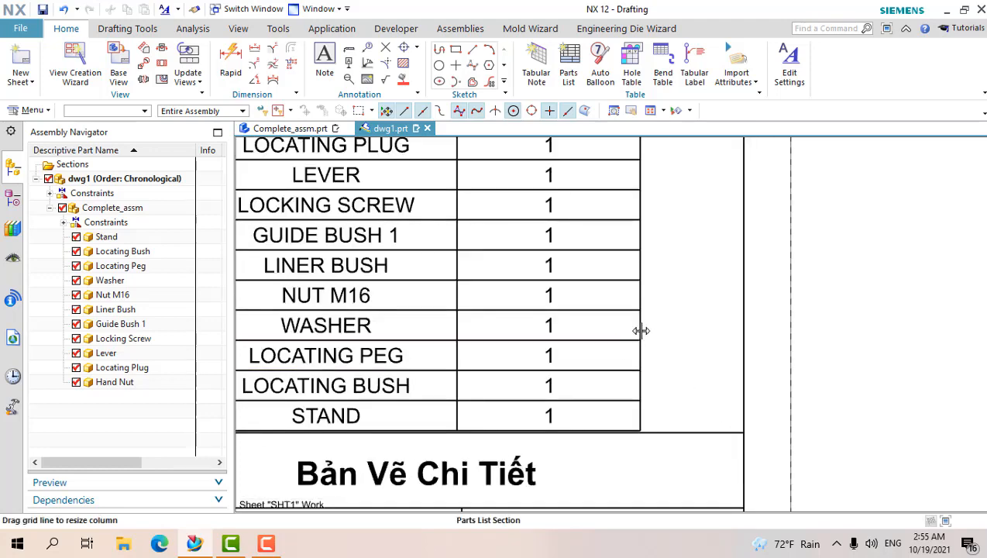
{"action": "left_click_drag", "start_coordinate": [641, 329], "coordinate": [744, 337]}
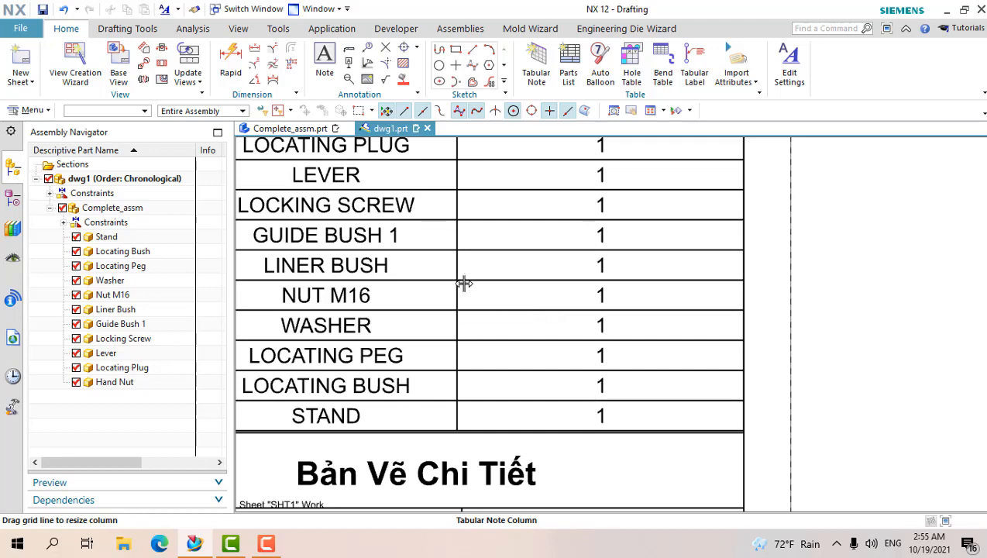
Narrow the parts list's S.Lượng column, refit the Tên Chi Tiết column, and move the list into the corner between drawing frame and title block.
{"action": "mouse_move", "coordinate": [464, 284]}
{"action": "left_mouse_down"}
{"action": "mouse_move", "coordinate": [494, 290]}
{"action": "mouse_move", "coordinate": [447, 291]}
{"action": "left_mouse_up"}
{"action": "scroll", "coordinate": [463, 318], "scroll_direction": "up", "scroll_amount": 2}
{"action": "scroll", "coordinate": [464, 329], "scroll_direction": "down", "scroll_amount": 5}
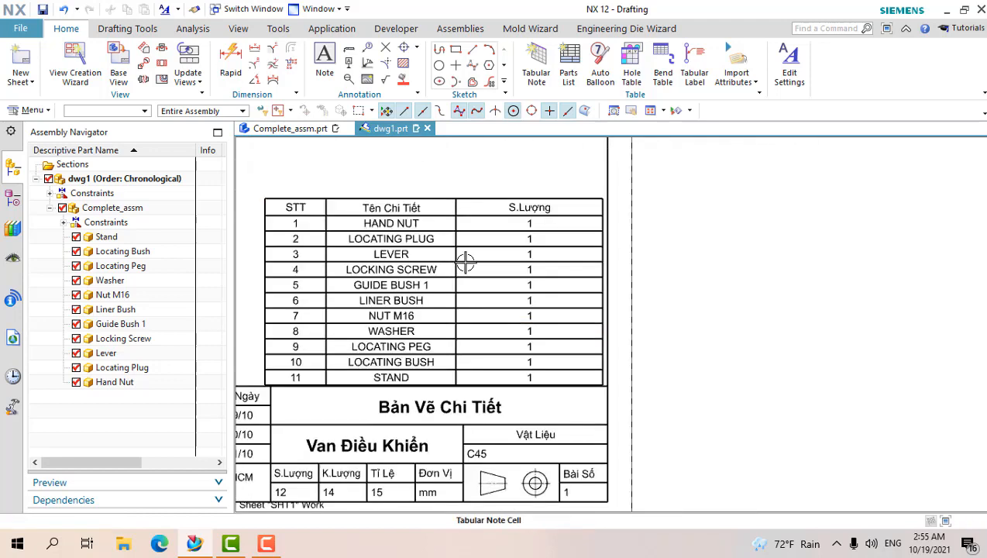
{"action": "mouse_move", "coordinate": [456, 205]}
{"action": "left_mouse_down"}
{"action": "mouse_move", "coordinate": [488, 211]}
{"action": "mouse_move", "coordinate": [440, 211]}
{"action": "mouse_move", "coordinate": [451, 211]}
{"action": "left_mouse_up"}
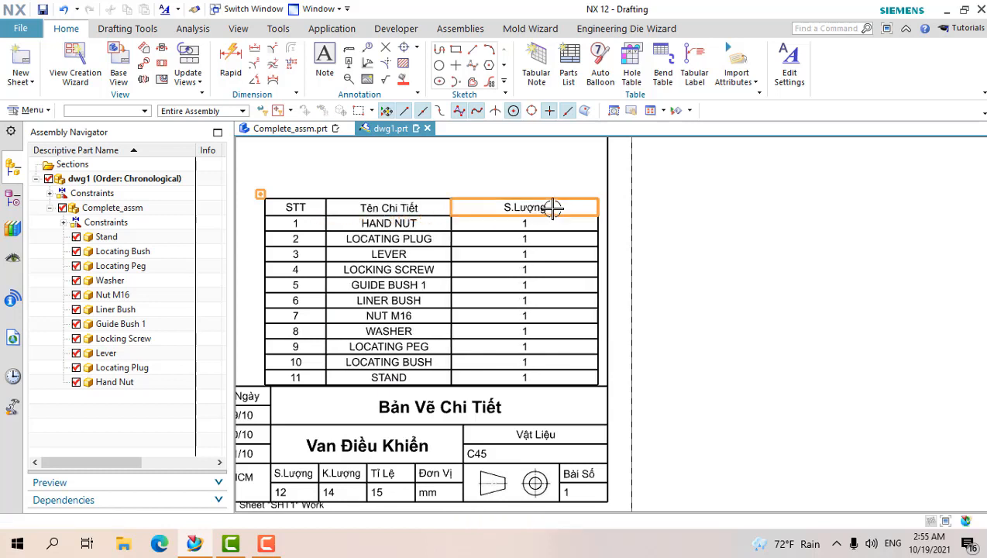
{"action": "left_click_drag", "start_coordinate": [597, 206], "coordinate": [532, 214]}
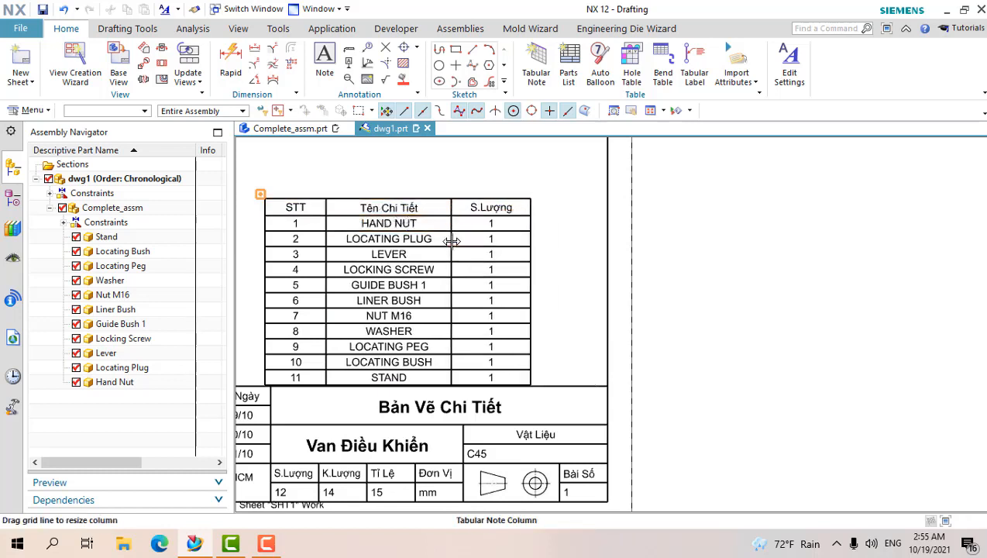
{"action": "left_click_drag", "start_coordinate": [451, 241], "coordinate": [469, 239]}
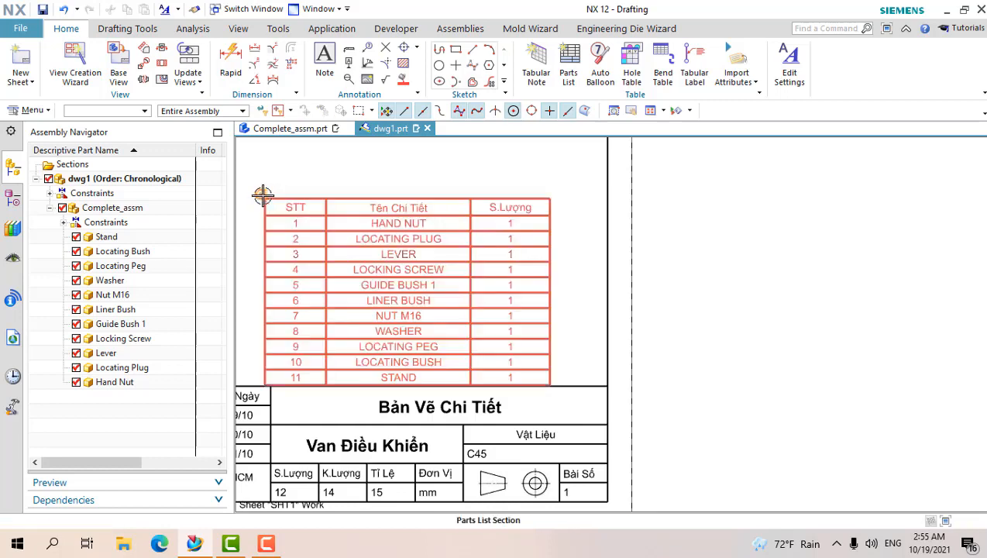
{"action": "left_click_drag", "start_coordinate": [264, 195], "coordinate": [322, 199]}
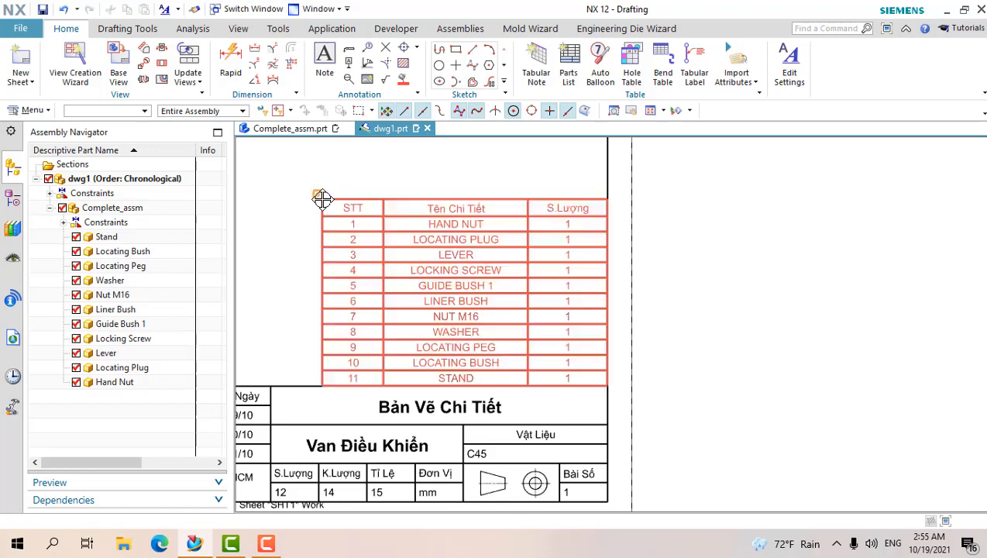
Examine the parts list's fit against the frame and title block, along with the isometric view on the sheet.
{"action": "scroll", "coordinate": [518, 221], "scroll_direction": "down", "scroll_amount": 5}
{"action": "scroll", "coordinate": [552, 242], "scroll_direction": "up", "scroll_amount": 1}
{"action": "scroll", "coordinate": [477, 245], "scroll_direction": "down", "scroll_amount": 1}
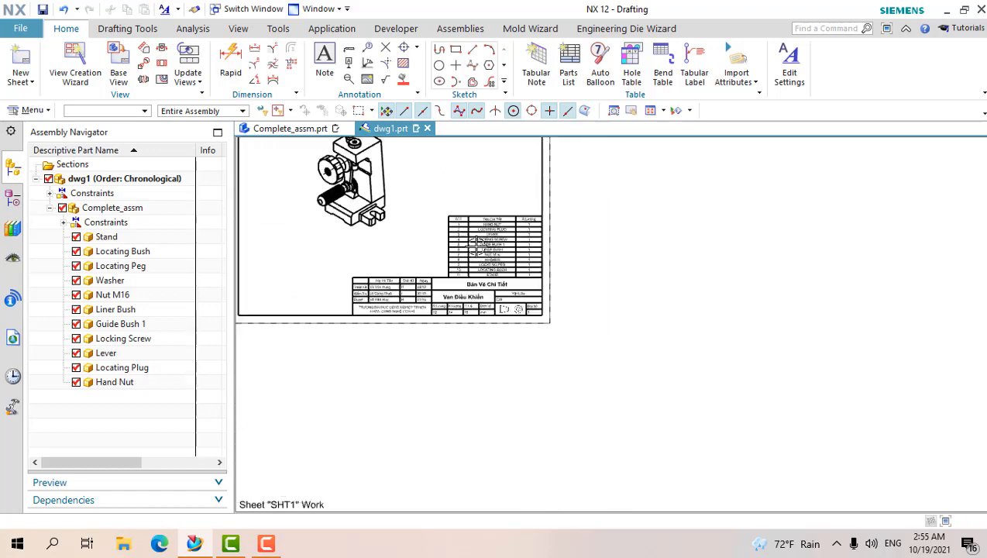
{"action": "scroll", "coordinate": [478, 249], "scroll_direction": "up", "scroll_amount": 5}
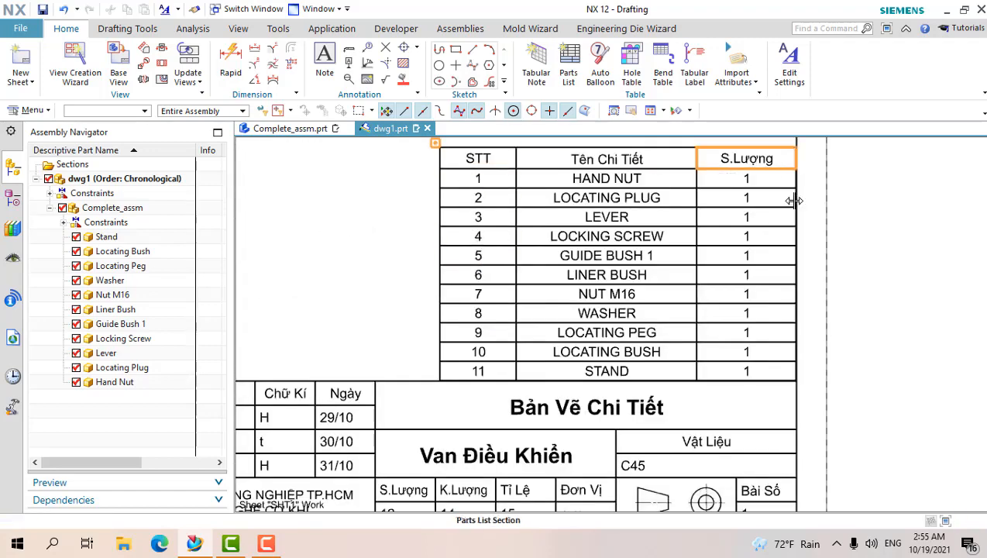
{"action": "scroll", "coordinate": [704, 358], "scroll_direction": "down", "scroll_amount": 5}
{"action": "scroll", "coordinate": [605, 415], "scroll_direction": "up", "scroll_amount": 5}
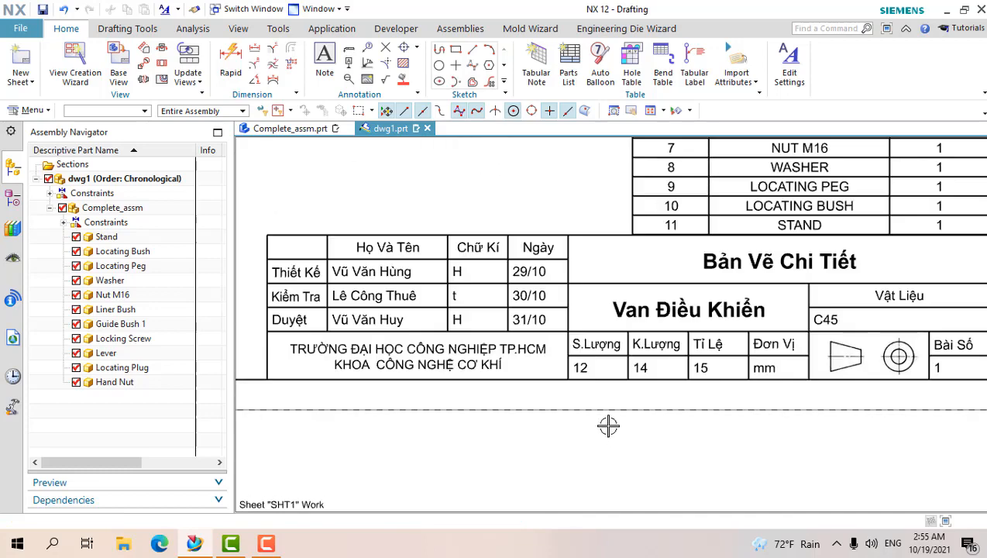
{"action": "scroll", "coordinate": [532, 382], "scroll_direction": "down", "scroll_amount": 2}
{"action": "scroll", "coordinate": [470, 308], "scroll_direction": "up", "scroll_amount": 2}
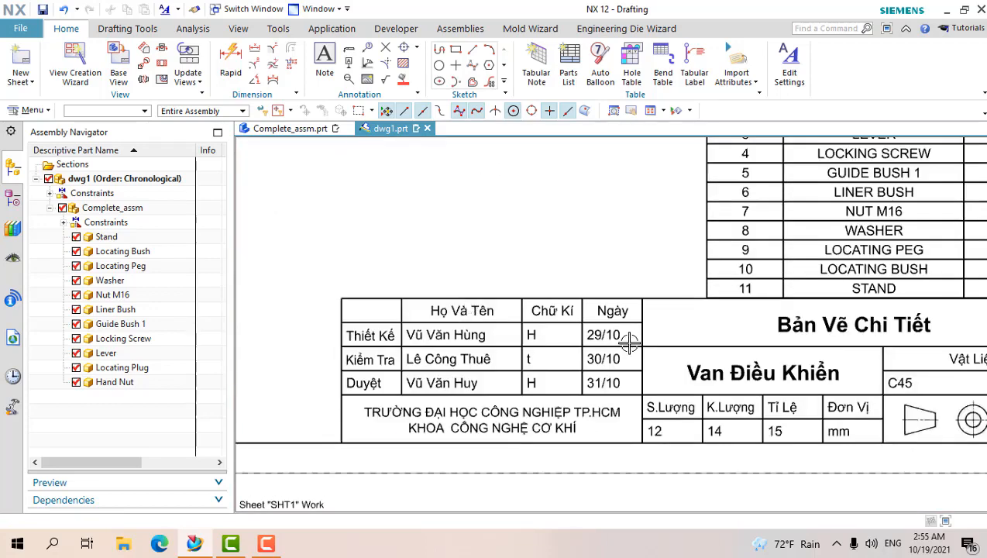
{"action": "scroll", "coordinate": [791, 406], "scroll_direction": "down", "scroll_amount": 4}
{"action": "scroll", "coordinate": [809, 380], "scroll_direction": "up", "scroll_amount": 3}
{"action": "scroll", "coordinate": [665, 423], "scroll_direction": "down", "scroll_amount": 4}
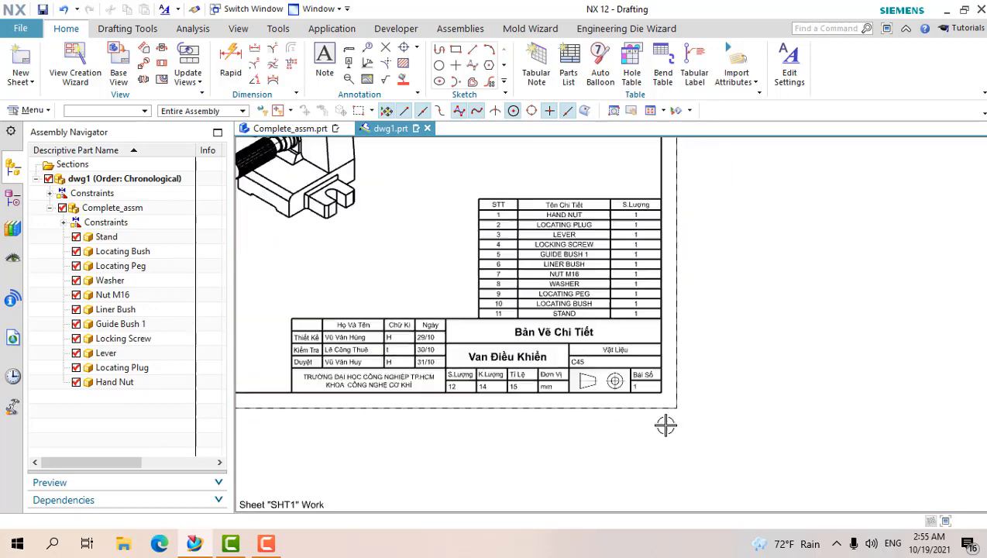
{"action": "scroll", "coordinate": [677, 295], "scroll_direction": "up", "scroll_amount": 3}
{"action": "scroll", "coordinate": [644, 341], "scroll_direction": "down", "scroll_amount": 3}
{"action": "scroll", "coordinate": [512, 318], "scroll_direction": "up", "scroll_amount": 1}
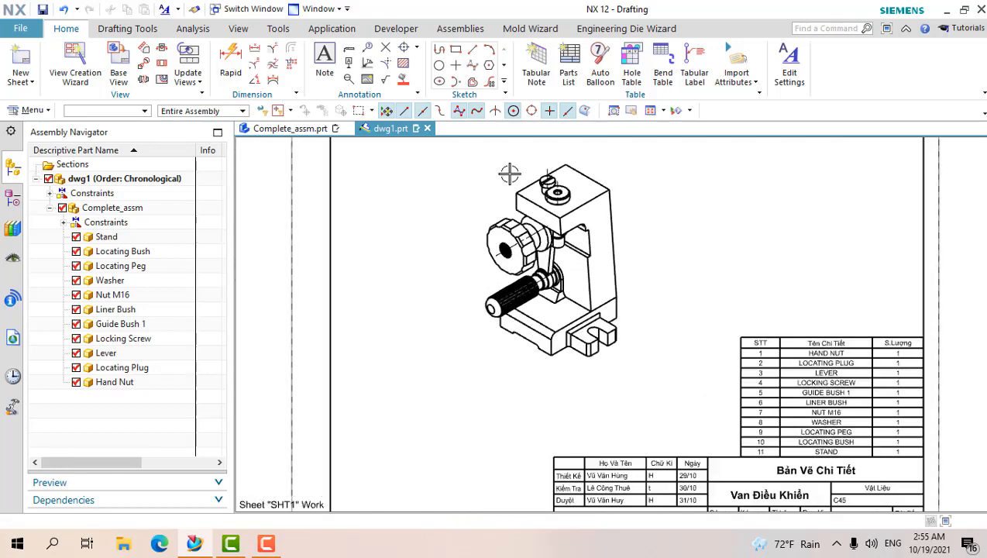
{"action": "scroll", "coordinate": [507, 109], "scroll_direction": "down", "scroll_amount": 1}
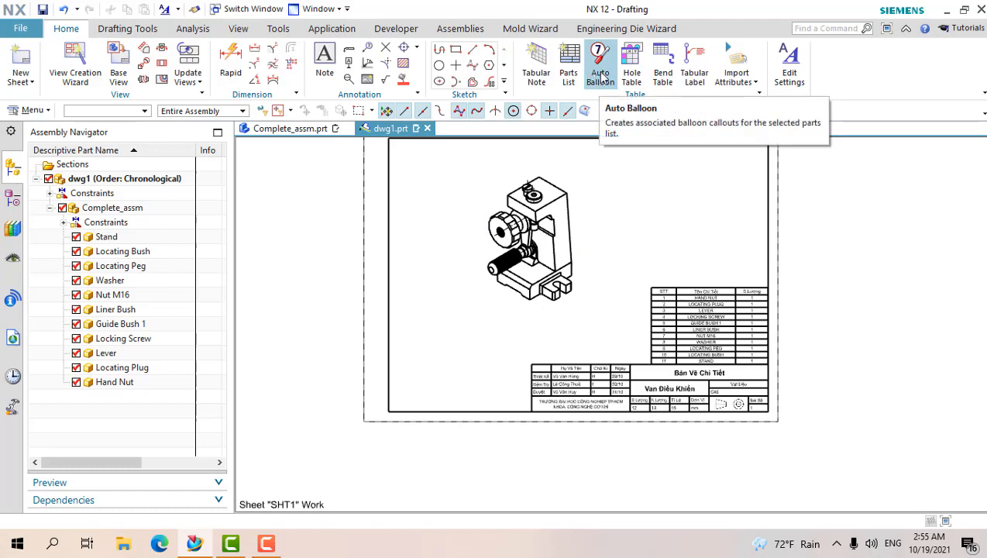
Create automatic balloon callouts on the isometric view from the parts list.
{"action": "left_click", "coordinate": [599, 72]}
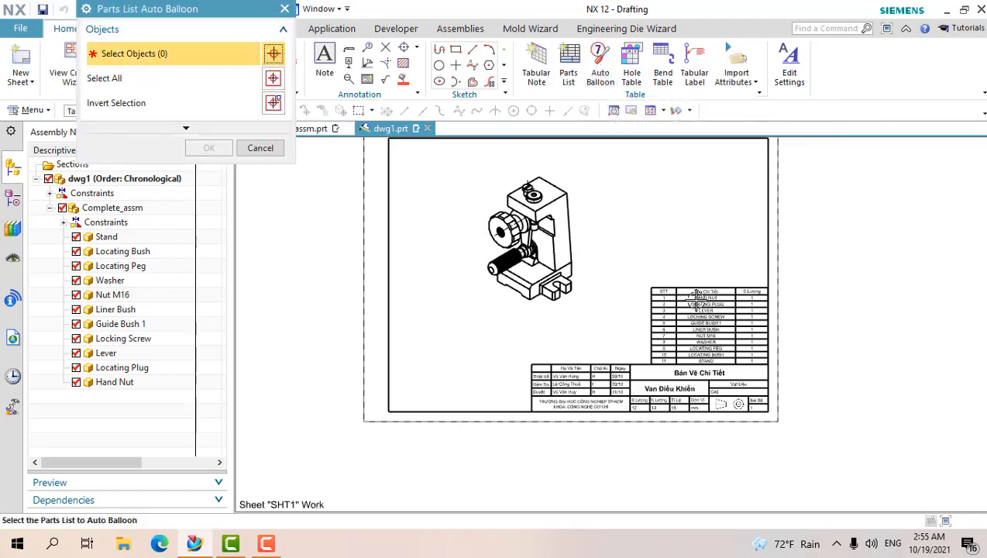
{"action": "left_click", "coordinate": [664, 295]}
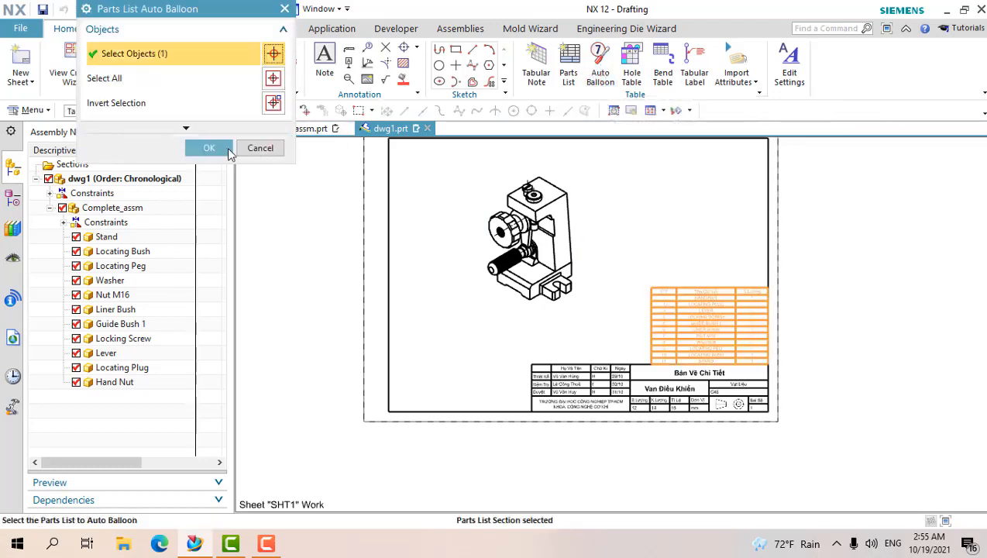
{"action": "left_click", "coordinate": [228, 151]}
{"action": "scroll", "coordinate": [571, 174], "scroll_direction": "up", "scroll_amount": 5}
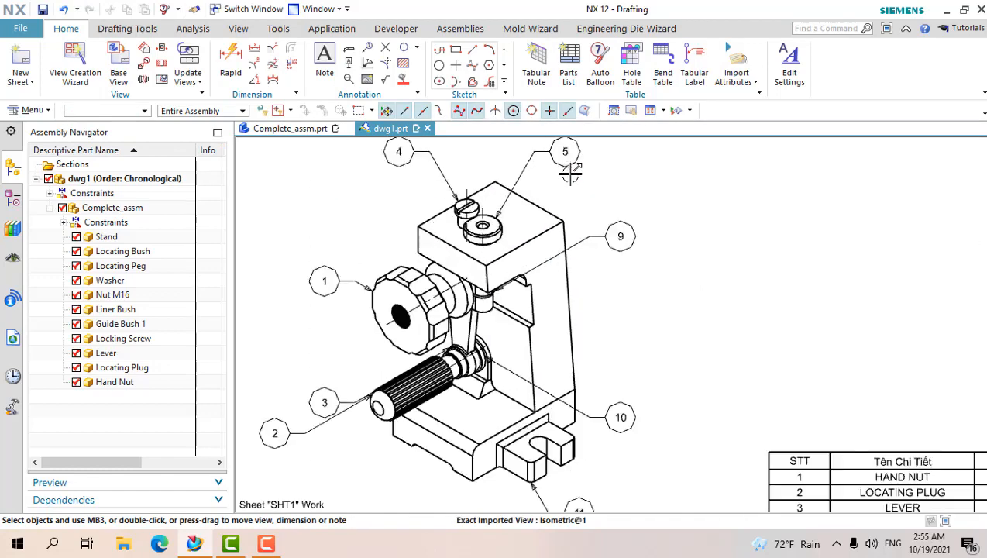
{"action": "scroll", "coordinate": [571, 174], "scroll_direction": "down", "scroll_amount": 6}
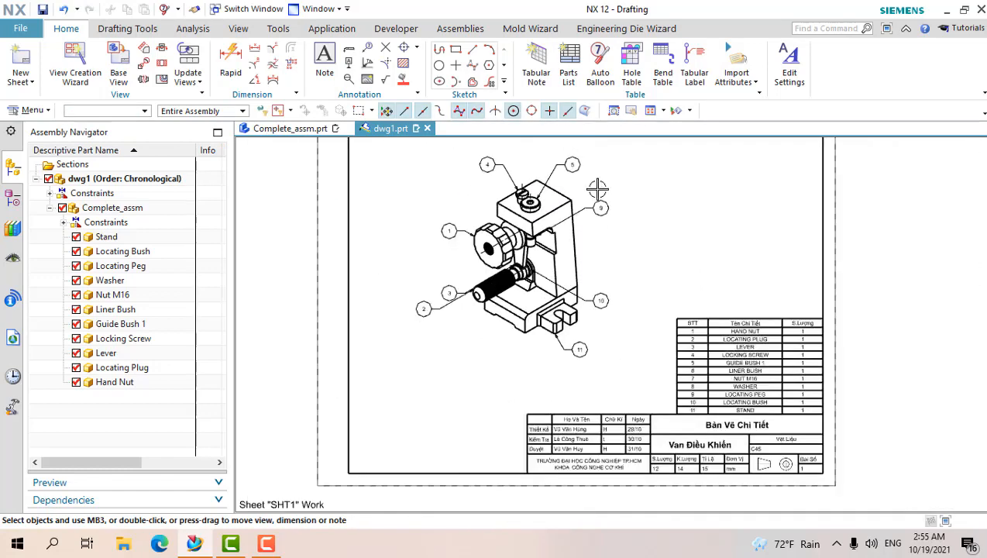
Set the leader type of balloon 5, pointing at the upper guide bush, to Without Stub.
{"action": "scroll", "coordinate": [661, 241], "scroll_direction": "up", "scroll_amount": 2}
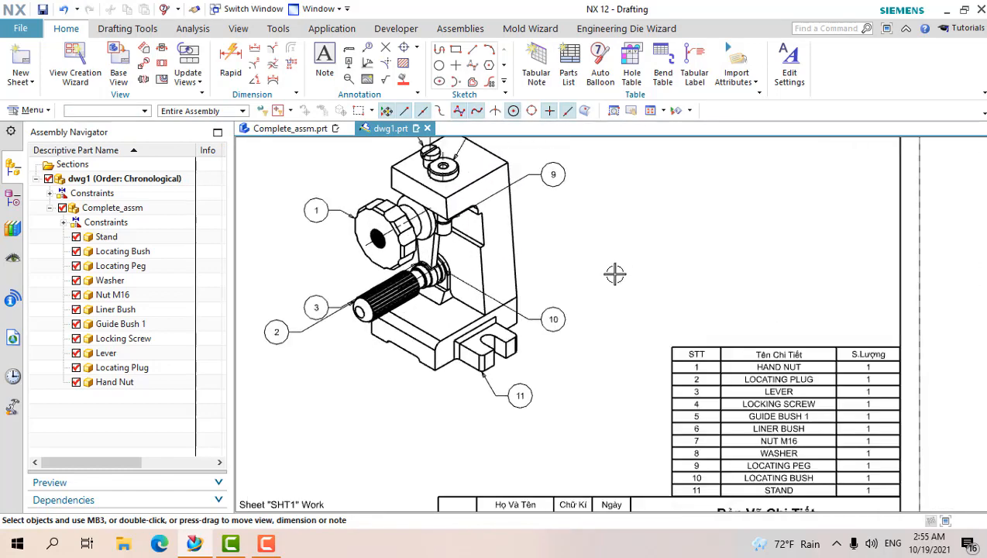
{"action": "scroll", "coordinate": [597, 275], "scroll_direction": "down", "scroll_amount": 3}
{"action": "scroll", "coordinate": [556, 188], "scroll_direction": "up", "scroll_amount": 3}
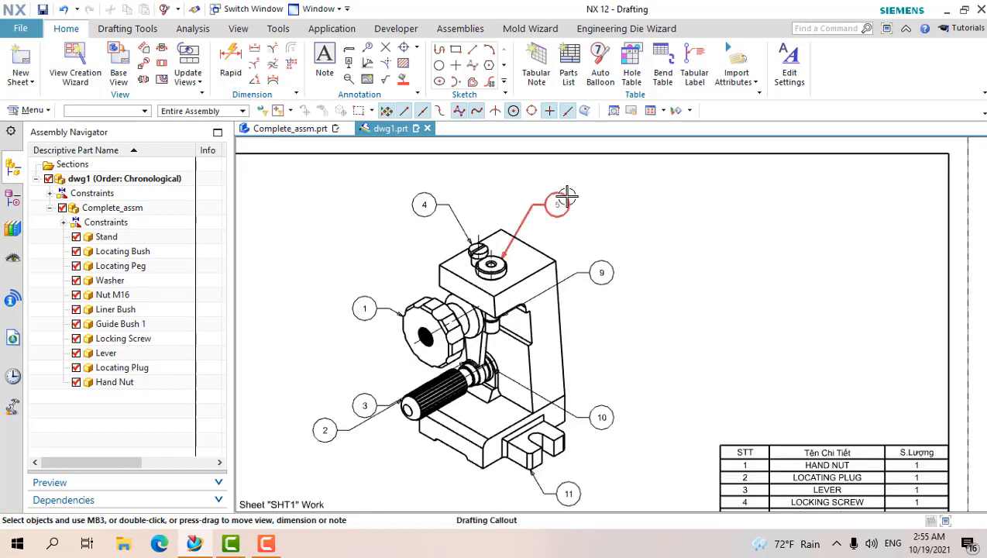
{"action": "double_click", "coordinate": [566, 196]}
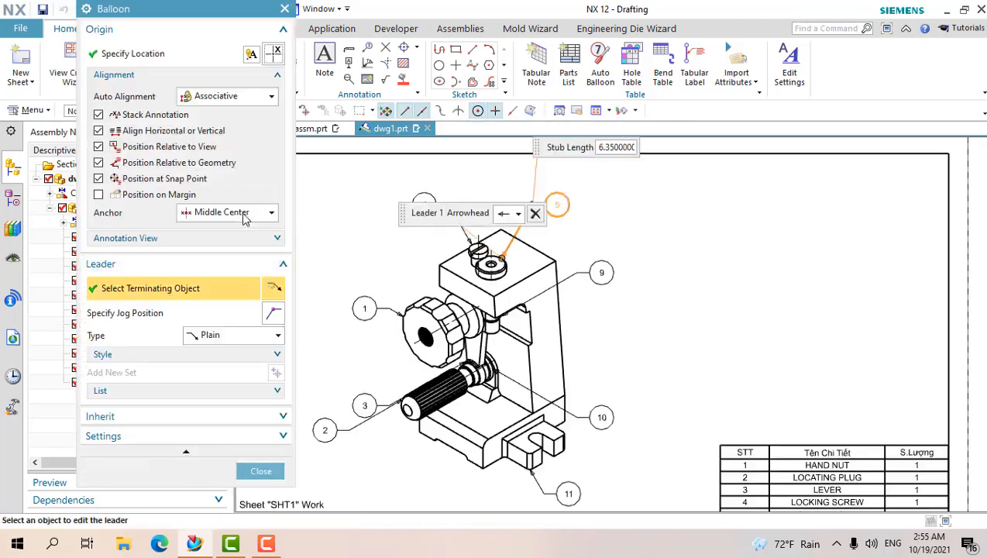
{"action": "left_click", "coordinate": [236, 334]}
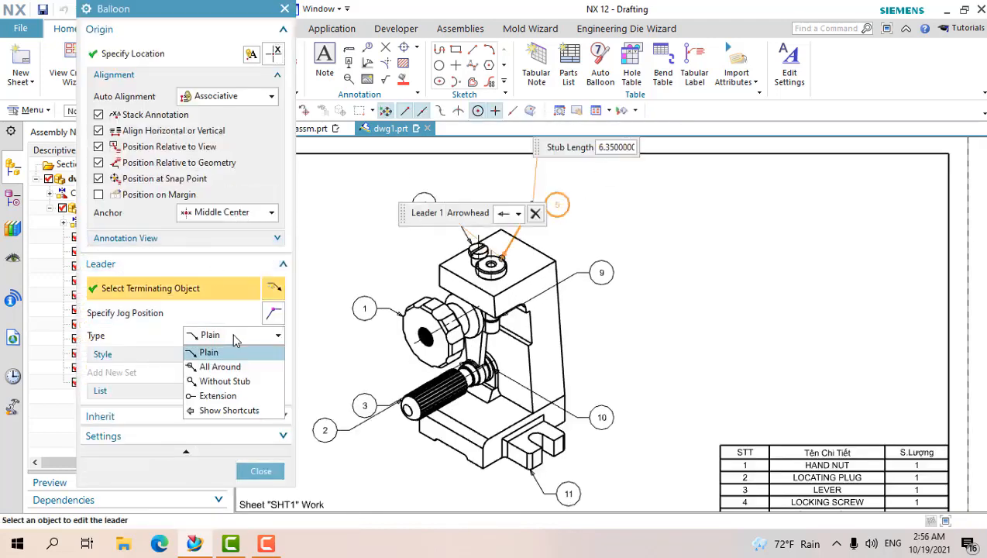
{"action": "left_click", "coordinate": [225, 381]}
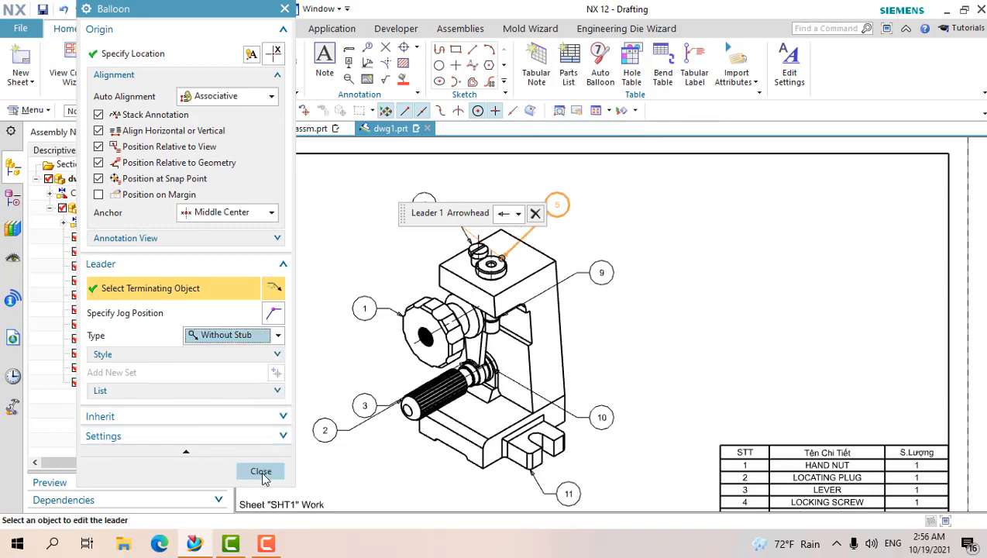
{"action": "left_click", "coordinate": [261, 470]}
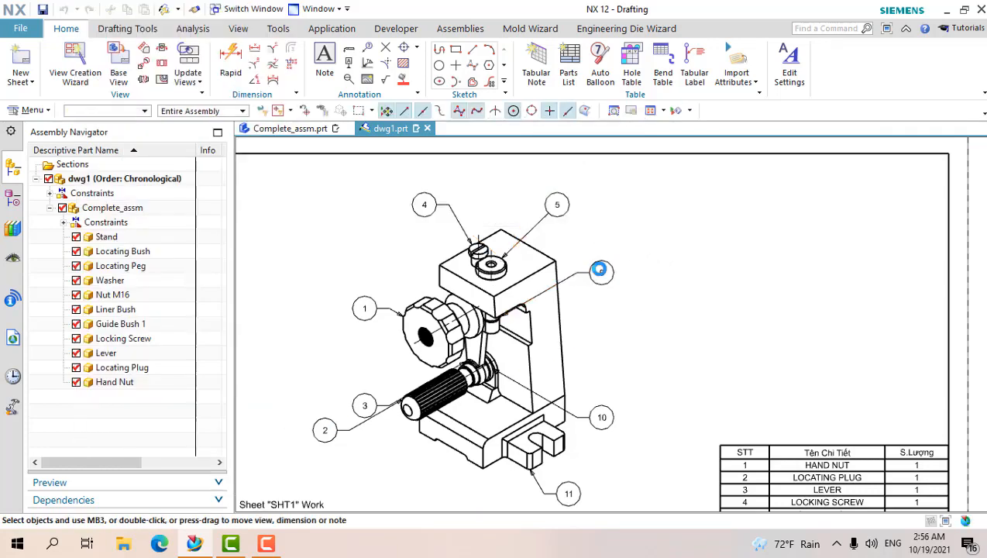
Set the leader type of balloon 9, the locating peg's callout, to Without Stub.
{"action": "double_click", "coordinate": [601, 271]}
{"action": "left_click", "coordinate": [229, 339]}
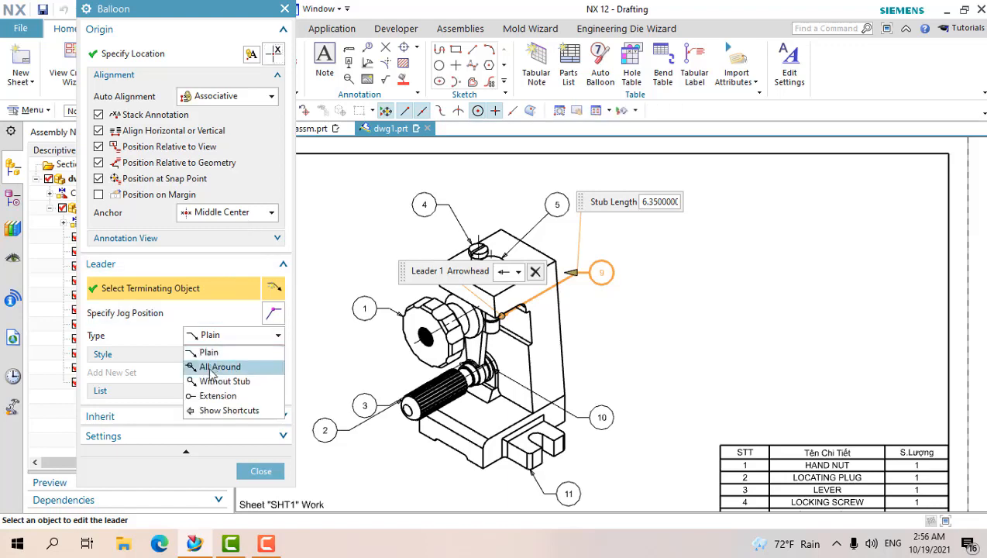
{"action": "left_click", "coordinate": [218, 381]}
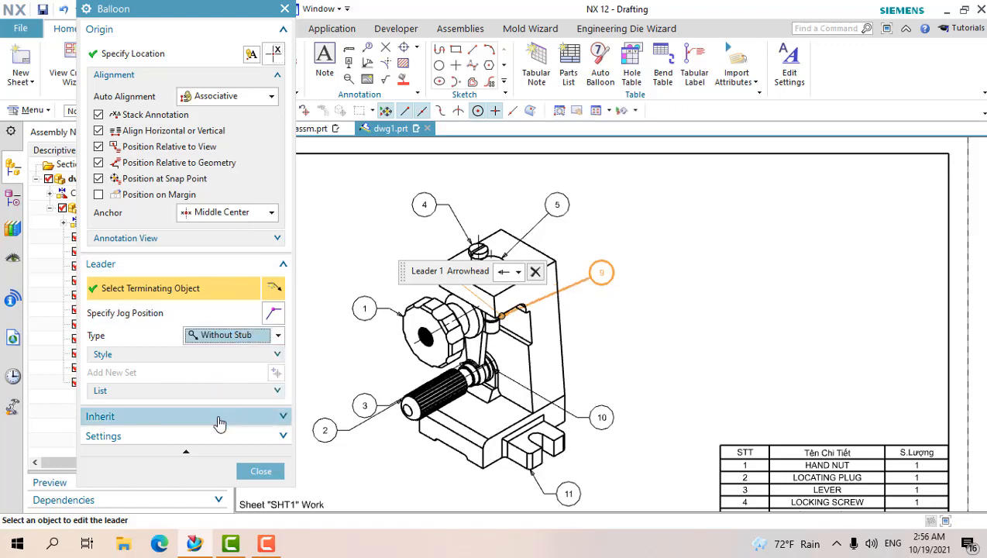
{"action": "left_click", "coordinate": [260, 471]}
Set the leader type of balloon 4, the locking screw's callout, to Without Stub.
{"action": "double_click", "coordinate": [417, 208]}
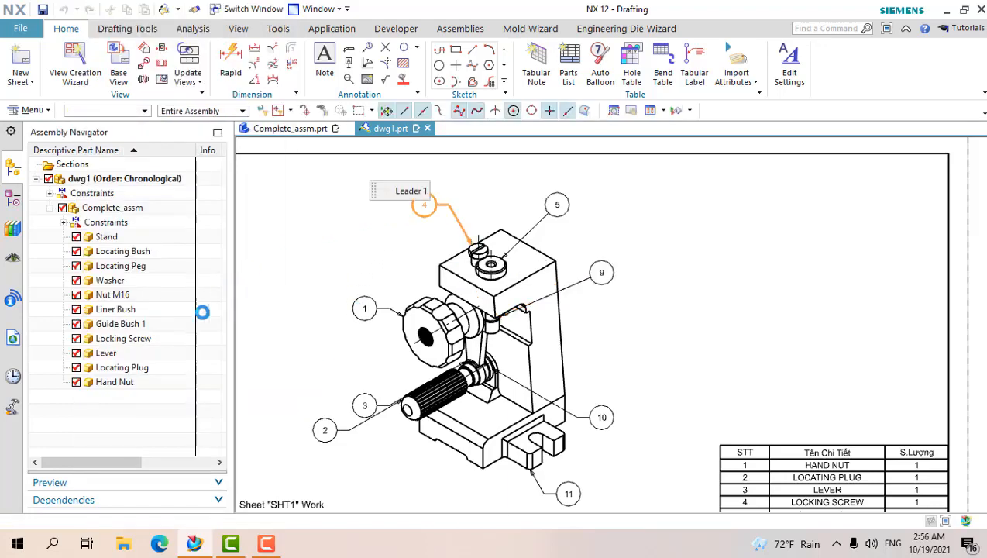
{"action": "left_click", "coordinate": [198, 336]}
{"action": "left_click", "coordinate": [204, 382]}
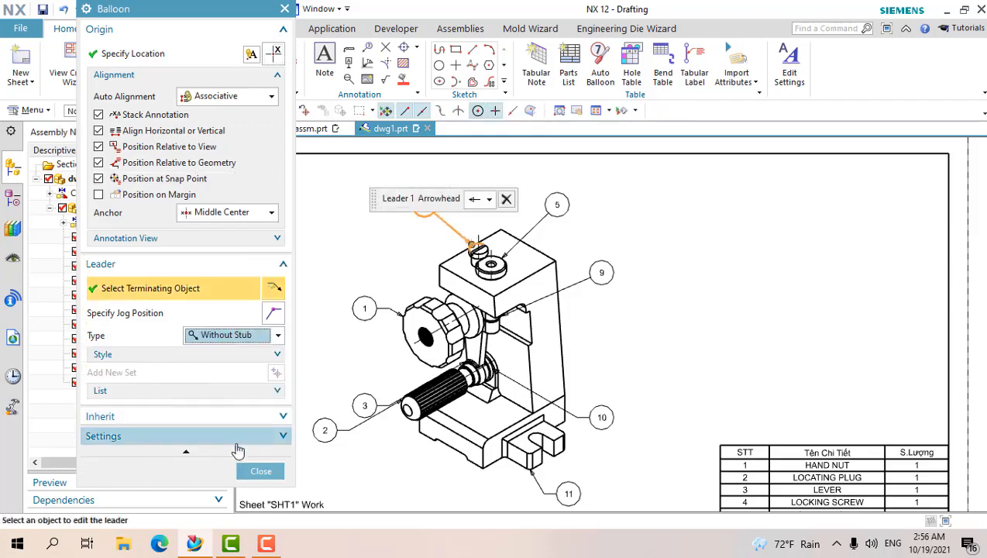
{"action": "left_click", "coordinate": [261, 470]}
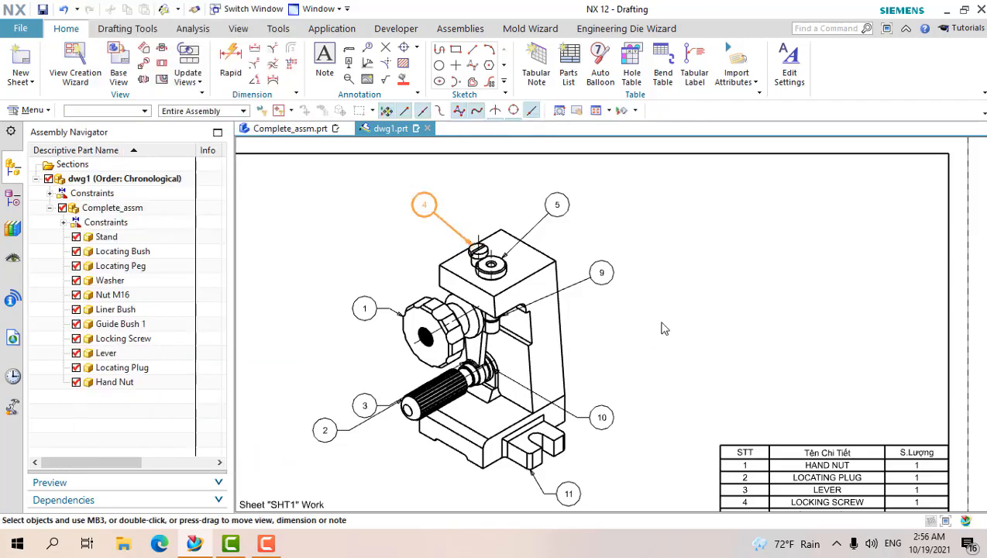
Set the leader type of balloon 10, the locating bush's callout, to Without Stub.
{"action": "double_click", "coordinate": [603, 417]}
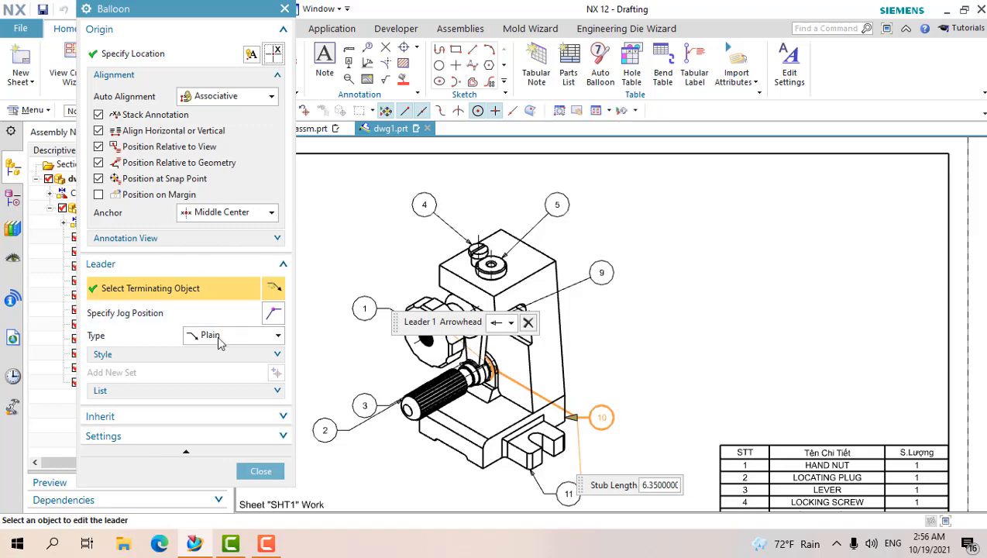
{"action": "left_click", "coordinate": [233, 335]}
{"action": "left_click", "coordinate": [212, 383]}
{"action": "left_click", "coordinate": [252, 465]}
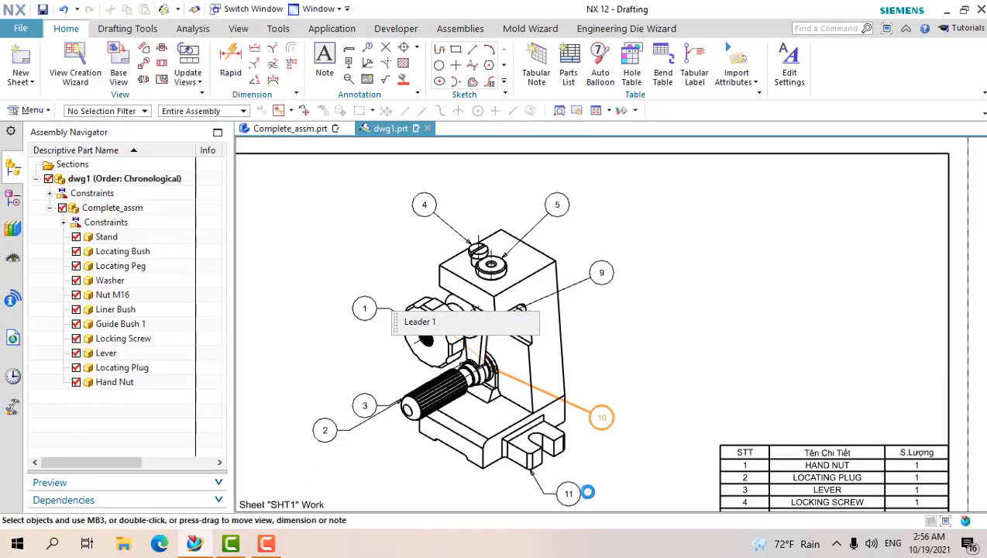
Set the leader type of balloon 11 to Without Stub, keeping its arrow on the stand's slotted lug, and finish editing the balloon.
{"action": "double_click", "coordinate": [569, 491]}
{"action": "scroll", "coordinate": [572, 385], "scroll_direction": "down", "scroll_amount": 1}
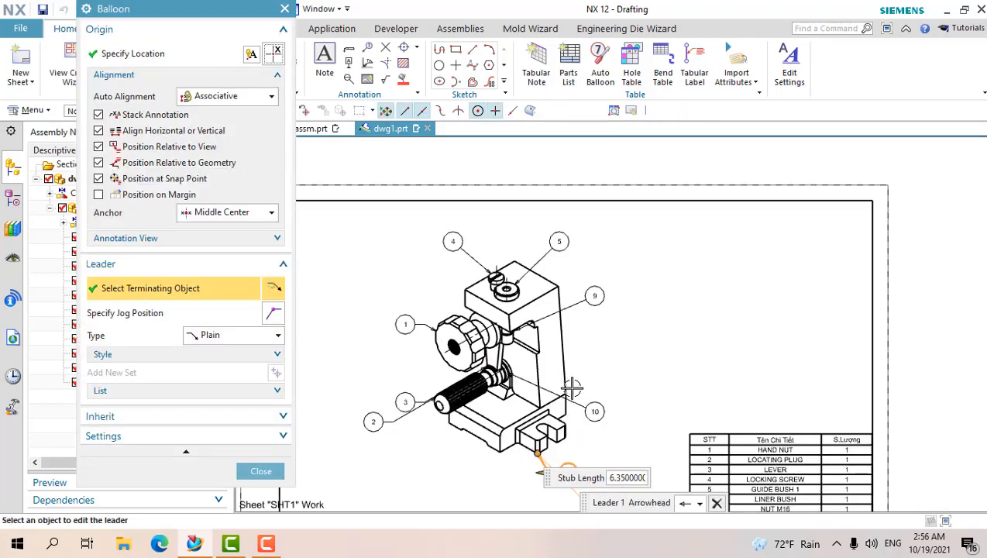
{"action": "scroll", "coordinate": [584, 454], "scroll_direction": "up", "scroll_amount": 2}
{"action": "left_click", "coordinate": [240, 335]}
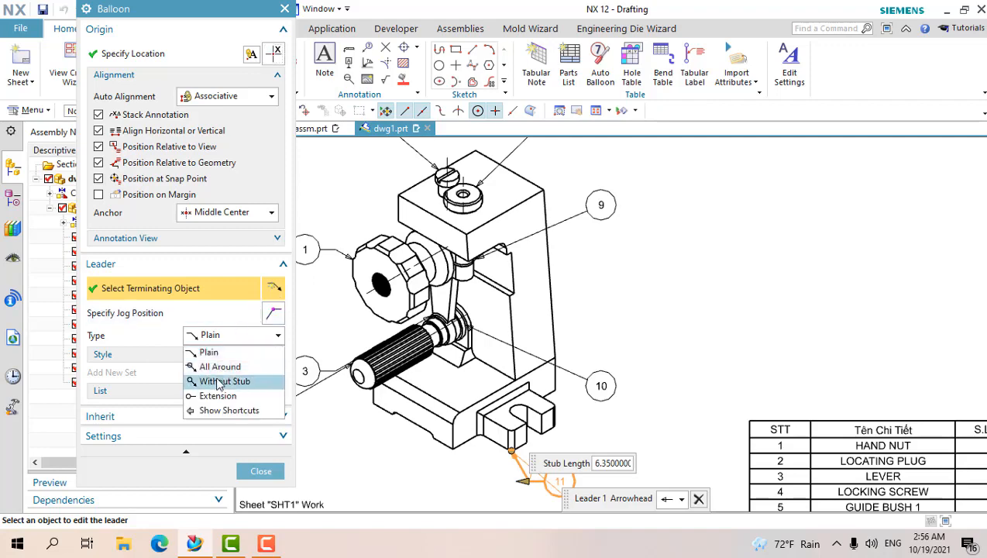
{"action": "left_click", "coordinate": [220, 382]}
{"action": "scroll", "coordinate": [671, 304], "scroll_direction": "down", "scroll_amount": 3}
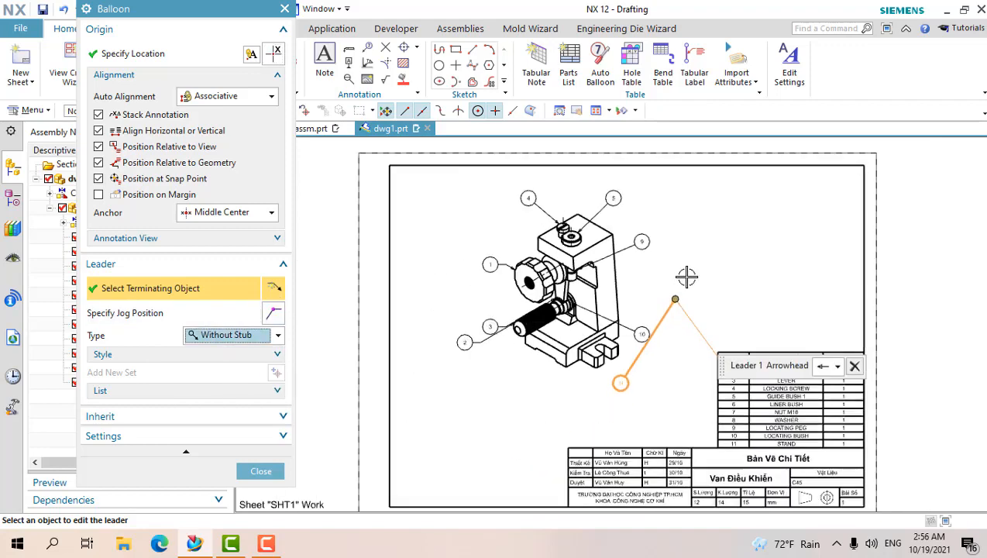
{"action": "scroll", "coordinate": [681, 280], "scroll_direction": "up", "scroll_amount": 3}
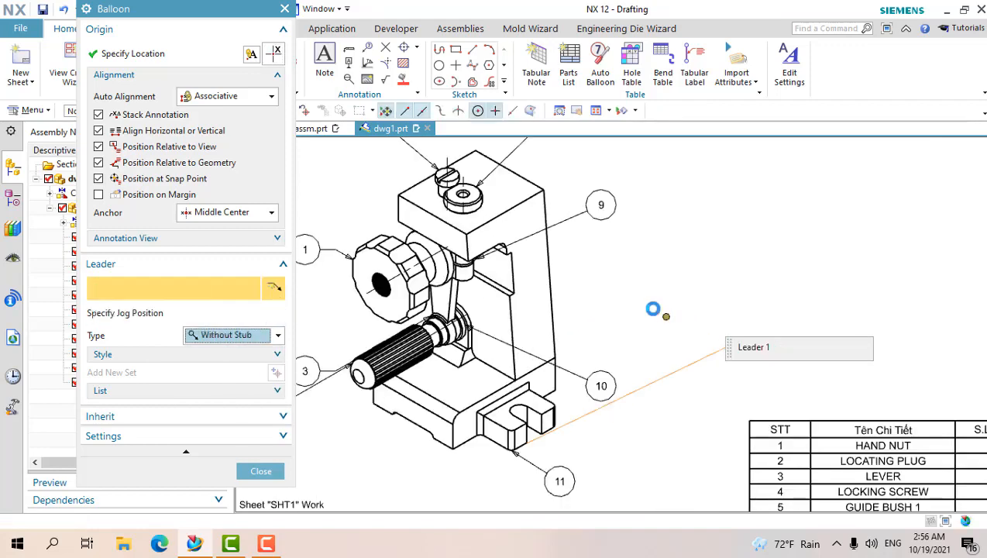
{"action": "scroll", "coordinate": [635, 279], "scroll_direction": "down", "scroll_amount": 2}
{"action": "scroll", "coordinate": [660, 241], "scroll_direction": "up", "scroll_amount": 1}
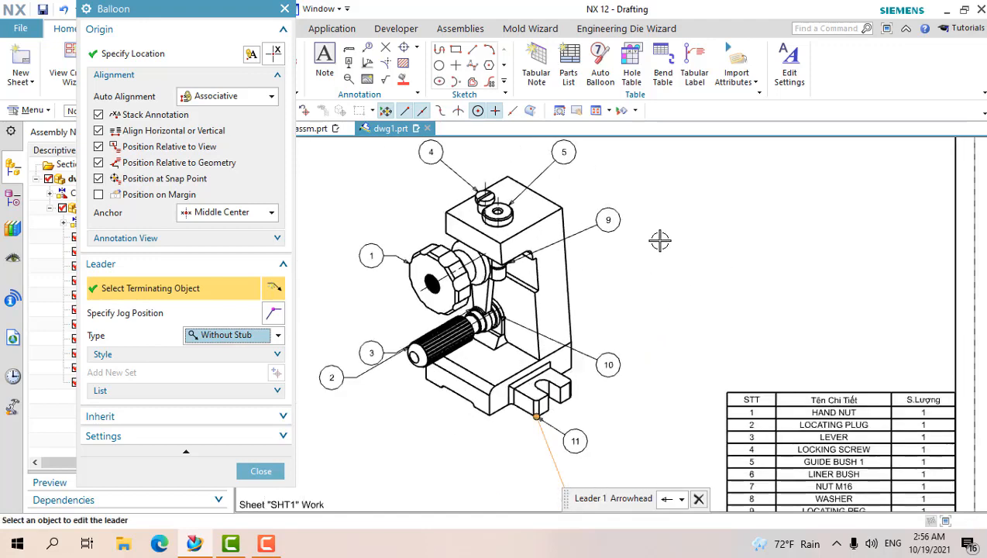
{"action": "key", "text": "Escape"}
{"action": "scroll", "coordinate": [593, 388], "scroll_direction": "up", "scroll_amount": 1}
{"action": "middle_click_drag", "start_coordinate": [634, 381], "coordinate": [726, 344]}
{"action": "scroll", "coordinate": [570, 369], "scroll_direction": "down", "scroll_amount": 2}
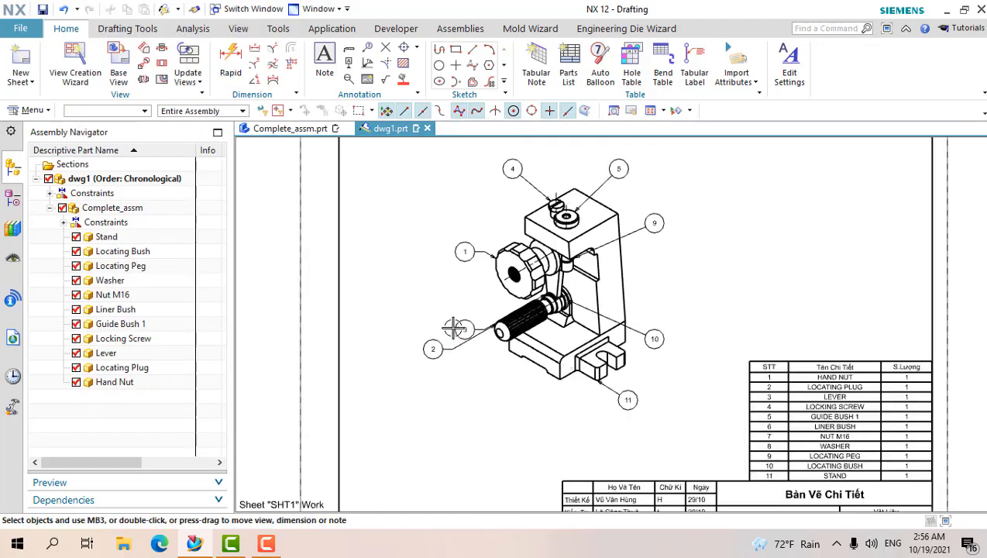
Move balloons 3, 2, 1 and 4 farther out to form a rough column left of the isometric view.
{"action": "left_click_drag", "start_coordinate": [433, 302], "coordinate": [432, 302]}
{"action": "left_click_drag", "start_coordinate": [433, 348], "coordinate": [425, 348]}
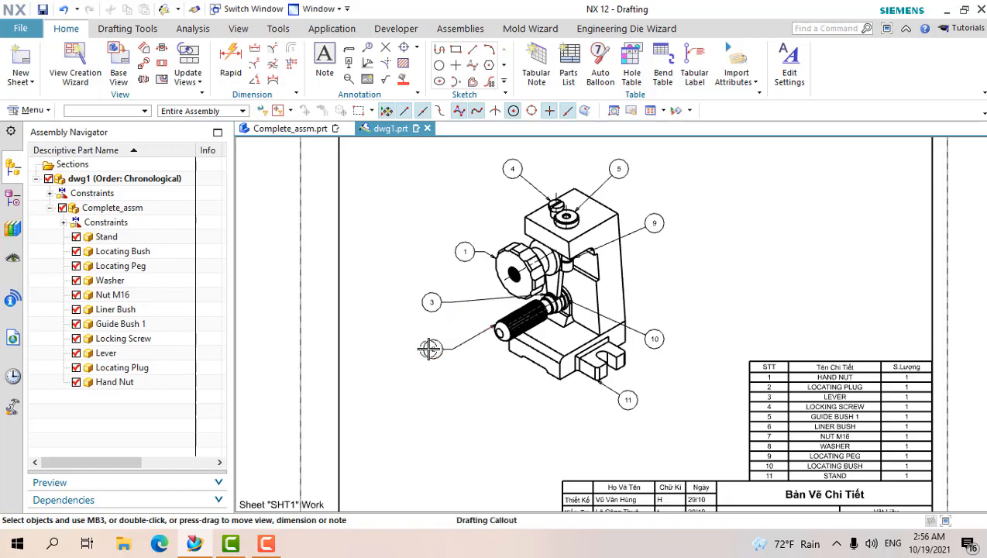
{"action": "left_click_drag", "start_coordinate": [462, 253], "coordinate": [430, 249]}
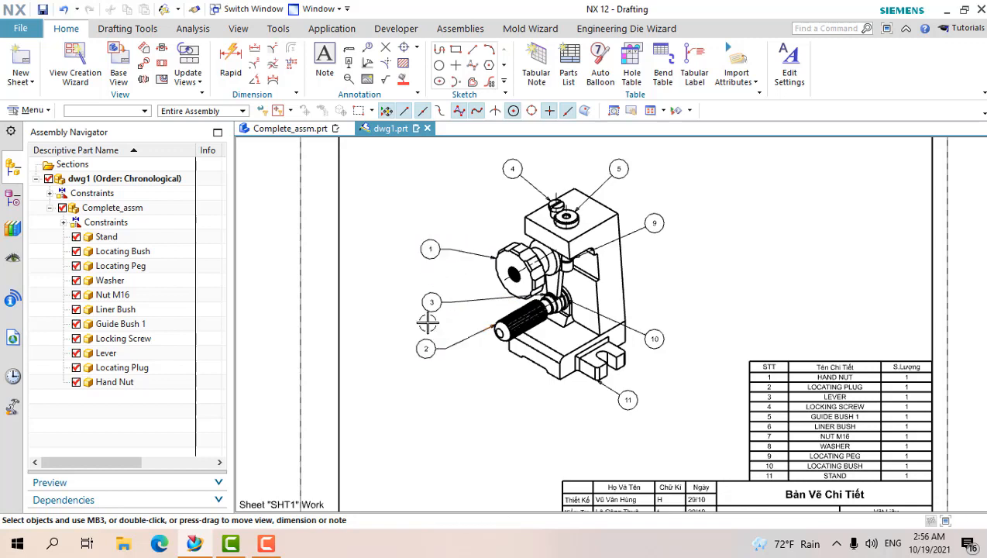
{"action": "left_click_drag", "start_coordinate": [430, 355], "coordinate": [440, 355]}
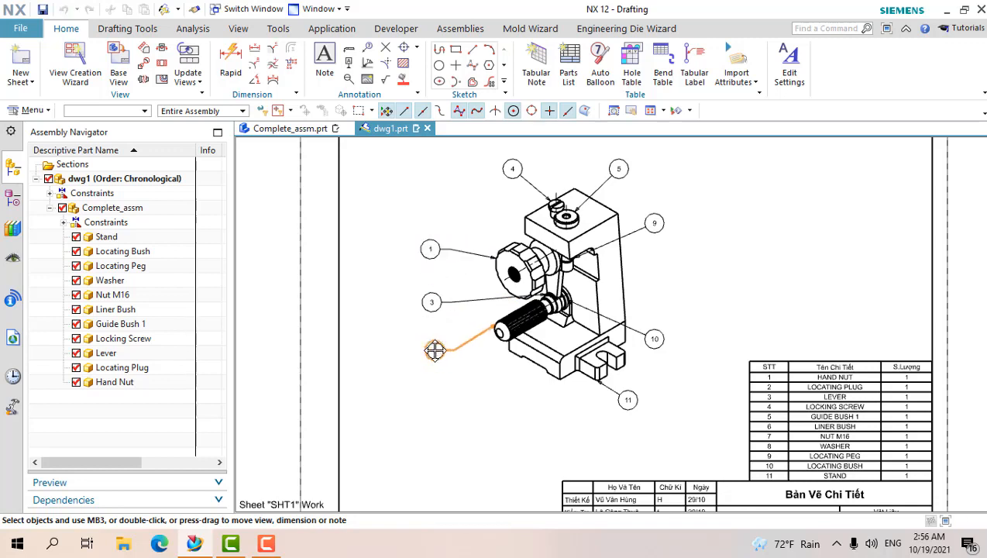
{"action": "left_click_drag", "start_coordinate": [504, 170], "coordinate": [439, 161]}
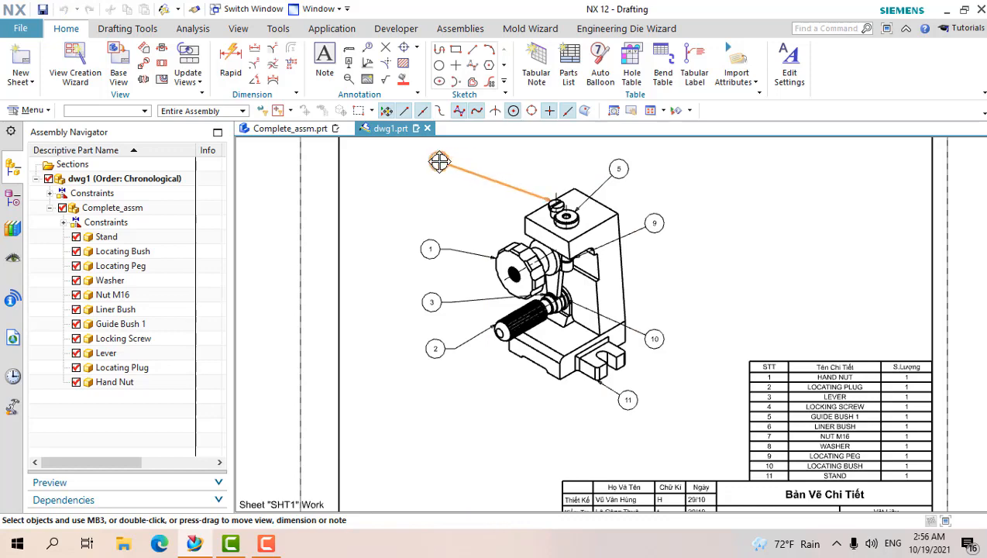
{"action": "double_click", "coordinate": [439, 161]}
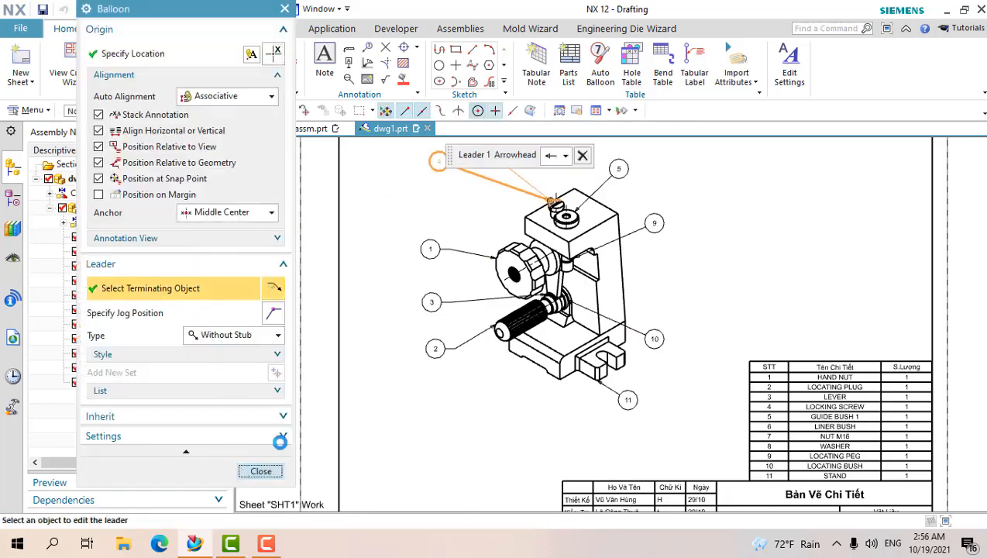
{"action": "left_click", "coordinate": [255, 471]}
Raise balloon 1, the hand nut's callout, slightly and set its leader type to Without Stub.
{"action": "left_click_drag", "start_coordinate": [433, 247], "coordinate": [441, 231]}
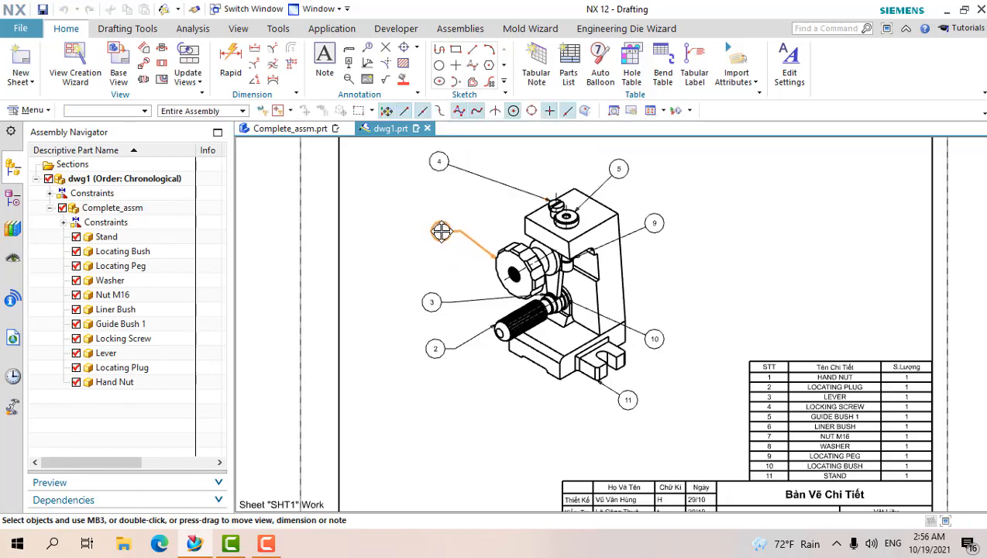
{"action": "double_click", "coordinate": [439, 230]}
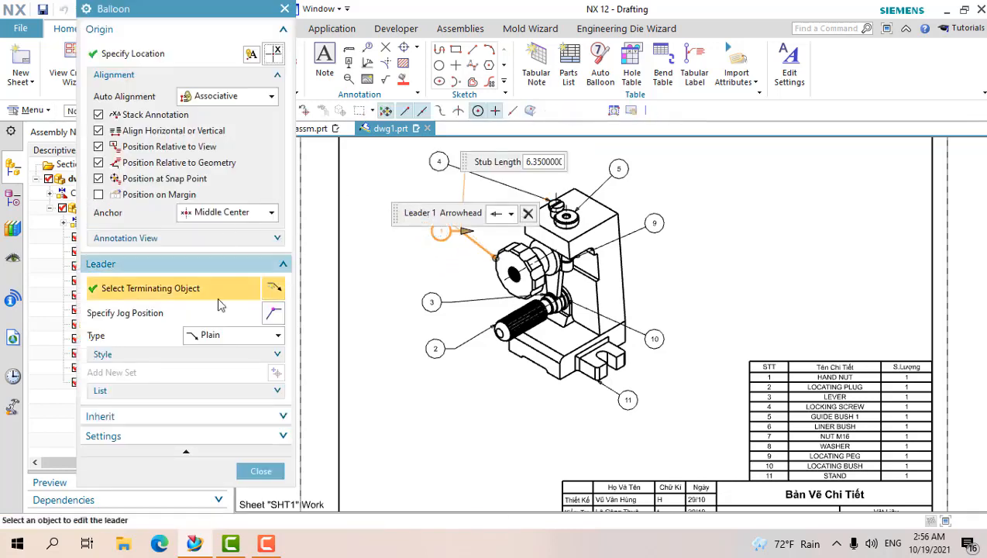
{"action": "left_click", "coordinate": [213, 335]}
{"action": "left_click", "coordinate": [207, 381]}
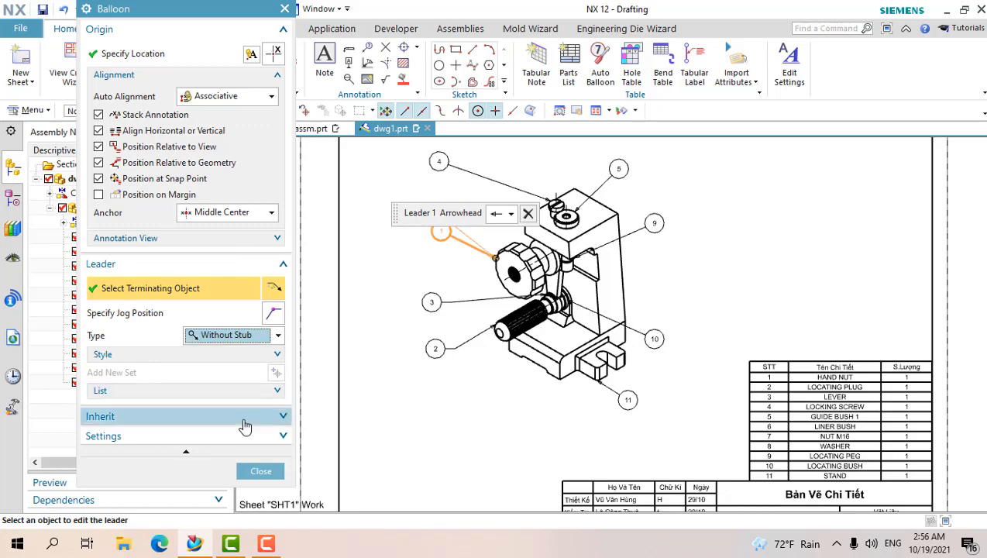
{"action": "left_click", "coordinate": [260, 469]}
Nudge balloon 3, the lever's callout, slightly upward and set its leader type to Without Stub.
{"action": "left_click_drag", "start_coordinate": [432, 300], "coordinate": [439, 295]}
{"action": "double_click", "coordinate": [434, 295]}
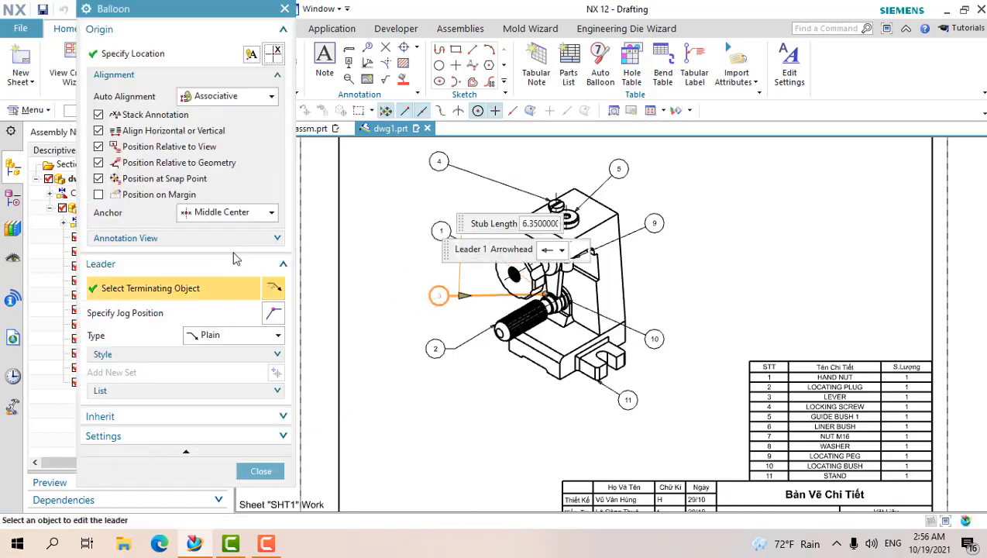
{"action": "left_click", "coordinate": [225, 335]}
{"action": "left_click", "coordinate": [207, 379]}
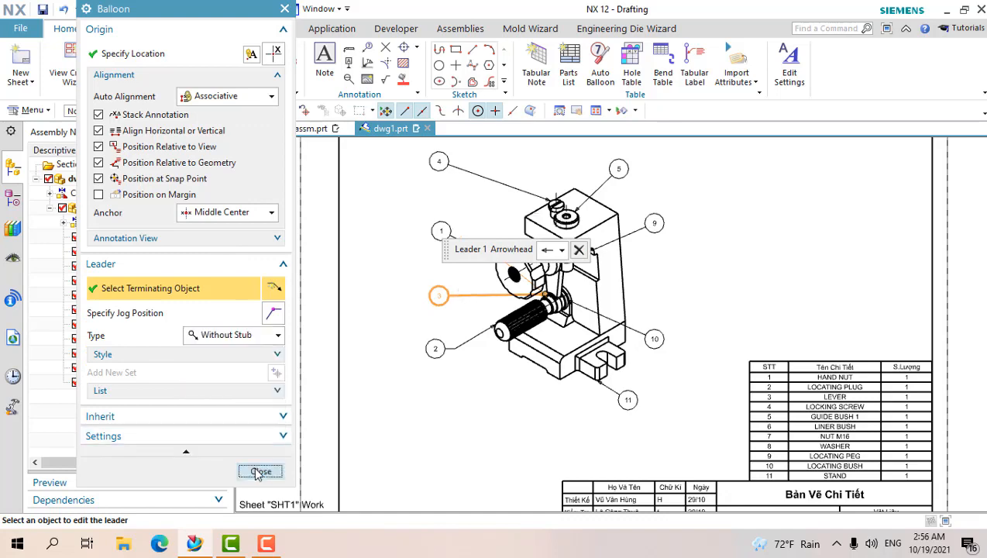
{"action": "left_click", "coordinate": [259, 471]}
Set the leader type of balloon 2, the locating plug's callout, to Without Stub.
{"action": "double_click", "coordinate": [433, 349]}
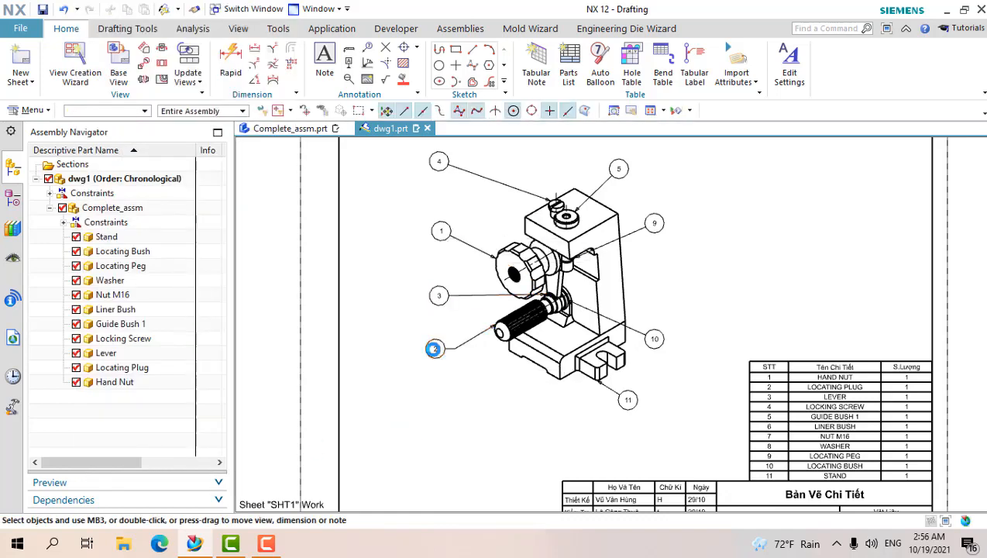
{"action": "left_click", "coordinate": [208, 335]}
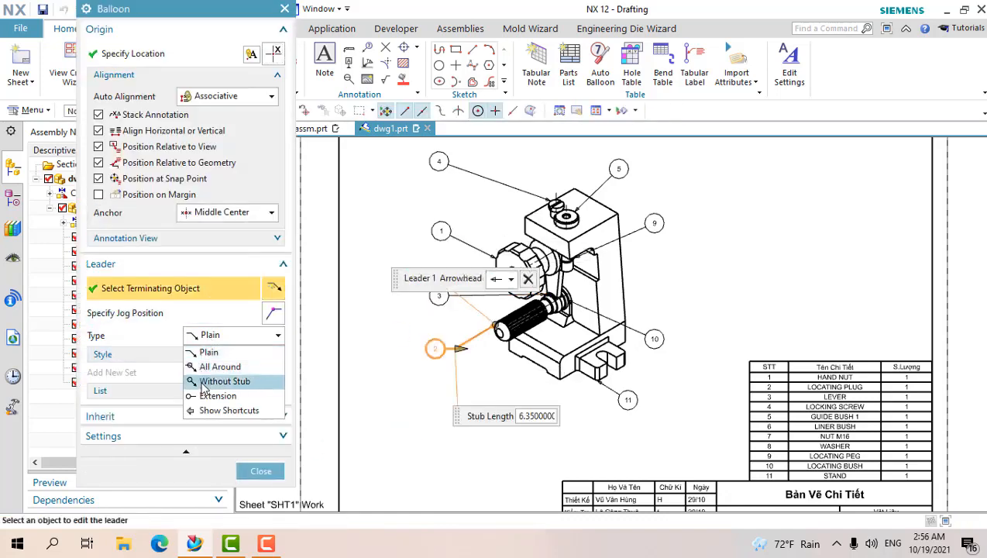
{"action": "left_click", "coordinate": [223, 380]}
{"action": "left_click", "coordinate": [261, 471]}
{"action": "left_click", "coordinate": [477, 418]}
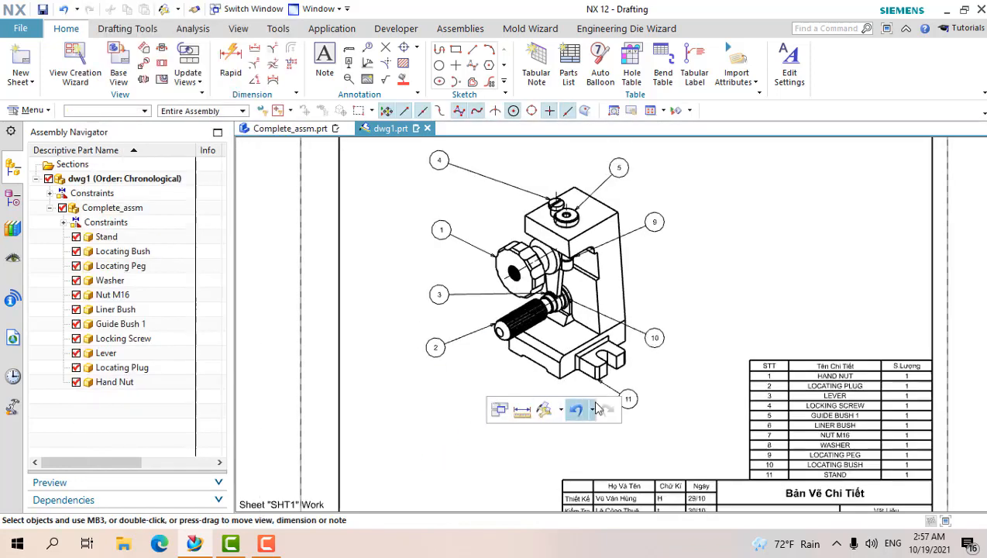
Move balloons 11, 10, 9 and 5 outward into a roughly vertical column right of the isometric view.
{"action": "scroll", "coordinate": [489, 371], "scroll_direction": "down", "scroll_amount": 3}
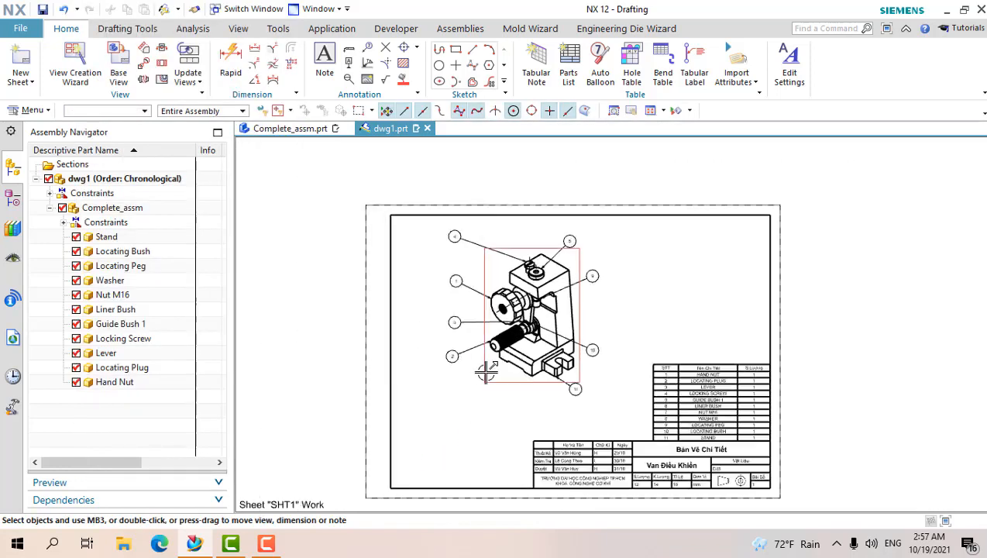
{"action": "scroll", "coordinate": [489, 370], "scroll_direction": "up", "scroll_amount": 3}
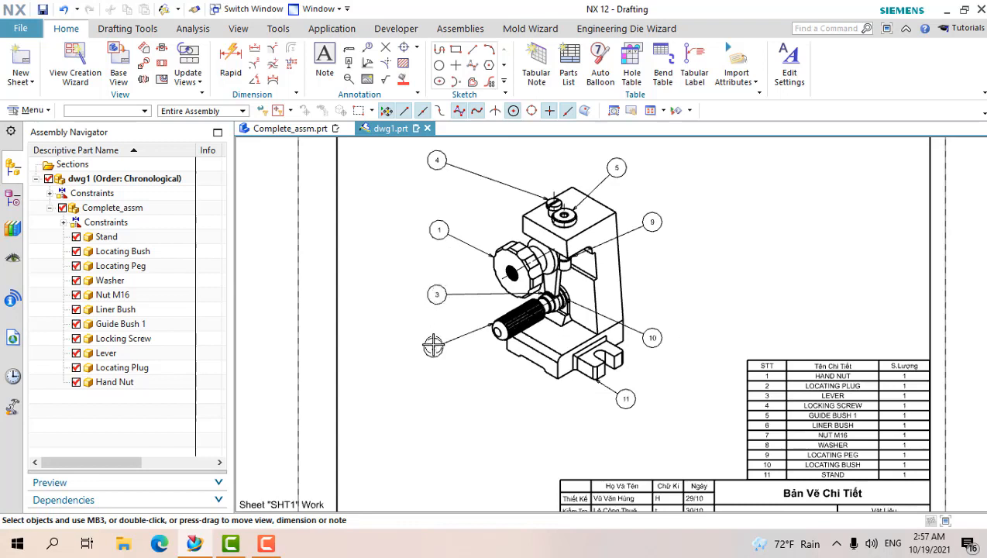
{"action": "left_click", "coordinate": [434, 347]}
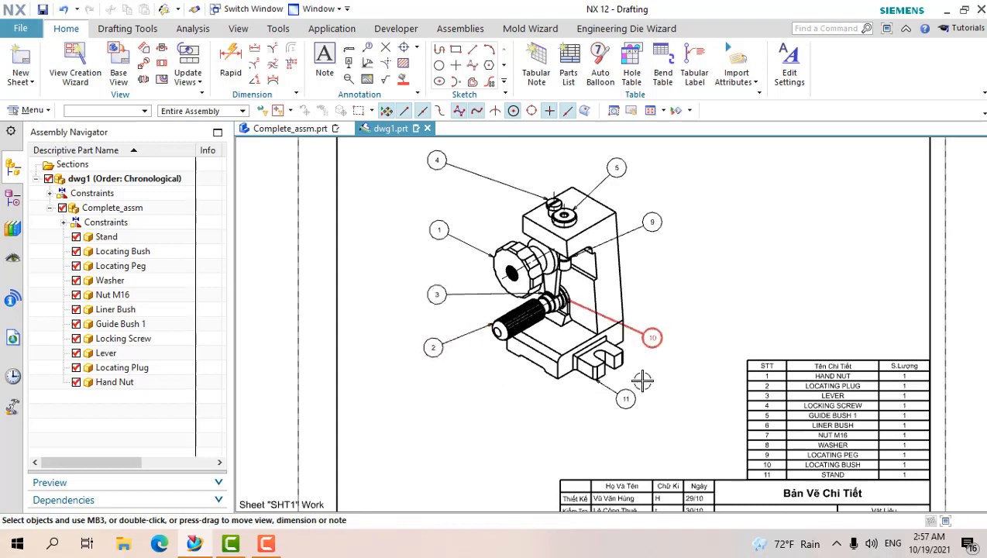
{"action": "left_click", "coordinate": [669, 391]}
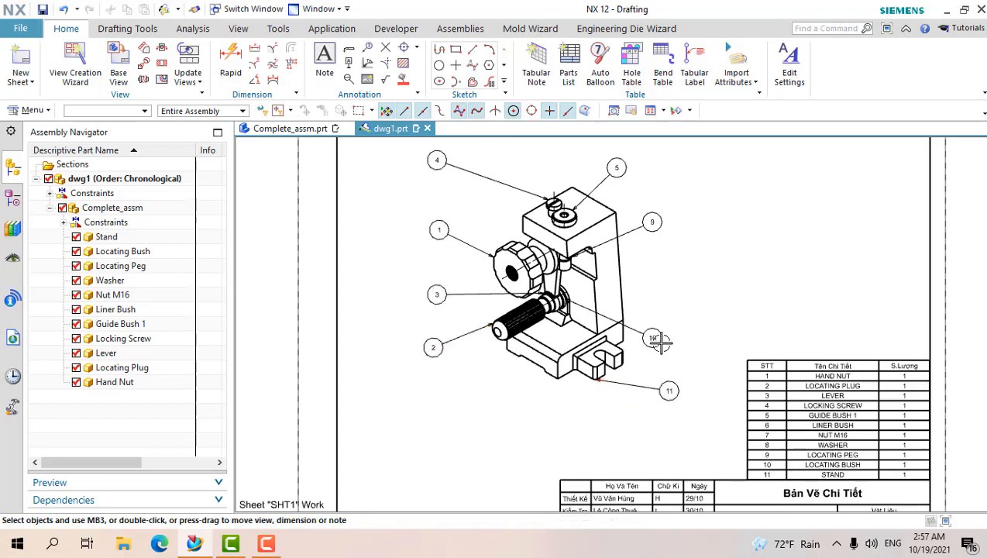
{"action": "left_click", "coordinate": [674, 310]}
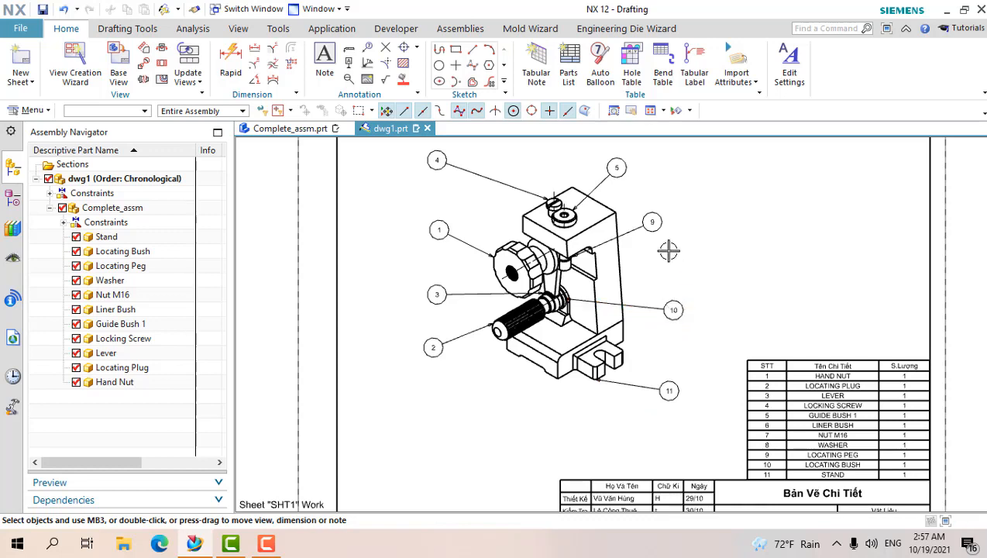
{"action": "left_click", "coordinate": [672, 217]}
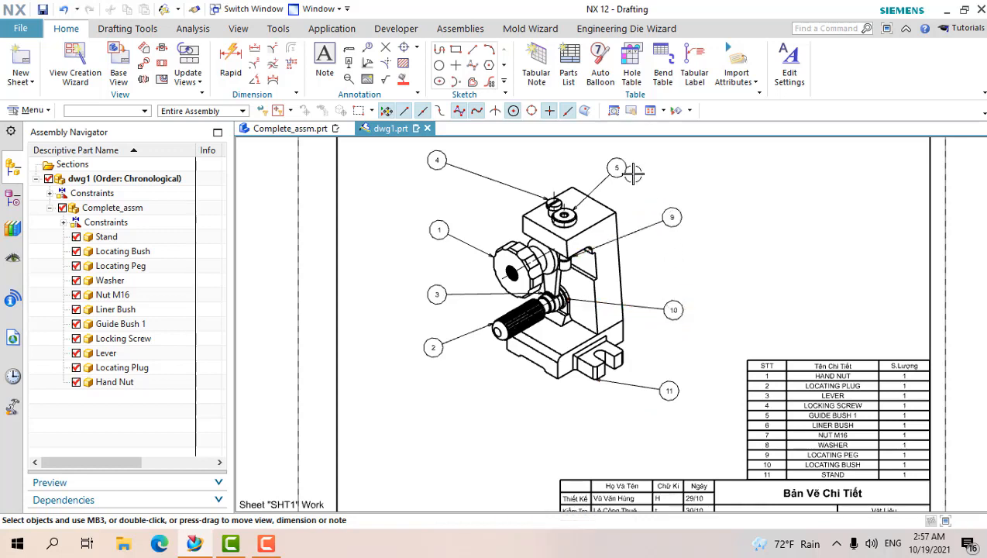
{"action": "left_click_drag", "start_coordinate": [617, 166], "coordinate": [667, 158]}
Examine the balloon arrangement around the isometric view and the parts list above the title block.
{"action": "scroll", "coordinate": [682, 379], "scroll_direction": "down", "scroll_amount": 2}
{"action": "scroll", "coordinate": [687, 395], "scroll_direction": "up", "scroll_amount": 2}
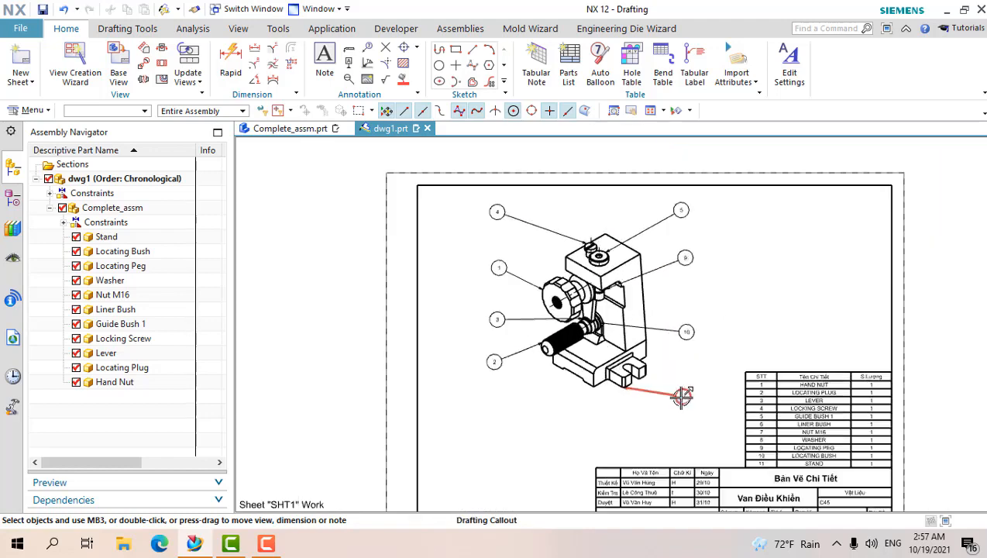
{"action": "scroll", "coordinate": [687, 399], "scroll_direction": "down", "scroll_amount": 3}
{"action": "scroll", "coordinate": [690, 418], "scroll_direction": "up", "scroll_amount": 2}
{"action": "scroll", "coordinate": [690, 422], "scroll_direction": "down", "scroll_amount": 2}
{"action": "scroll", "coordinate": [643, 282], "scroll_direction": "up", "scroll_amount": 2}
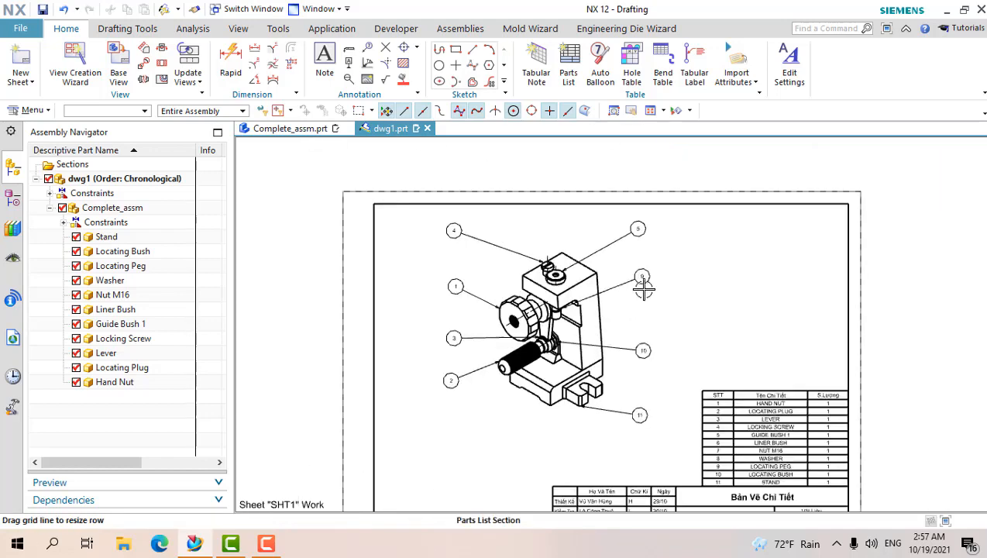
{"action": "scroll", "coordinate": [639, 287], "scroll_direction": "down", "scroll_amount": 1}
{"action": "scroll", "coordinate": [709, 372], "scroll_direction": "up", "scroll_amount": 1}
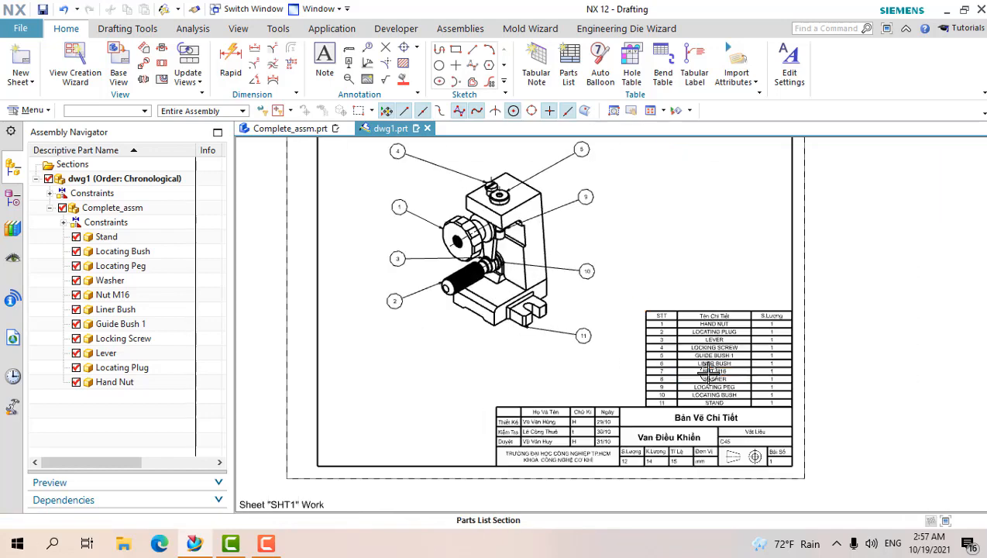
Try Triangle Pointed Down, Square and Divided Square as the callout symbol in the parts list settings.
{"action": "double_click", "coordinate": [646, 307]}
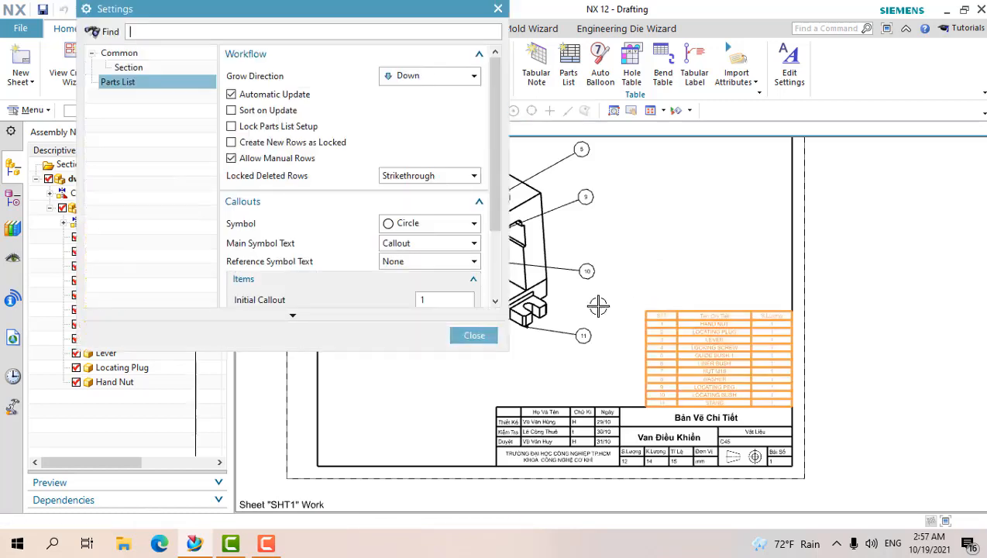
{"action": "left_click", "coordinate": [407, 224]}
{"action": "left_click", "coordinate": [423, 284]}
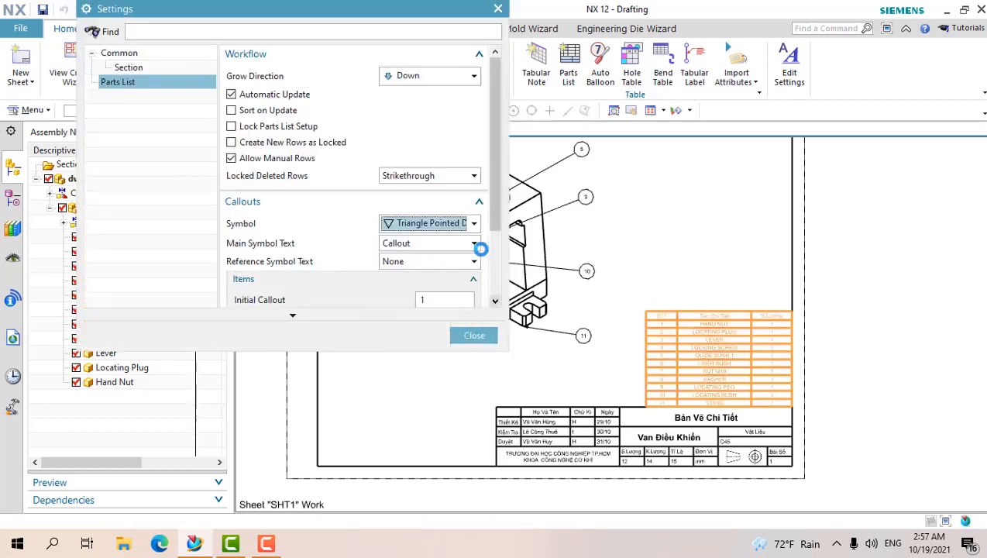
{"action": "scroll", "coordinate": [585, 195], "scroll_direction": "up", "scroll_amount": 3}
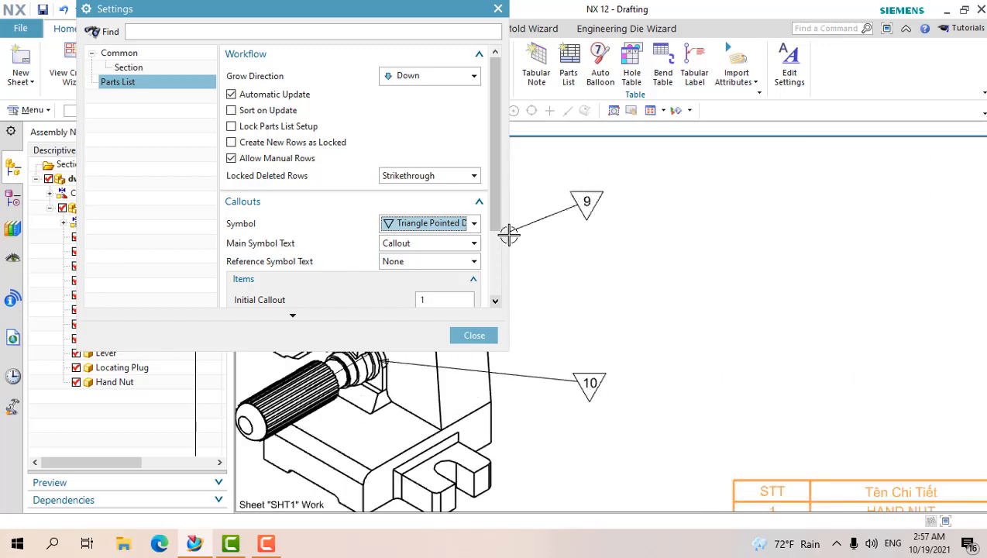
{"action": "left_click", "coordinate": [425, 226]}
{"action": "left_click", "coordinate": [403, 311]}
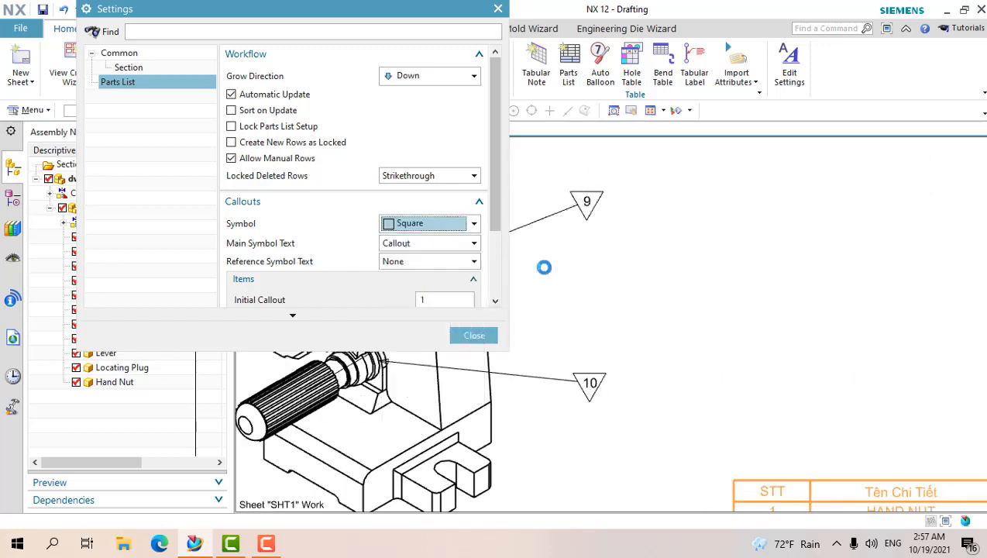
{"action": "left_click", "coordinate": [418, 230]}
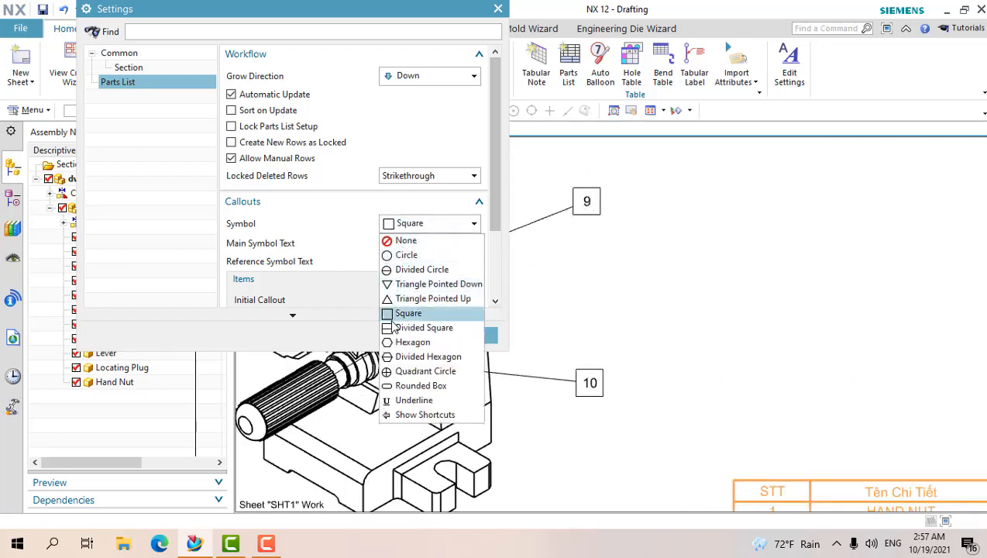
{"action": "left_click", "coordinate": [415, 327]}
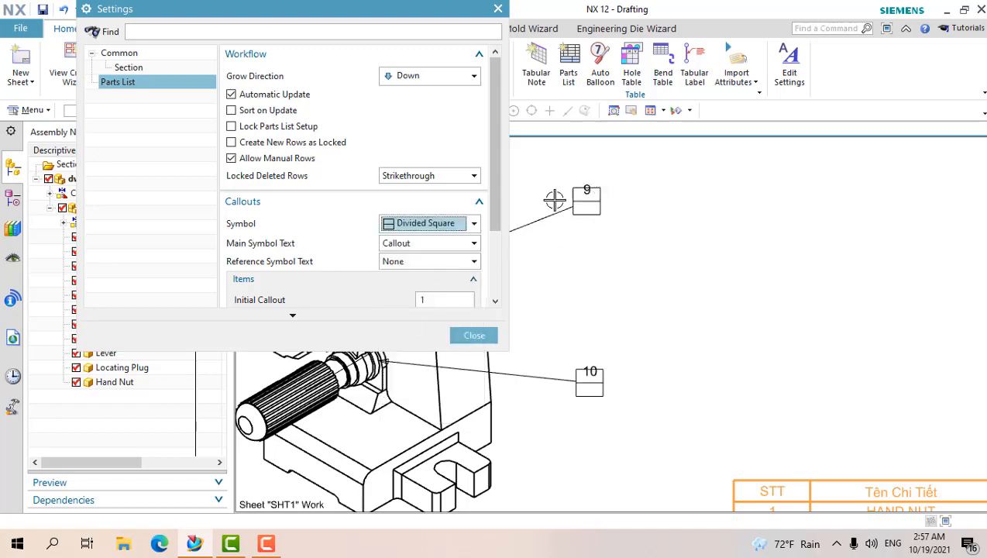
Try the Hexagon callout symbol for the parts list and restore the Circle symbol.
{"action": "left_click", "coordinate": [416, 229]}
{"action": "left_click", "coordinate": [401, 342]}
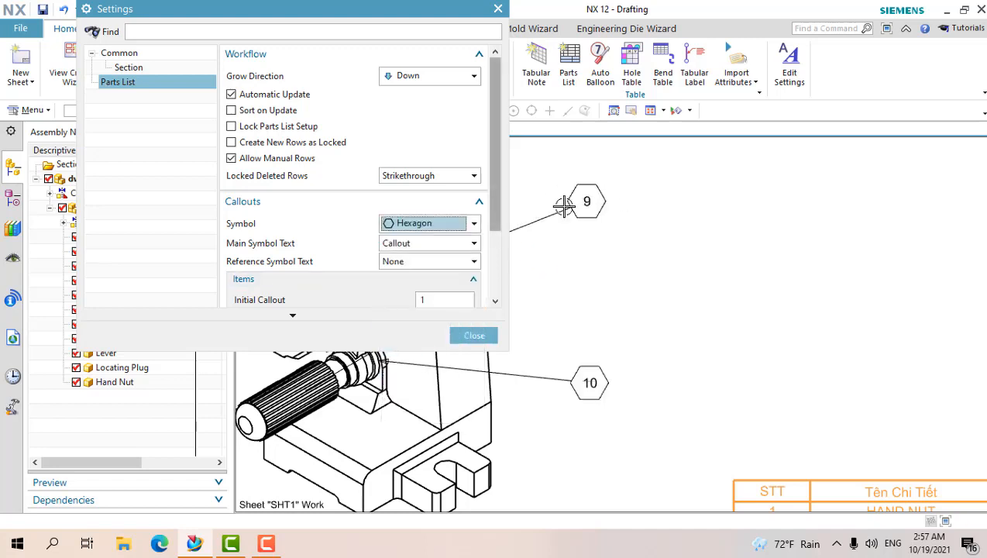
{"action": "left_click", "coordinate": [425, 225]}
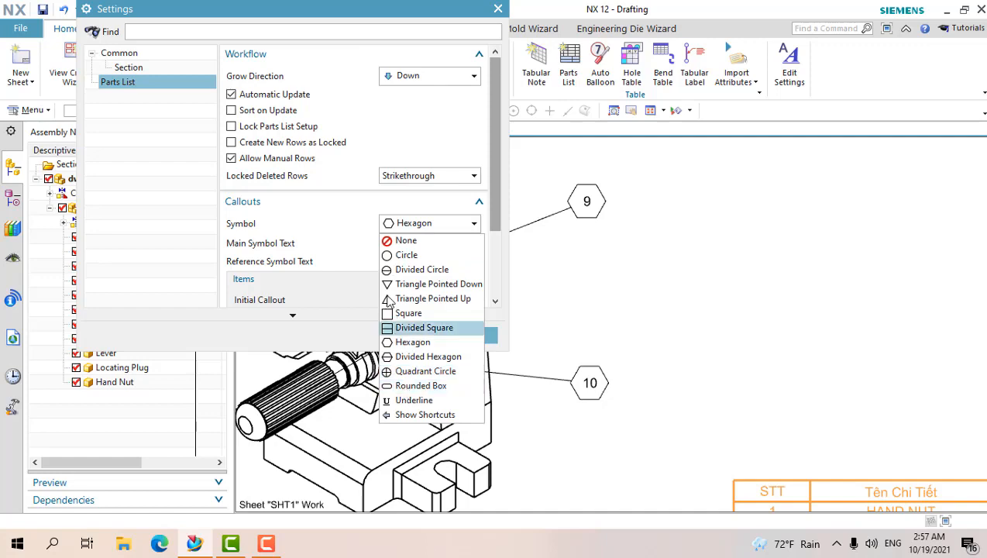
{"action": "left_click", "coordinate": [406, 256]}
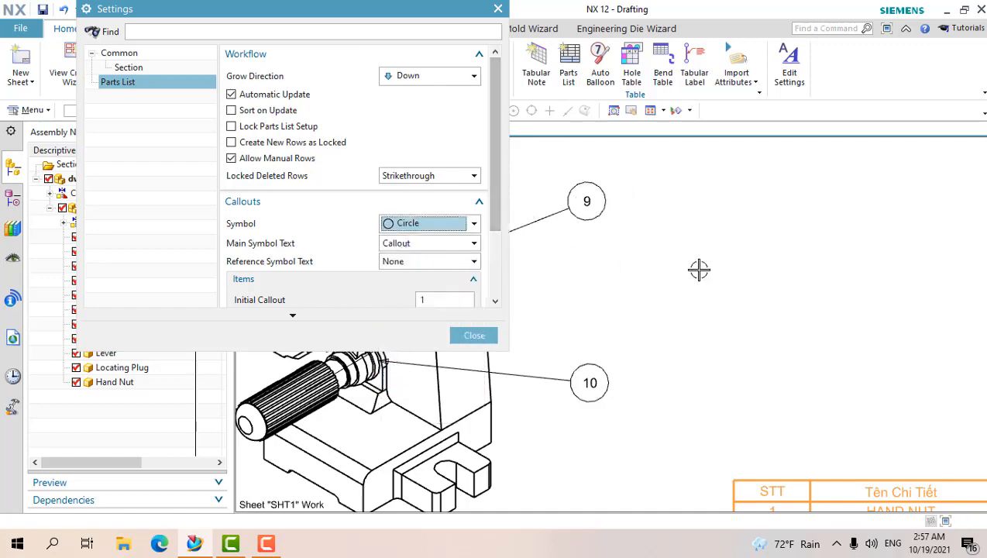
Try Part Name and Callout and Quantity as the balloons' main symbol text in the parts list settings.
{"action": "scroll", "coordinate": [730, 271], "scroll_direction": "down", "scroll_amount": 3}
{"action": "scroll", "coordinate": [664, 176], "scroll_direction": "up", "scroll_amount": 3}
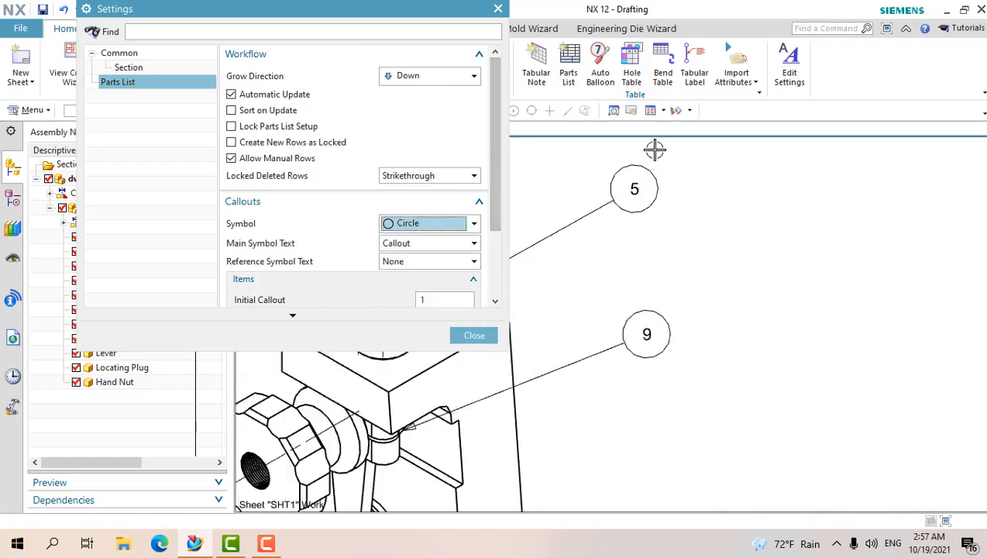
{"action": "left_click", "coordinate": [431, 243]}
{"action": "left_click", "coordinate": [396, 283]}
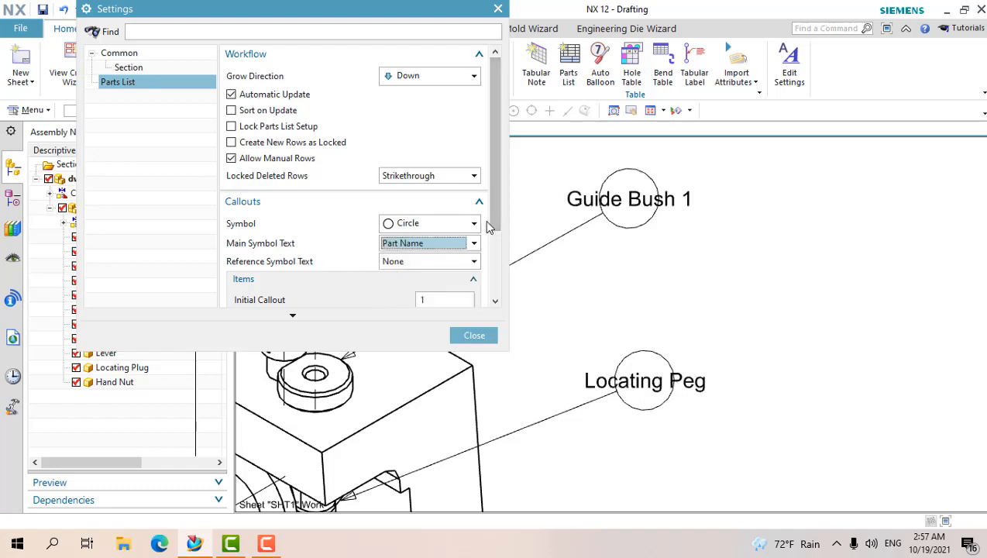
{"action": "left_click", "coordinate": [430, 242]}
{"action": "left_click", "coordinate": [411, 296]}
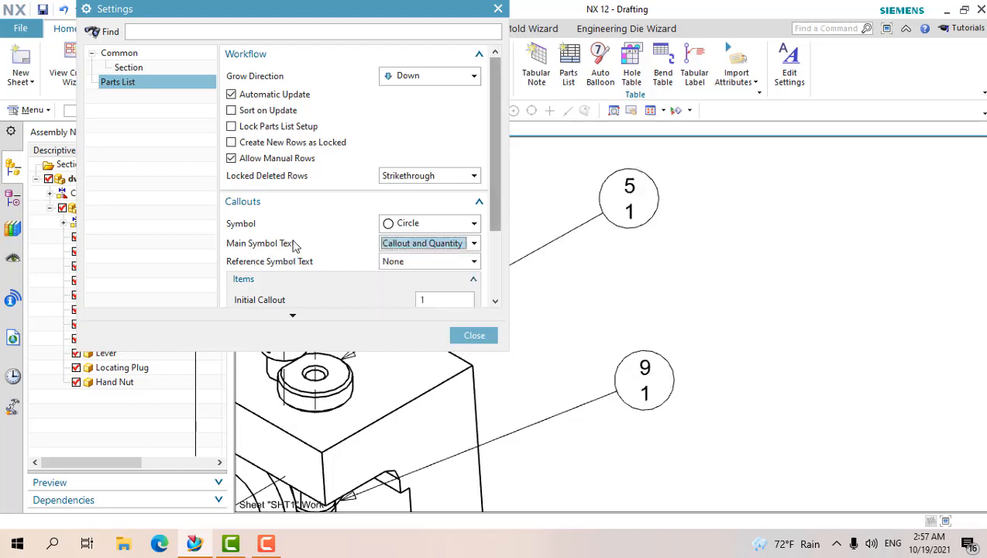
Try Custom and None as the main symbol text, and restore Callout.
{"action": "left_click", "coordinate": [422, 245]}
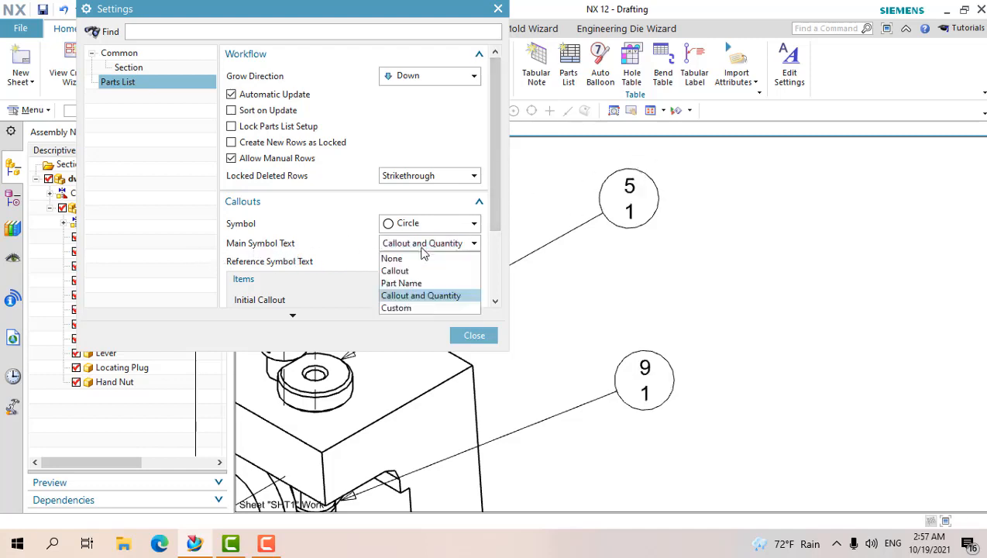
{"action": "left_click", "coordinate": [417, 307]}
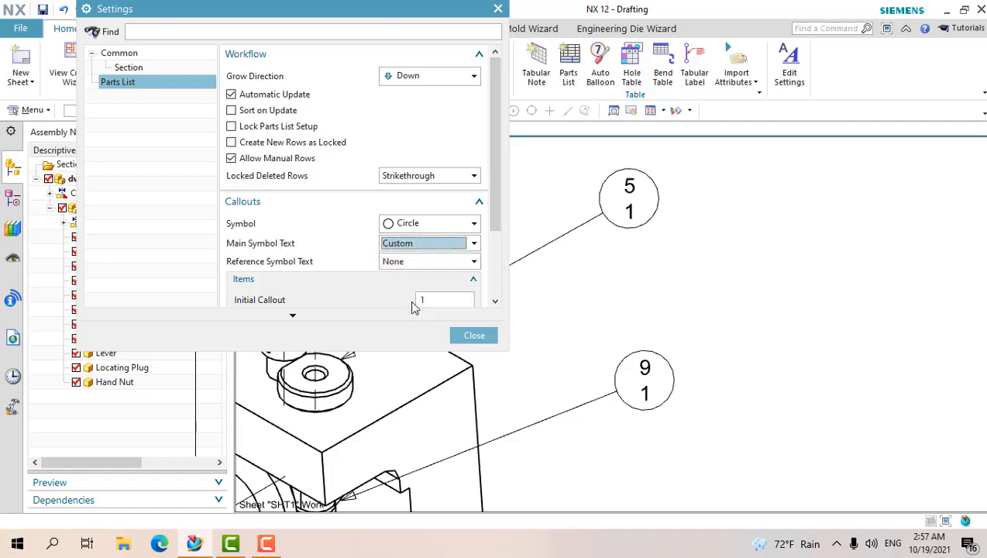
{"action": "left_click", "coordinate": [412, 246]}
{"action": "left_click", "coordinate": [395, 259]}
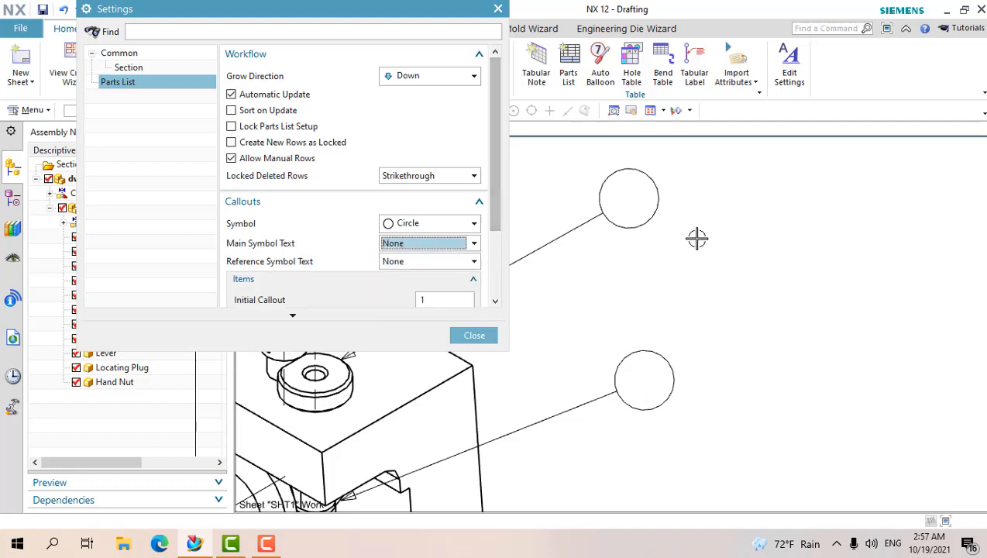
{"action": "left_click", "coordinate": [424, 247]}
{"action": "left_click", "coordinate": [411, 271]}
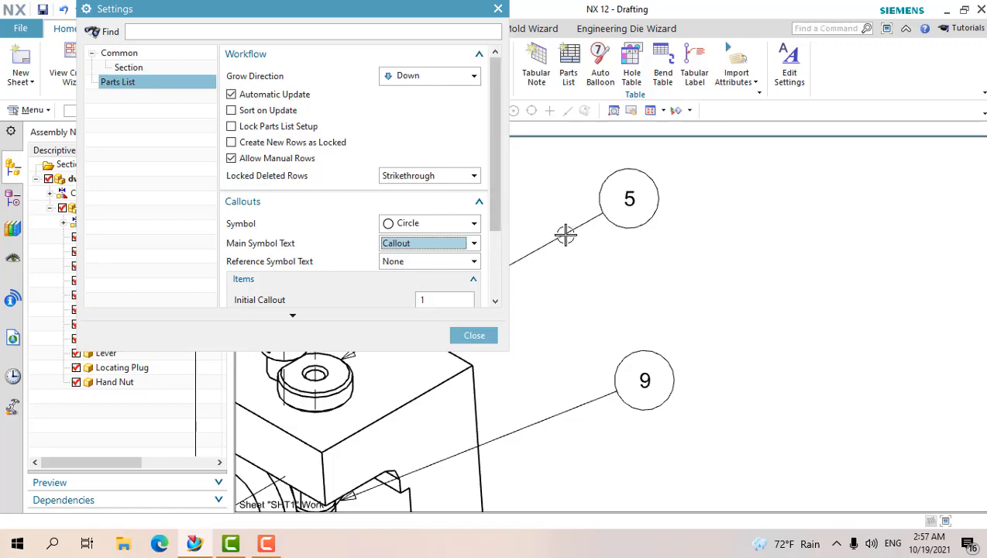
Keep None as the reference symbol text and close the parts list settings.
{"action": "scroll", "coordinate": [571, 260], "scroll_direction": "down", "scroll_amount": 5}
{"action": "mouse_move", "coordinate": [667, 310]}
{"action": "middle_mouse_down", "text": "shift"}
{"action": "mouse_move", "coordinate": [774, 299]}
{"action": "mouse_move", "coordinate": [785, 344]}
{"action": "mouse_move", "coordinate": [818, 298]}
{"action": "mouse_move", "coordinate": [739, 306]}
{"action": "mouse_move", "coordinate": [613, 269]}
{"action": "middle_mouse_up", "text": "shift"}
{"action": "scroll", "coordinate": [431, 191], "scroll_direction": "down", "scroll_amount": 3}
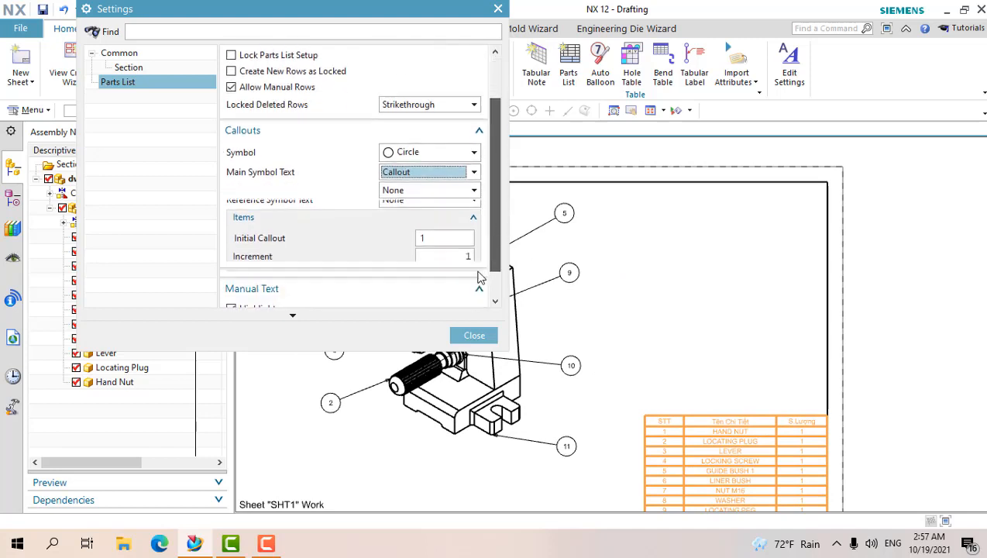
{"action": "left_click", "coordinate": [431, 180]}
{"action": "left_click", "coordinate": [429, 186]}
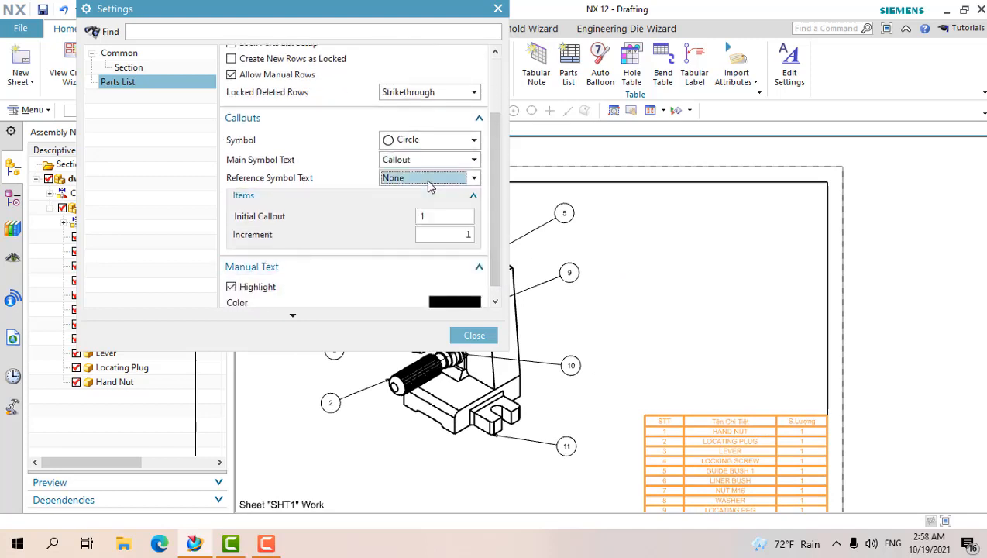
{"action": "scroll", "coordinate": [488, 280], "scroll_direction": "down", "scroll_amount": 1}
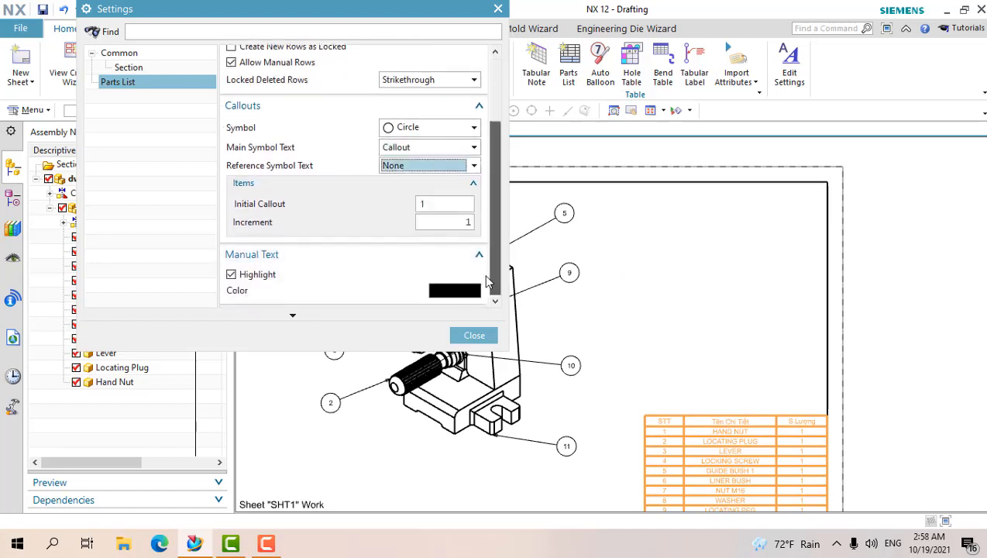
{"action": "left_click", "coordinate": [471, 334]}
Place a note reading "YÊU CẦU KĨ THUẬT :", "-Thép C45" and "-Sơn trắng" below the isometric view, beside the title block.
{"action": "scroll", "coordinate": [749, 298], "scroll_direction": "down", "scroll_amount": 2}
{"action": "scroll", "coordinate": [702, 289], "scroll_direction": "up", "scroll_amount": 3}
{"action": "scroll", "coordinate": [549, 345], "scroll_direction": "down", "scroll_amount": 2}
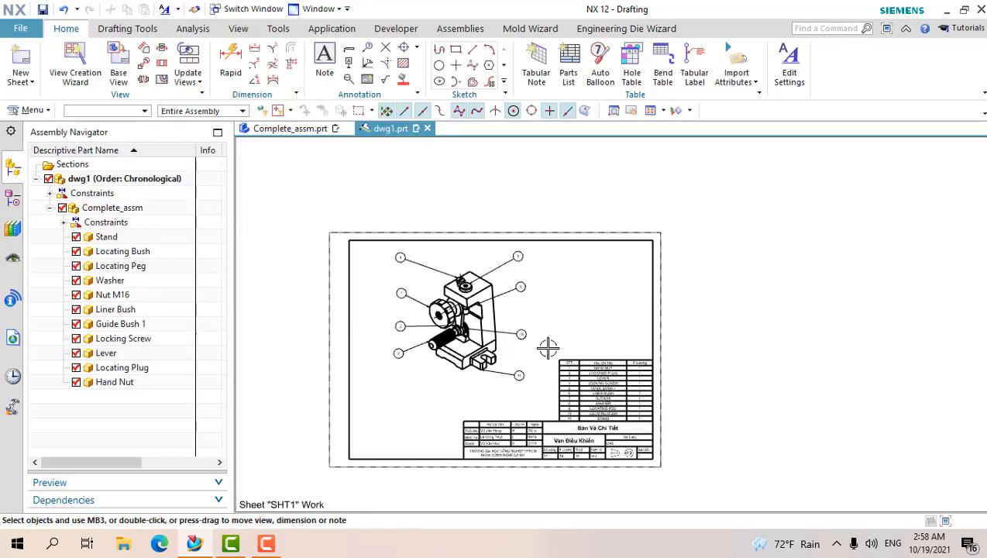
{"action": "scroll", "coordinate": [549, 346], "scroll_direction": "up", "scroll_amount": 2}
{"action": "scroll", "coordinate": [416, 403], "scroll_direction": "down", "scroll_amount": 2}
{"action": "scroll", "coordinate": [393, 337], "scroll_direction": "up", "scroll_amount": 2}
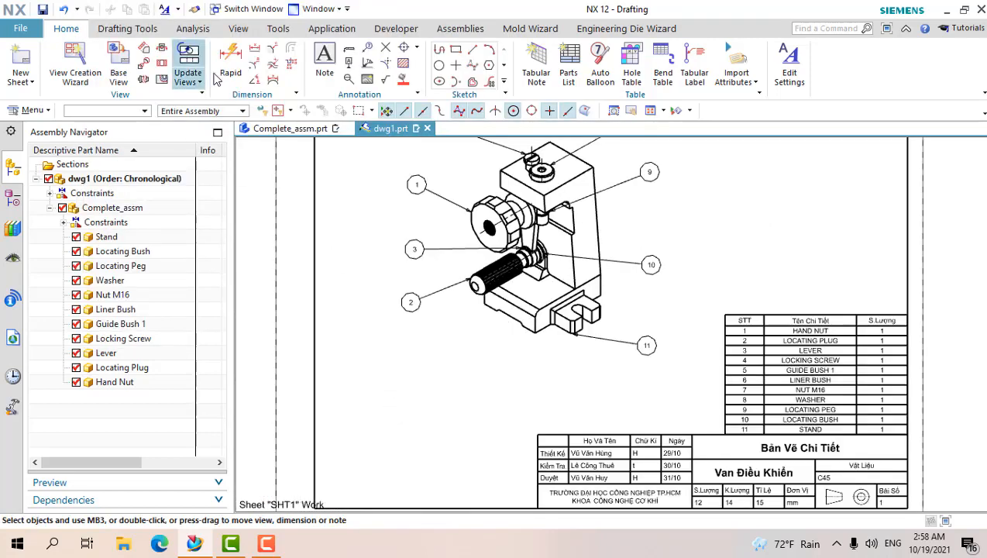
{"action": "left_click", "coordinate": [324, 70]}
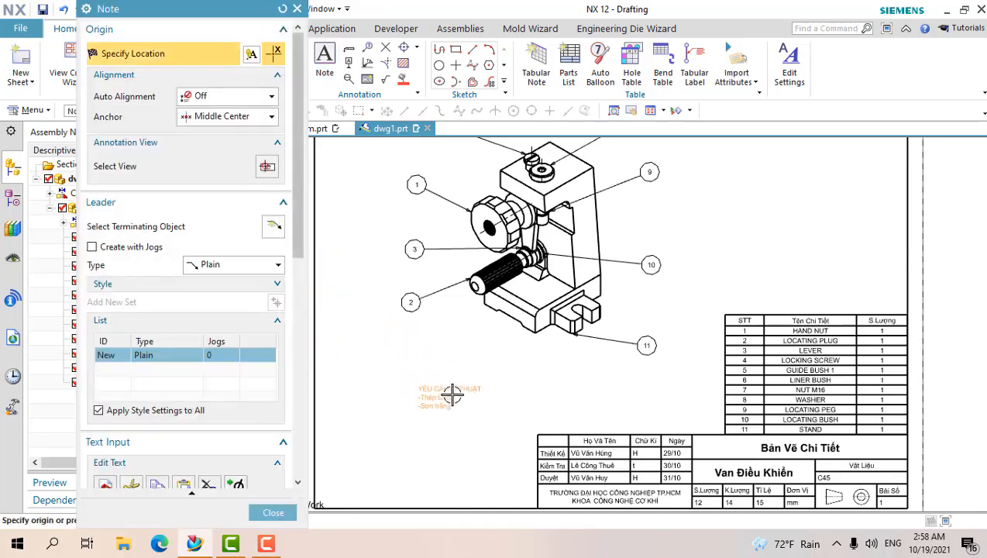
{"action": "left_click", "coordinate": [441, 370]}
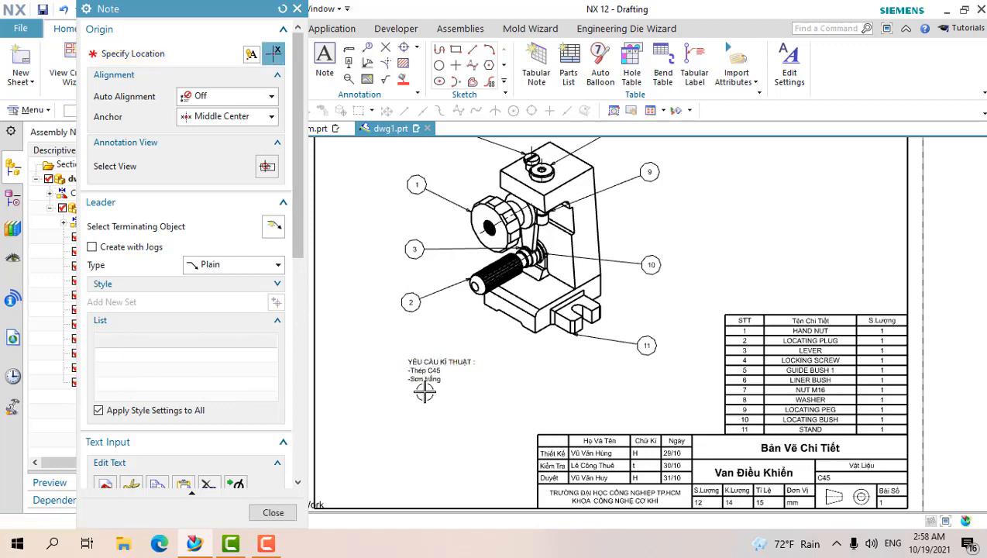
{"action": "scroll", "coordinate": [438, 384], "scroll_direction": "up", "scroll_amount": 2}
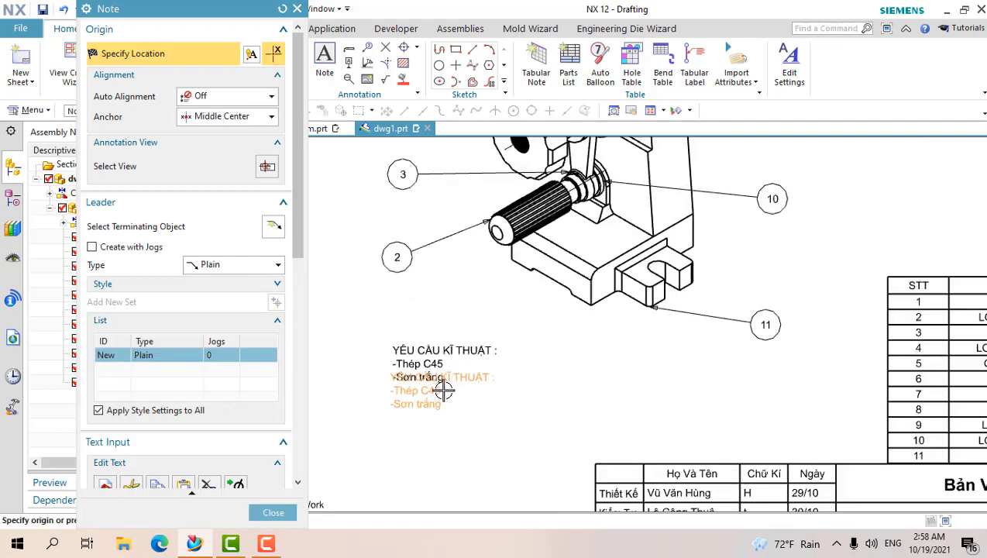
{"action": "key", "text": "Escape"}
{"action": "scroll", "coordinate": [435, 380], "scroll_direction": "down", "scroll_amount": 2}
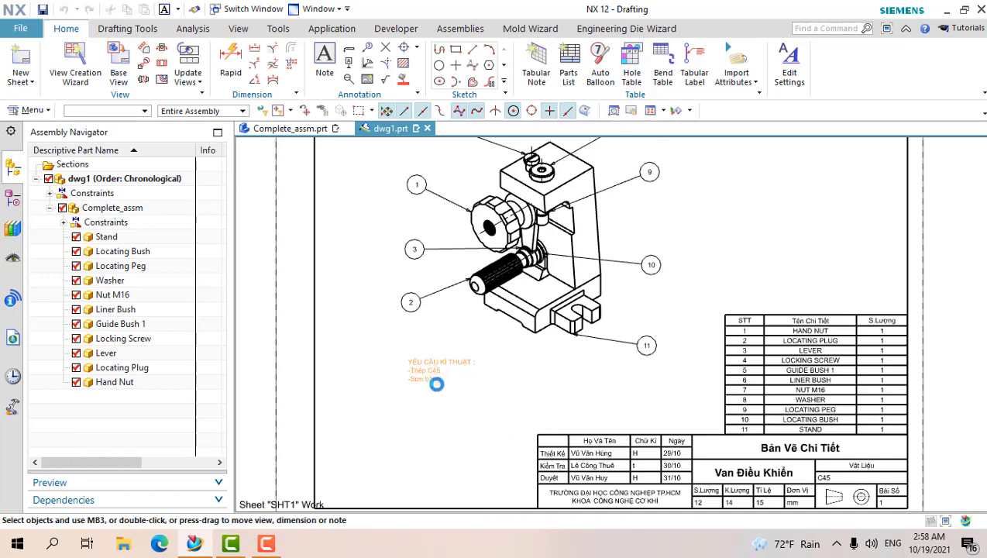
Edit the technical requirements note, adding "Lắp ráp hoàn thiện sản phẩm" after the heading "YÊU CẦU KĨ THUẬT :".
{"action": "double_click", "coordinate": [436, 382]}
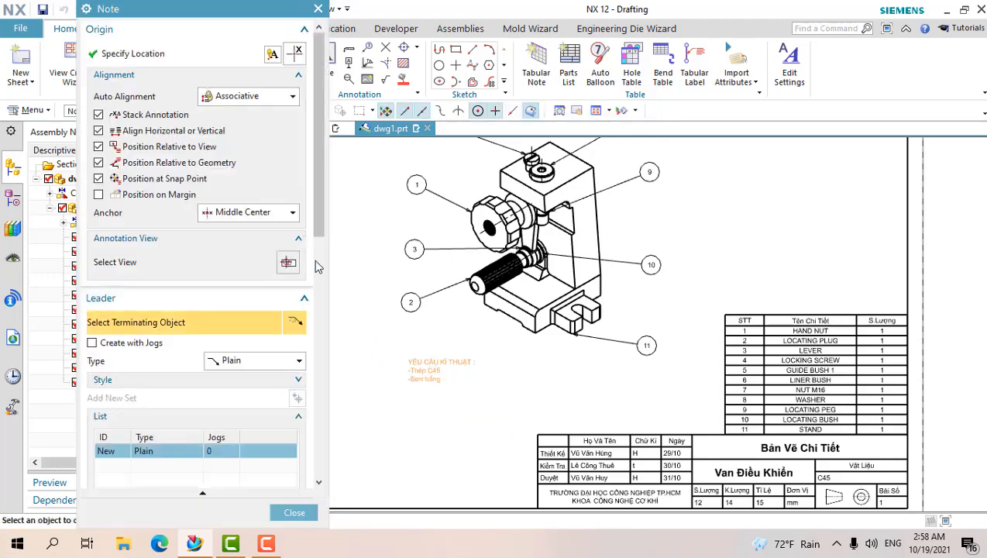
{"action": "left_click_drag", "start_coordinate": [319, 221], "coordinate": [318, 351]}
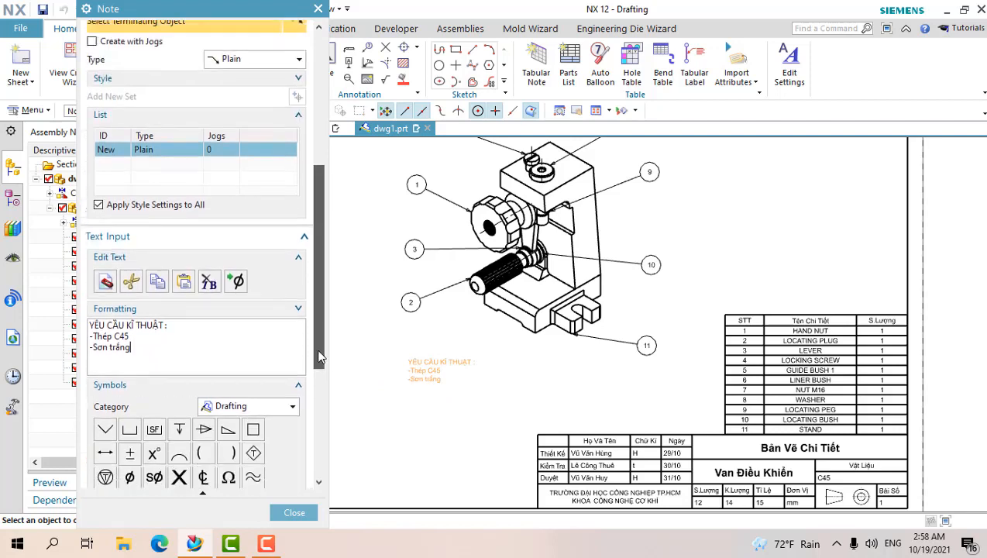
{"action": "left_click_drag", "start_coordinate": [133, 348], "coordinate": [93, 337]}
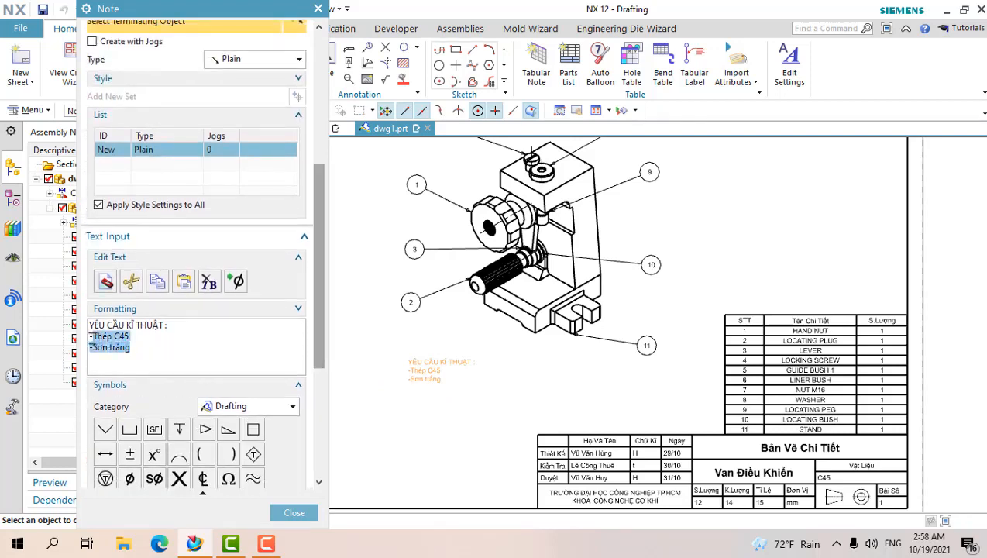
{"action": "left_click", "coordinate": [174, 329]}
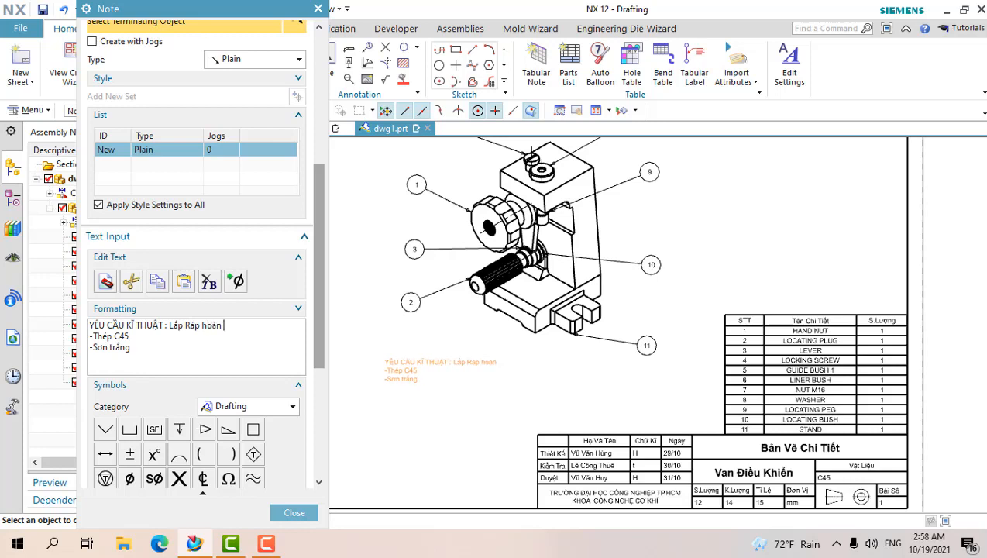
{"action": "key", "text": "BackSpace"}
{"action": "key", "text": "BackSpace"}
{"action": "key", "text": "BackSpace"}
{"action": "key", "text": "BackSpace"}
{"action": "key", "text": "BackSpace"}
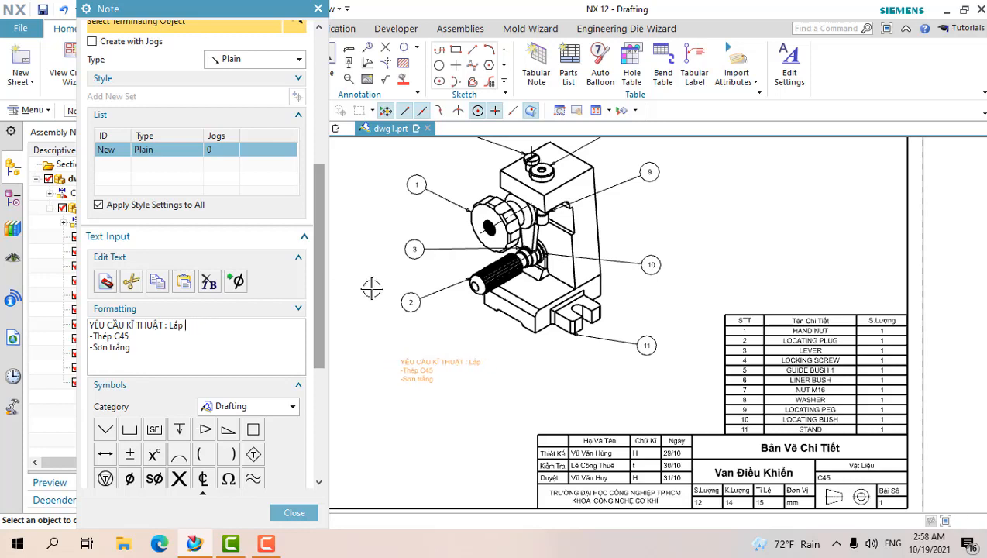
{"action": "type", "text": "ráp "}
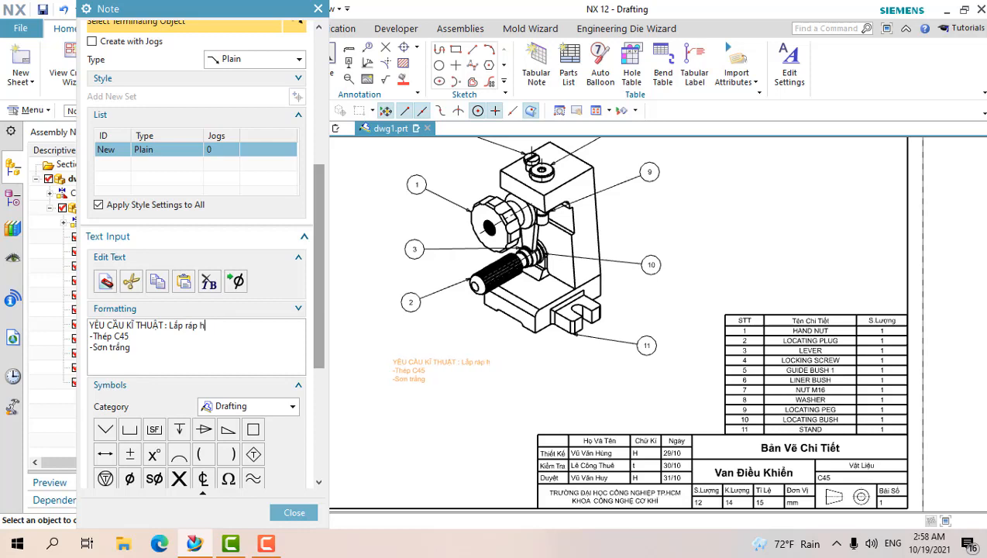
{"action": "type", "text": "hoàn thie"}
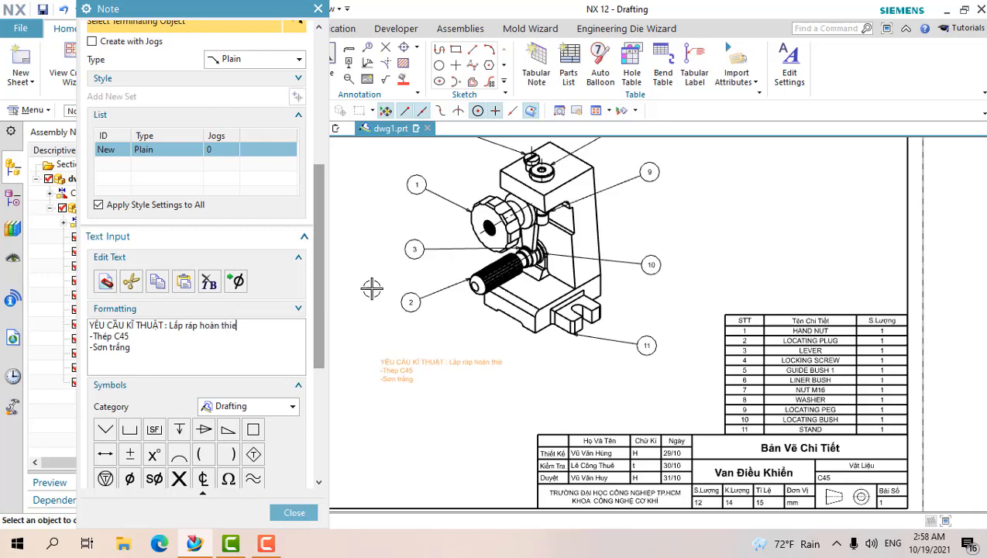
{"action": "type", "text": "n sản "}
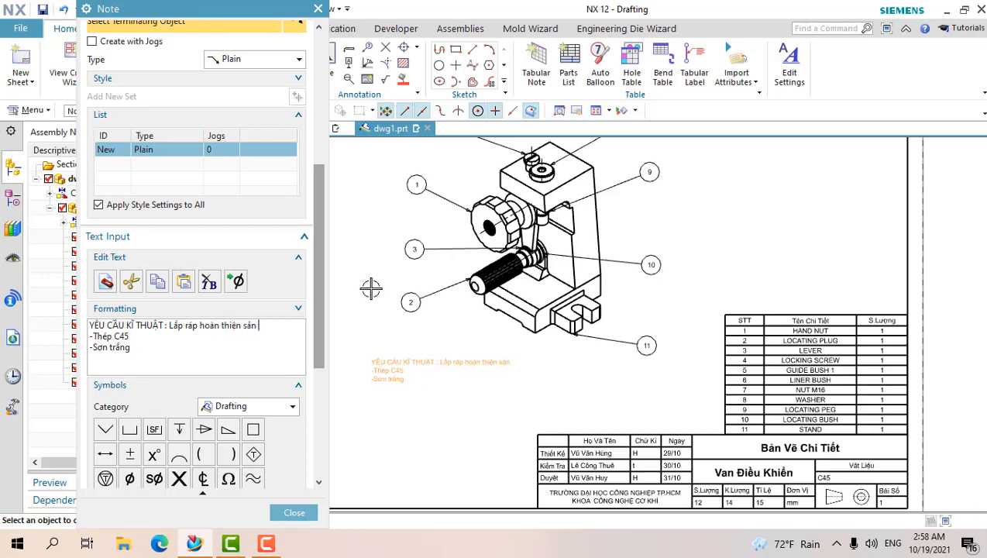
{"action": "type", "text": "phẩm"}
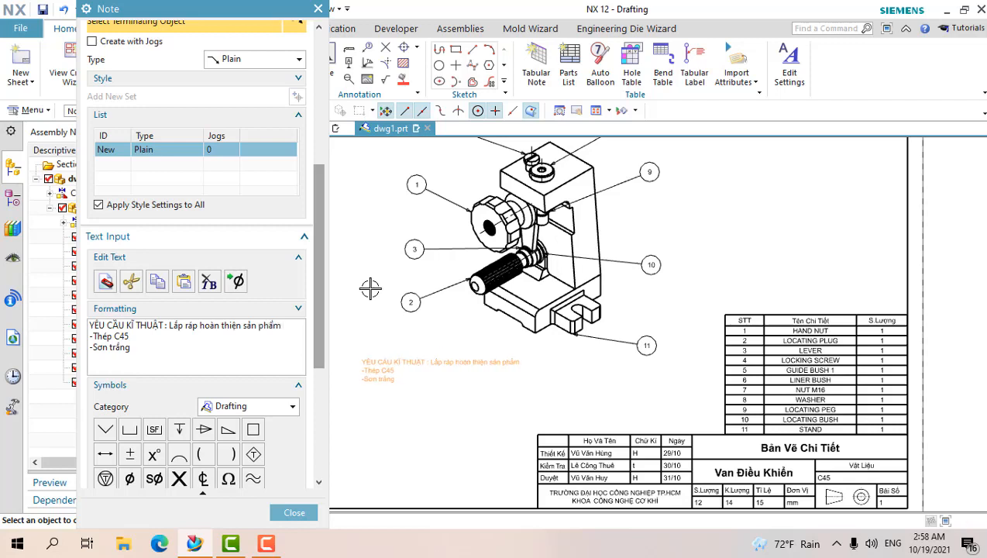
Extend the note's heading line with " , mô phỏng quá trình hoạt đông".
{"action": "type", "text": " , mô"}
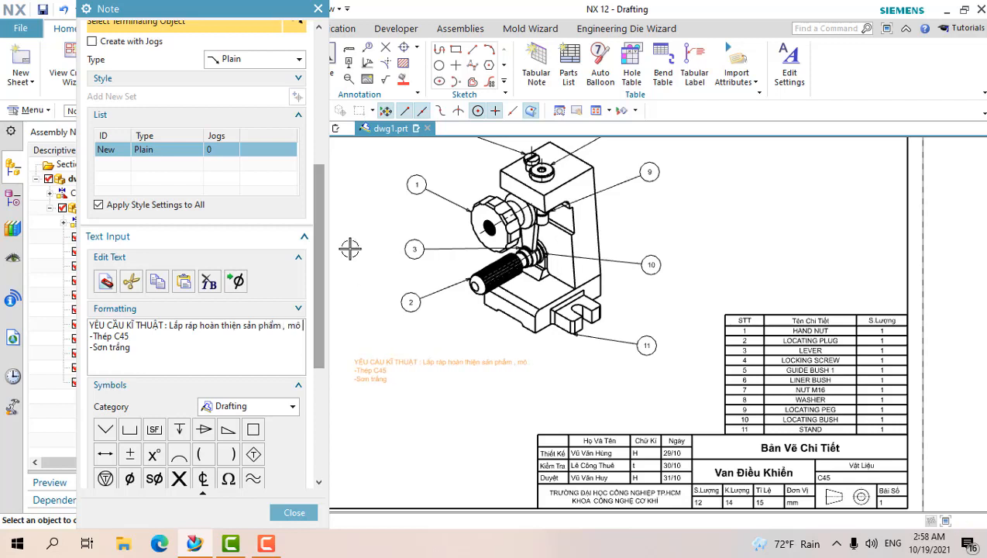
{"action": "type", "text": " pho"}
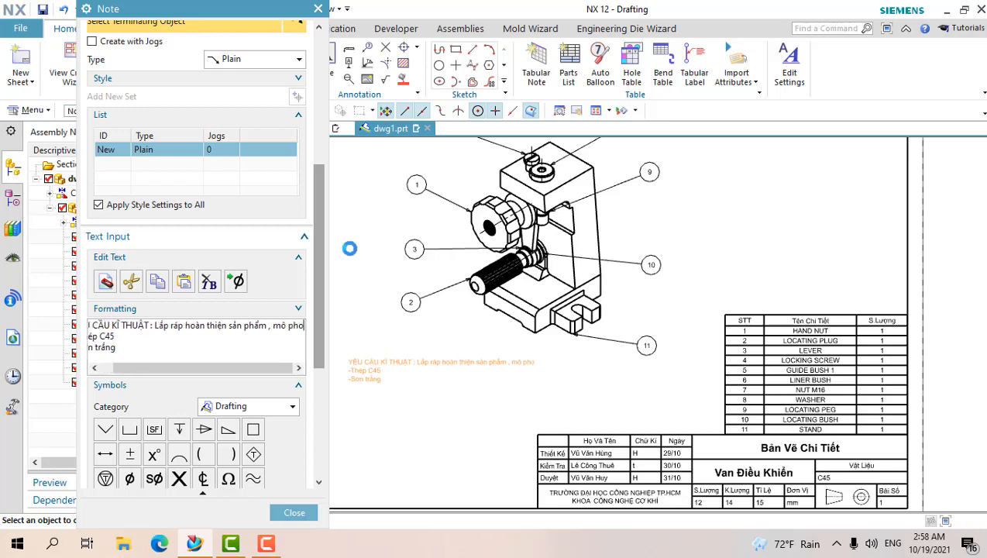
{"action": "type", "text": "ỏng"}
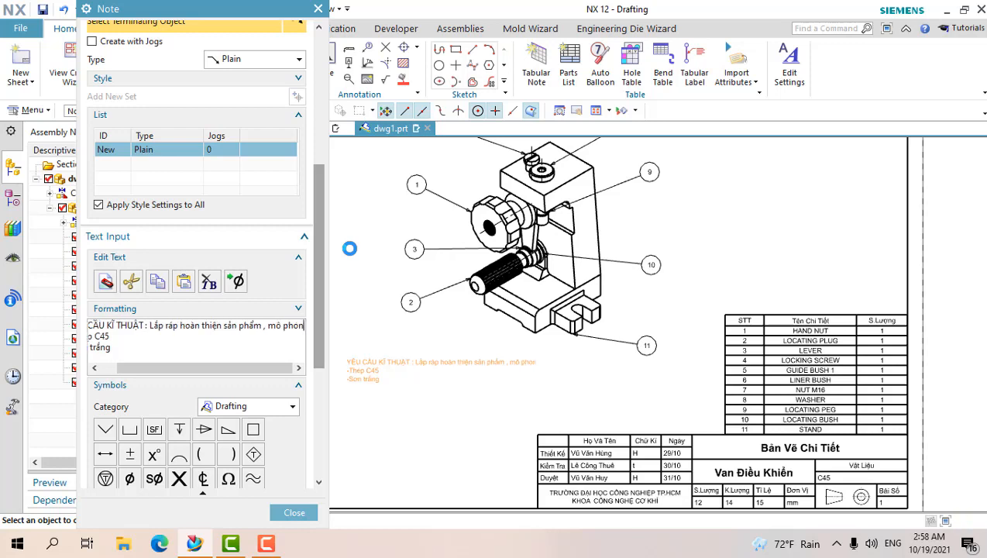
{"action": "type", "text": " quá"}
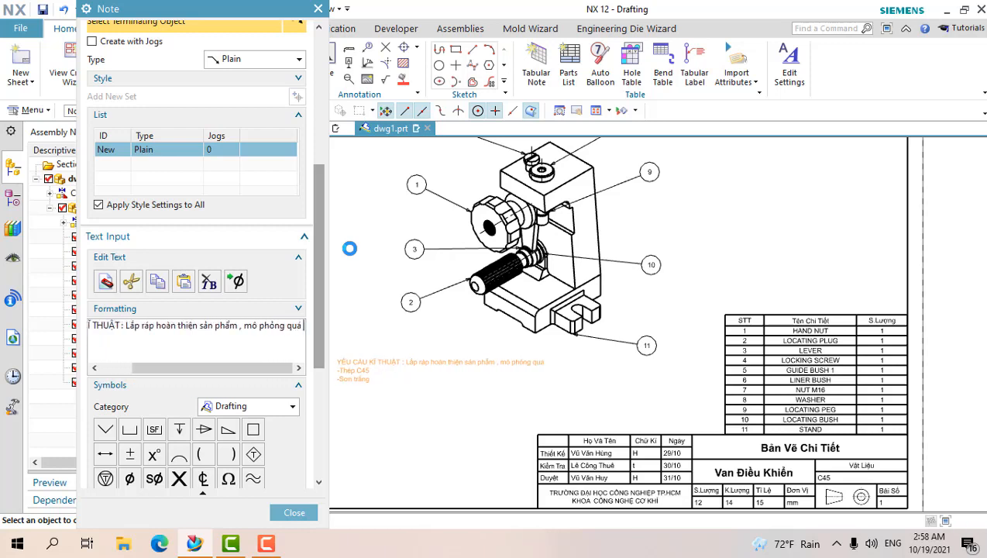
{"action": "type", "text": " trì"}
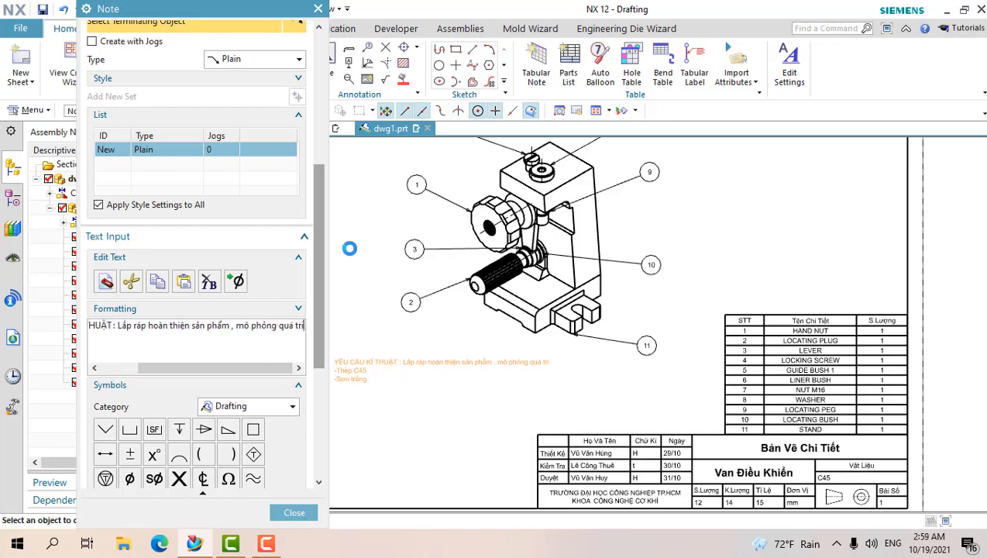
{"action": "type", "text": "nh hoạt đô"}
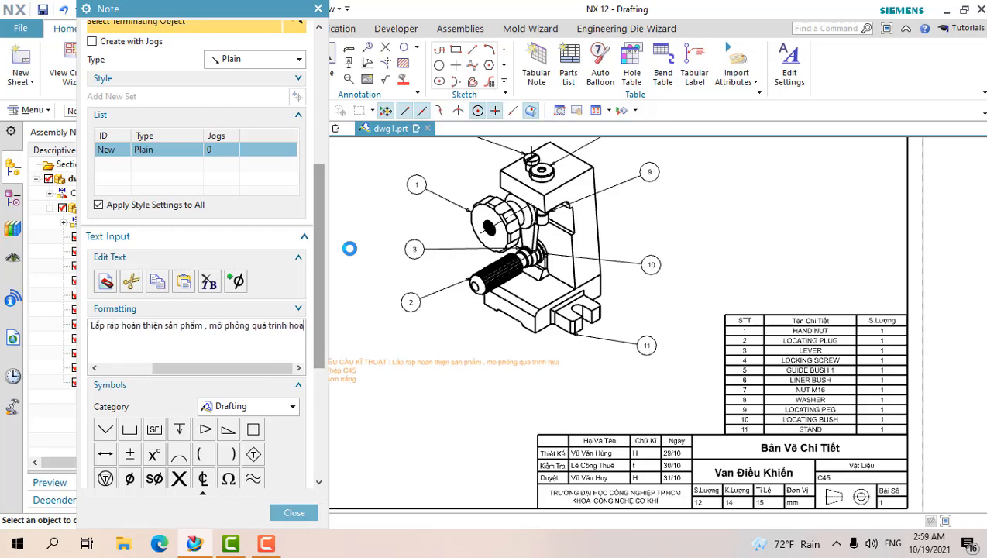
{"action": "type", "text": "ng"}
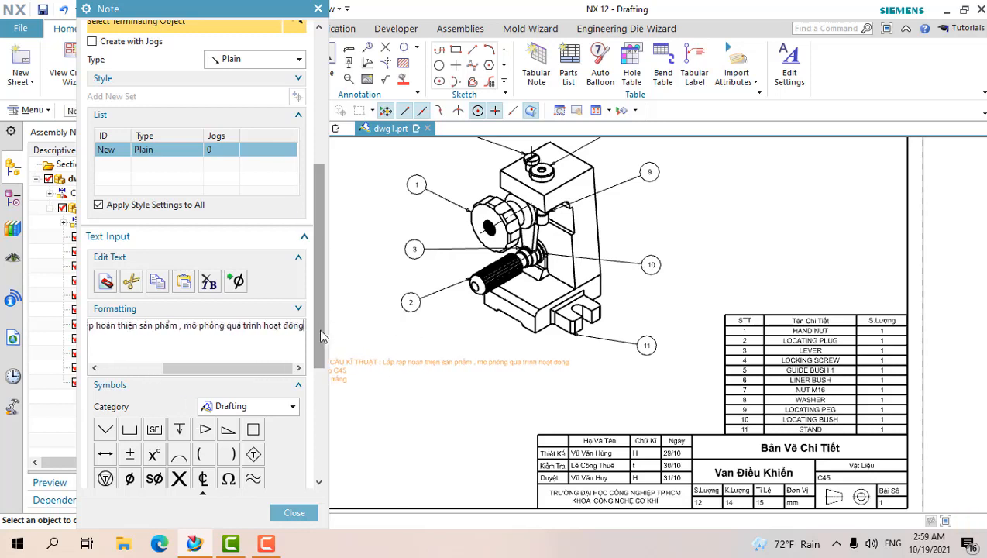
Remove the comma after "sản phẩm" and put "mô phỏng quá trình hoạt đông" on its own line in the note.
{"action": "scroll", "coordinate": [322, 336], "scroll_direction": "down", "scroll_amount": 3}
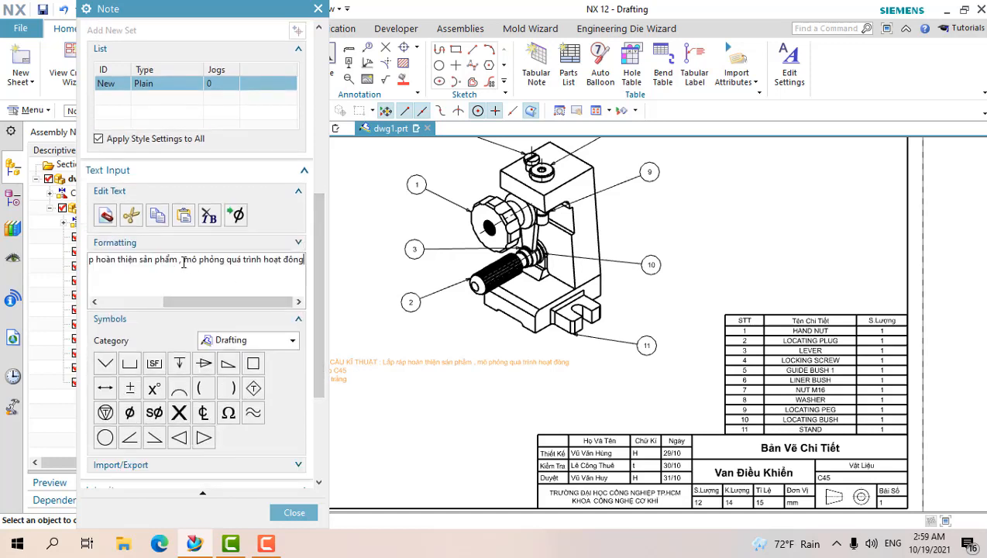
{"action": "key", "text": "BackSpace"}
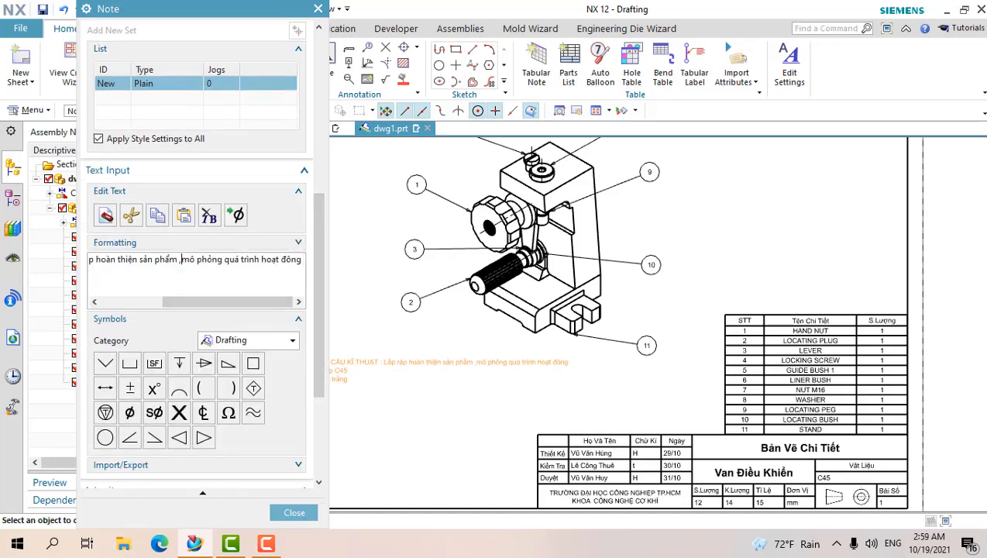
{"action": "key", "text": "BackSpace"}
{"action": "key", "text": "Return"}
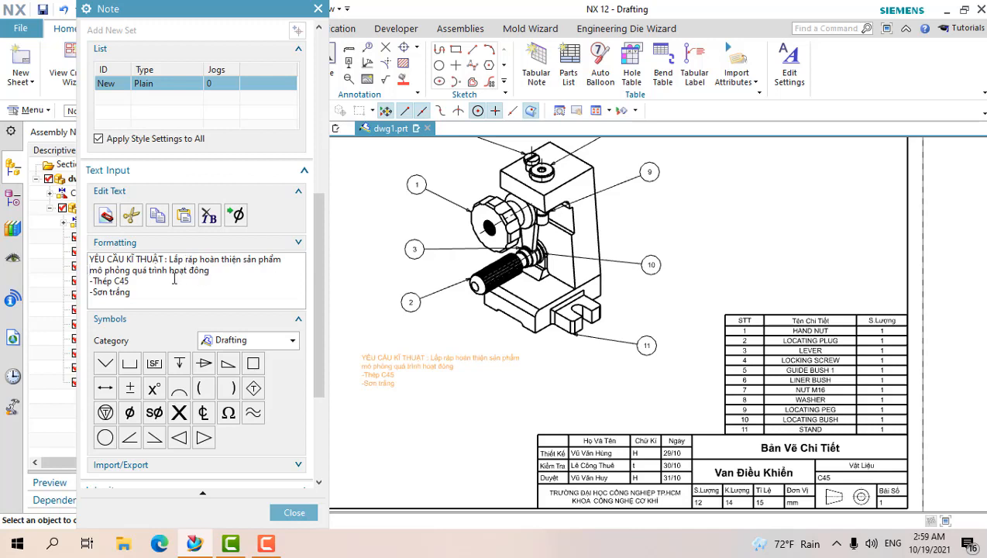
Turn the note's second line into a dashed item with a capital letter: "-Mô phỏng quá trình hoạt đông".
{"action": "type", "text": "-"}
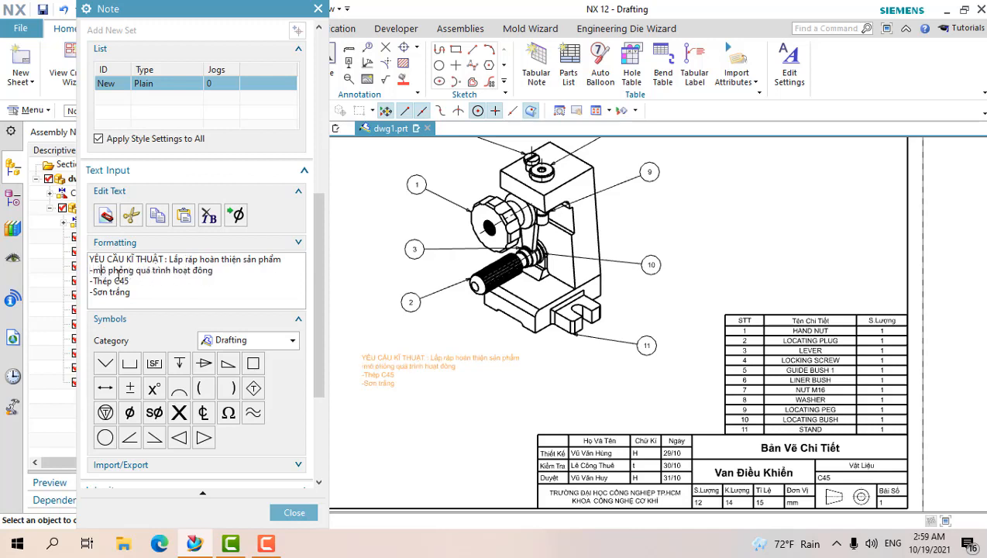
{"action": "key", "text": "BackSpace"}
{"action": "type", "text": ","}
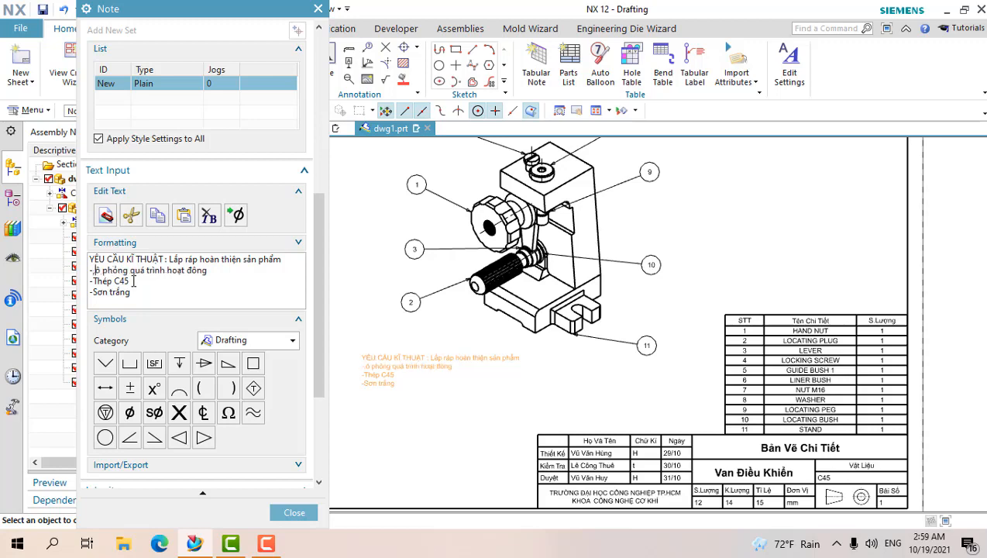
{"action": "key", "text": "BackSpace"}
{"action": "type", "text": "M"}
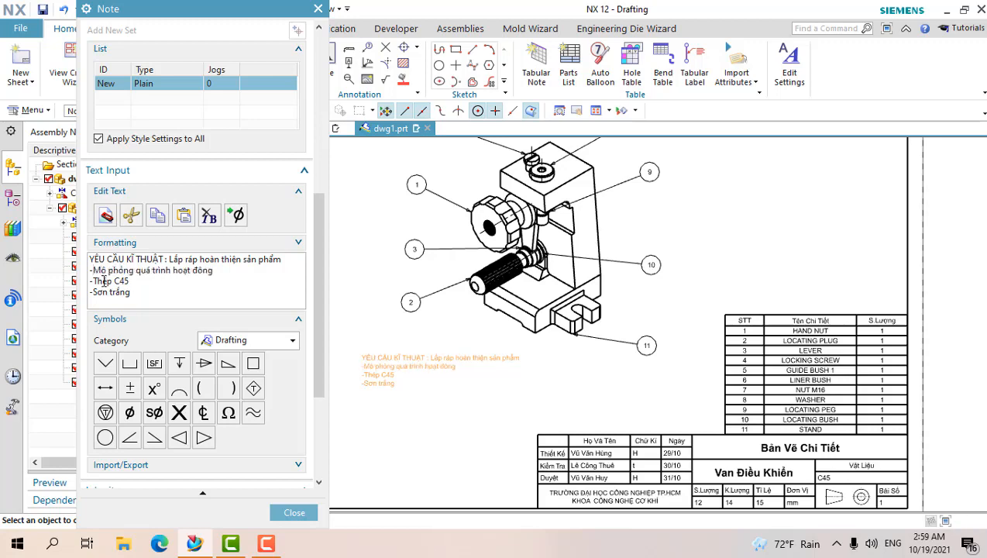
Move "Lắp ráp hoàn thiện sản phẩm" onto its own line below the heading, with a dash in front.
{"action": "scroll", "coordinate": [399, 397], "scroll_direction": "up", "scroll_amount": 2}
{"action": "scroll", "coordinate": [458, 392], "scroll_direction": "down", "scroll_amount": 3}
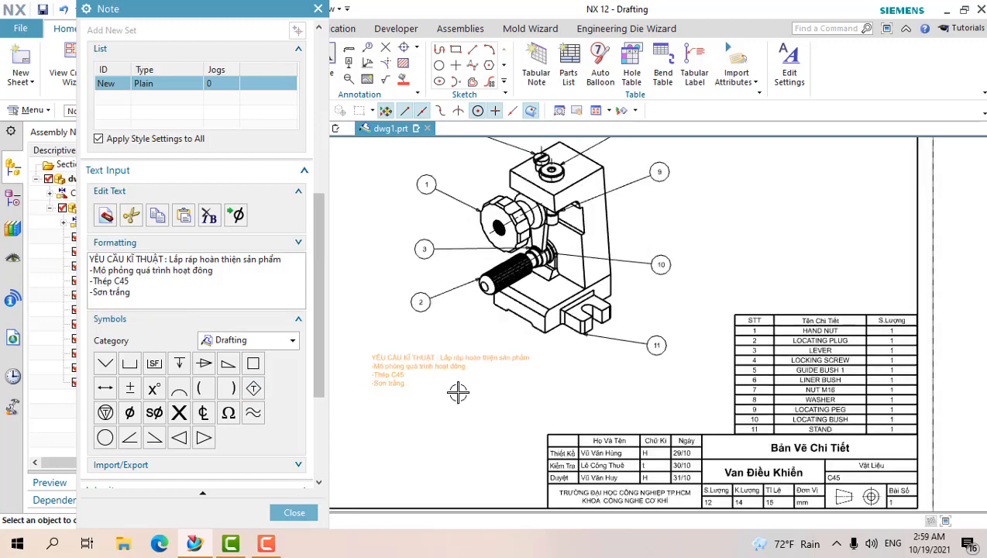
{"action": "scroll", "coordinate": [346, 374], "scroll_direction": "up", "scroll_amount": 2}
{"action": "scroll", "coordinate": [346, 373], "scroll_direction": "up", "scroll_amount": 2}
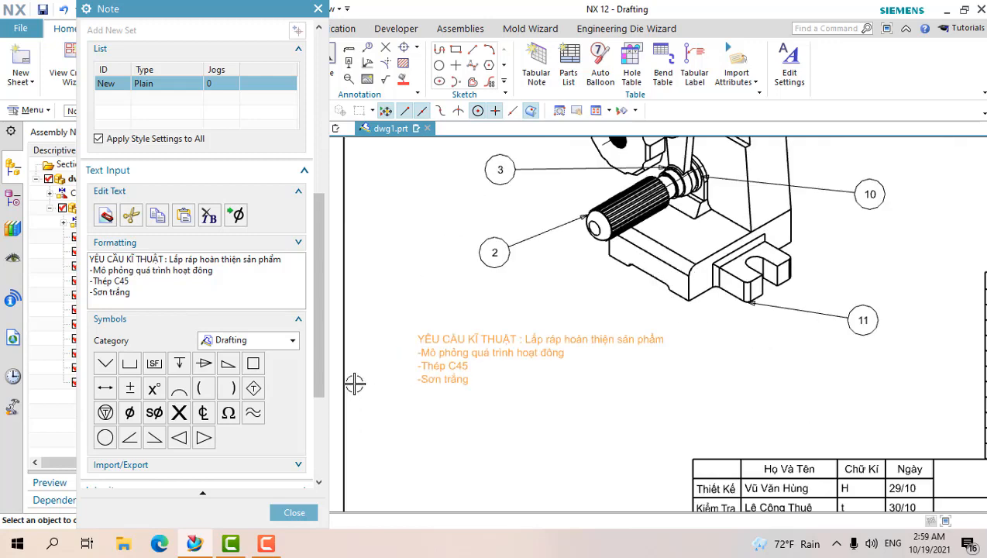
{"action": "left_click", "coordinate": [171, 260]}
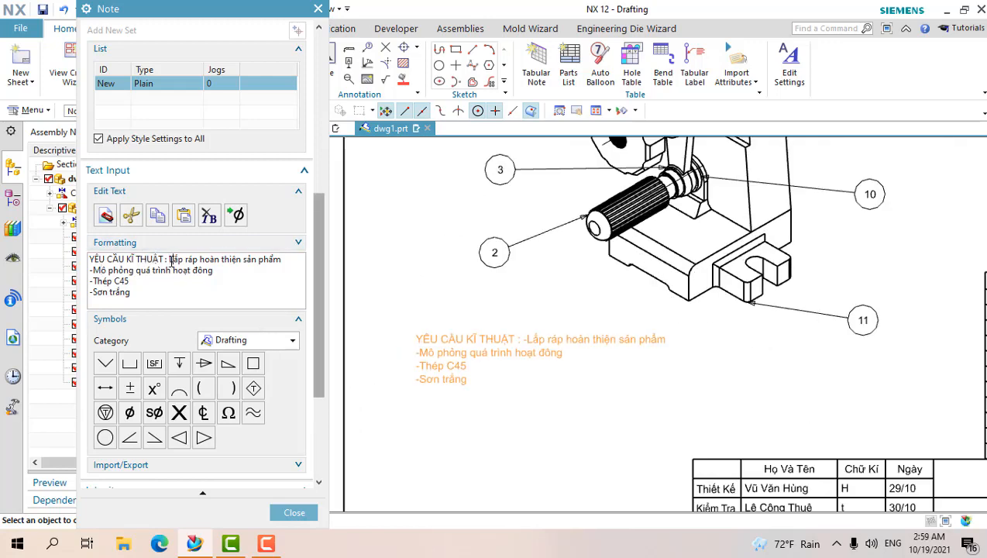
{"action": "type", "text": "-"}
{"action": "key", "text": "Return"}
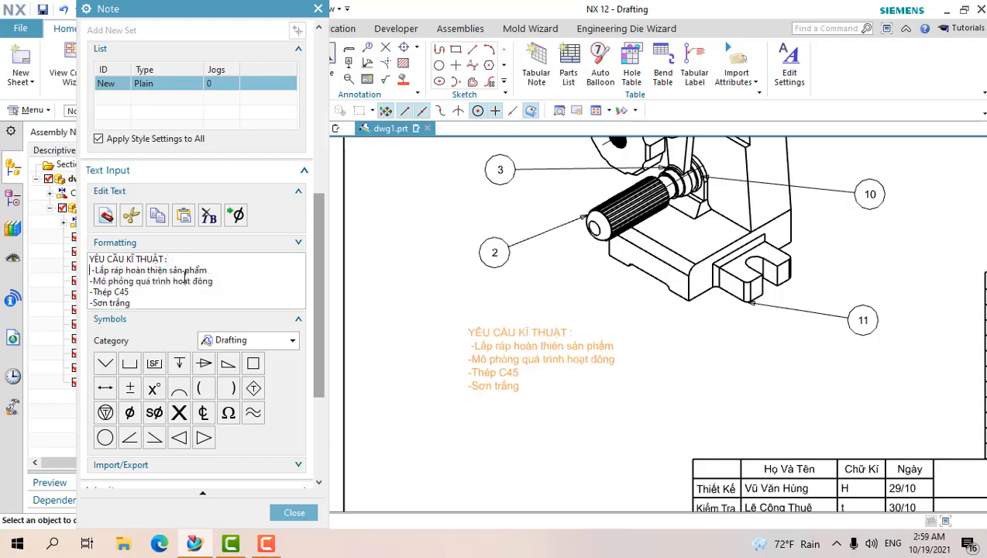
Keep the note's anchor at Middle Center and its leader type Plain, and finish editing the note.
{"action": "left_click_drag", "start_coordinate": [151, 308], "coordinate": [89, 259]}
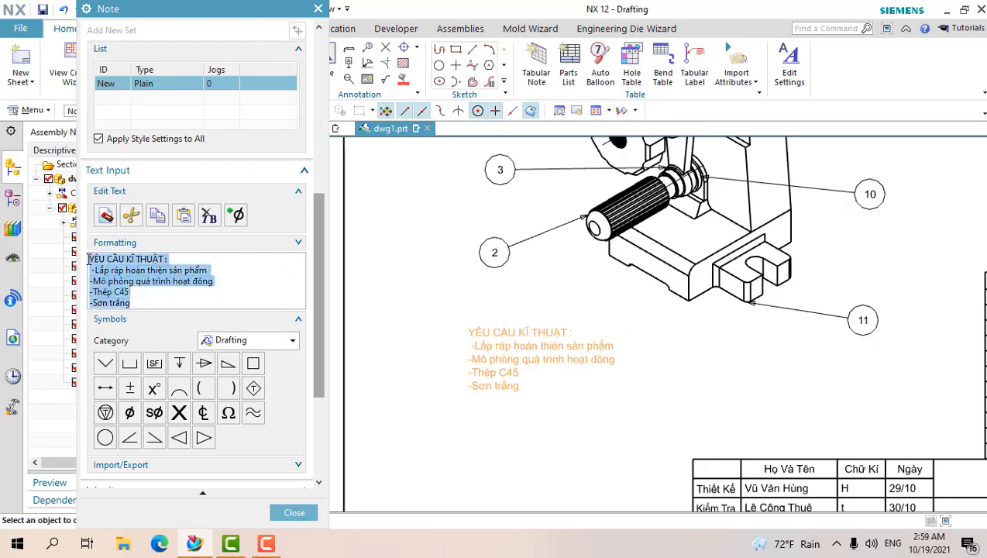
{"action": "left_click", "coordinate": [185, 300]}
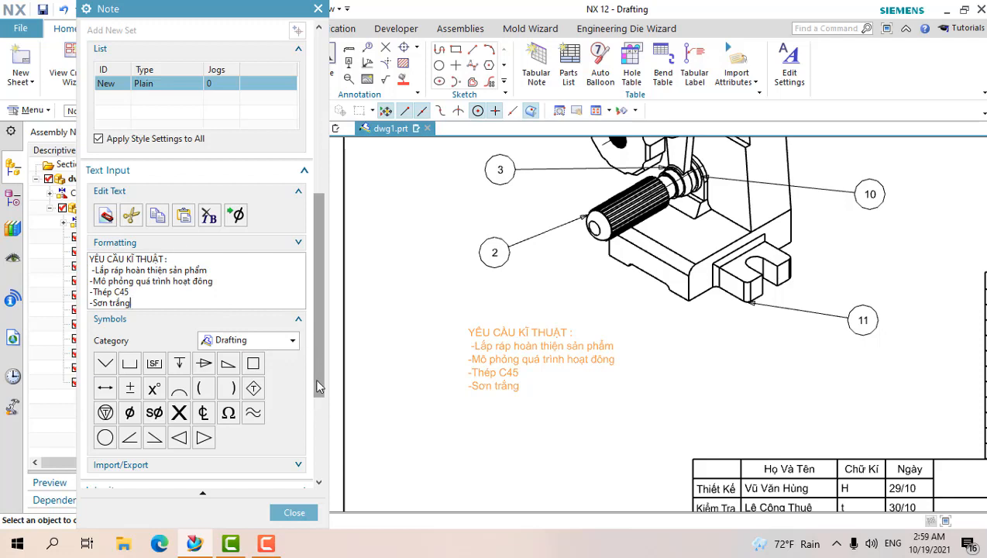
{"action": "left_click_drag", "start_coordinate": [316, 380], "coordinate": [308, 487]}
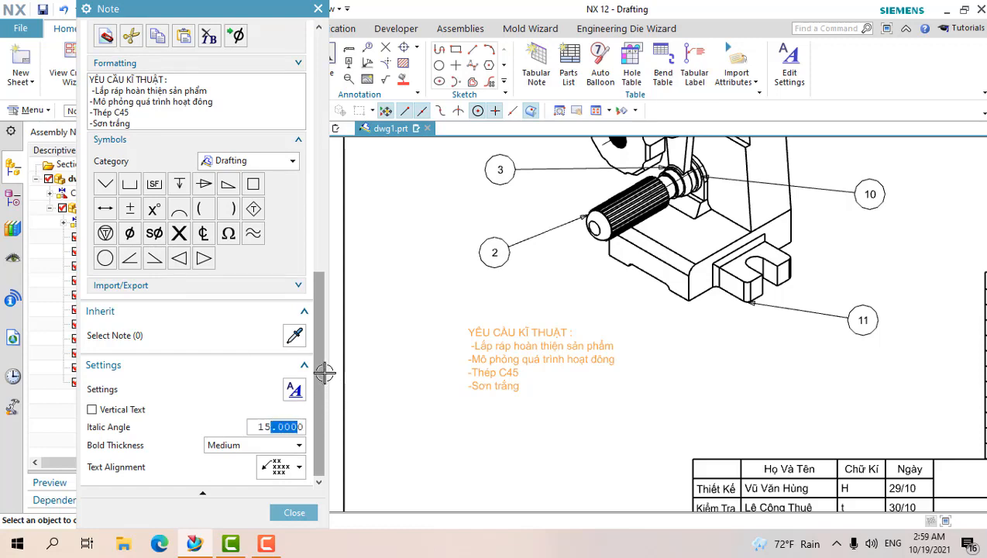
{"action": "left_click_drag", "start_coordinate": [324, 371], "coordinate": [316, 115]}
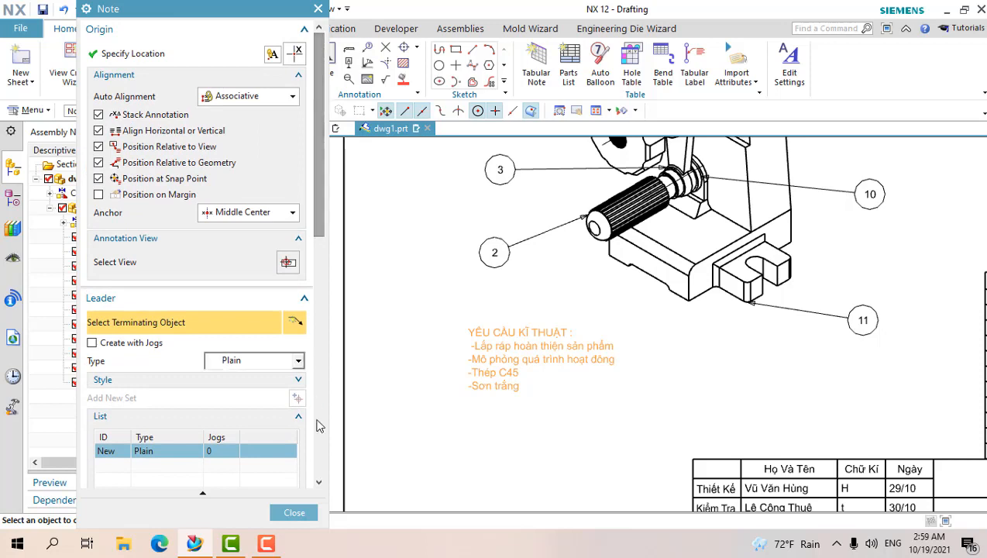
{"action": "left_click", "coordinate": [265, 220]}
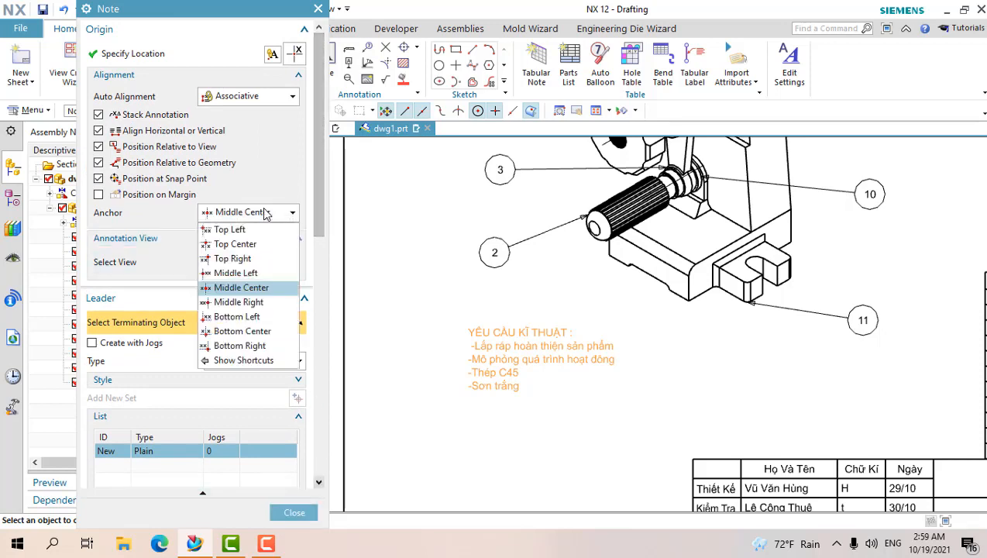
{"action": "left_click", "coordinate": [255, 285]}
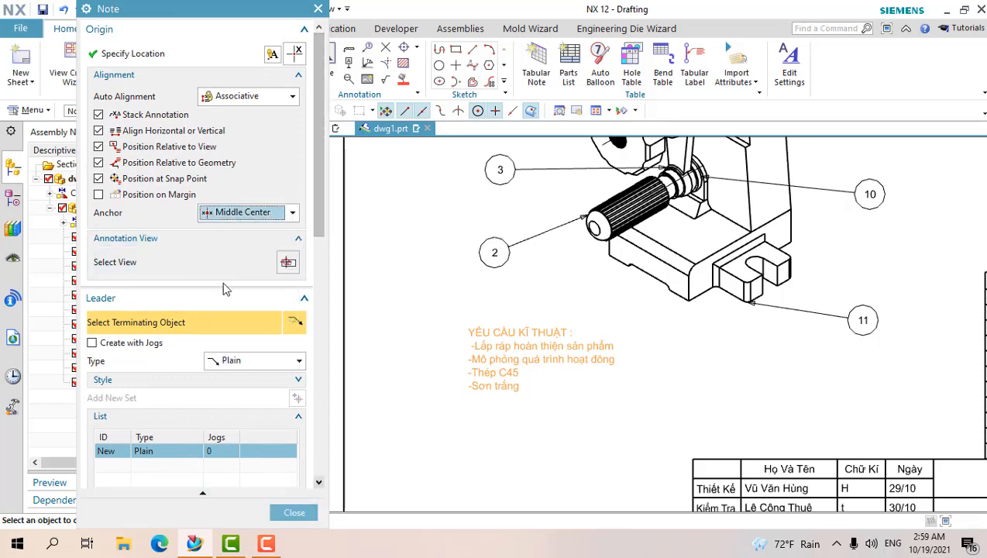
{"action": "left_click", "coordinate": [248, 361]}
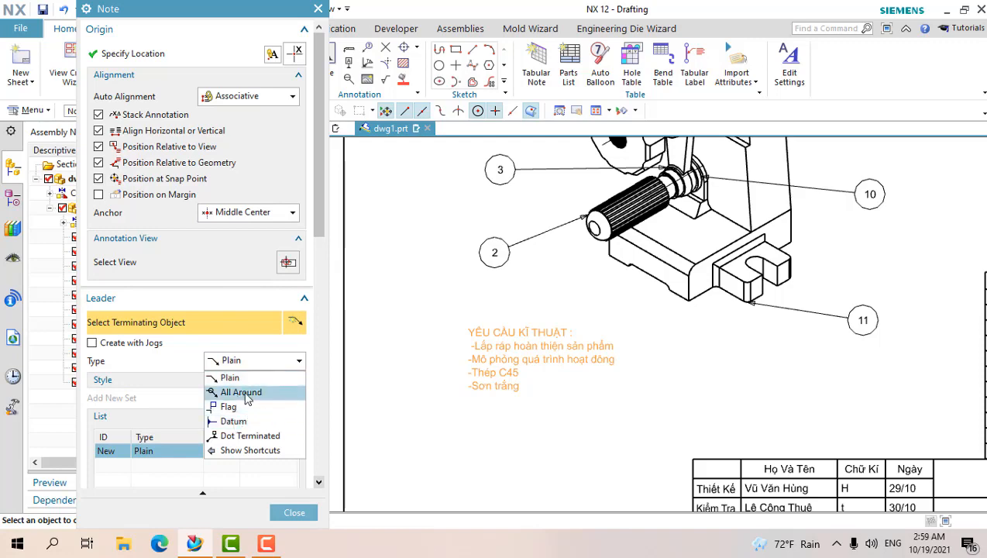
{"action": "left_click", "coordinate": [240, 380]}
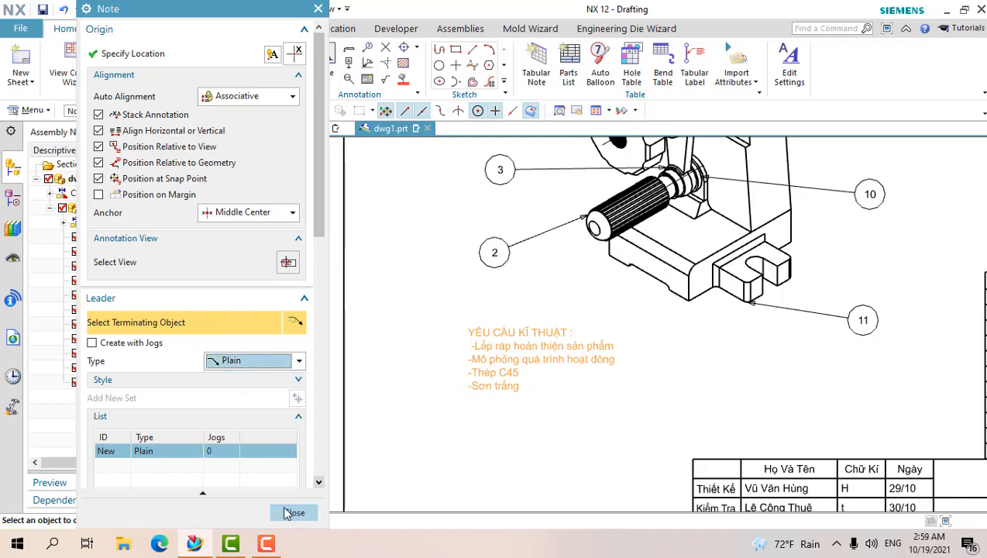
{"action": "left_click", "coordinate": [288, 512]}
Review the technical requirements note, title block, parts list and ballooned isometric view on the sheet.
{"action": "scroll", "coordinate": [465, 411], "scroll_direction": "down", "scroll_amount": 4}
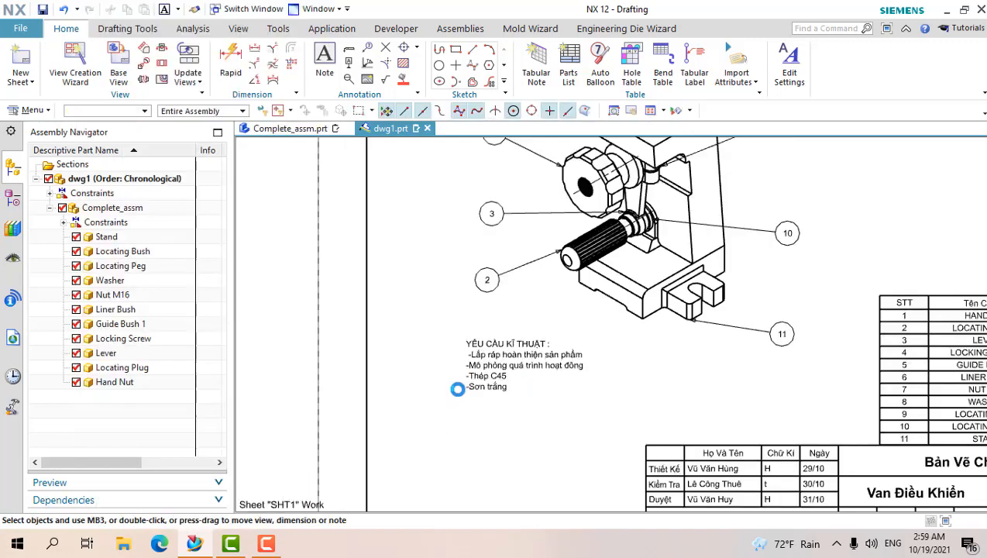
{"action": "scroll", "coordinate": [517, 403], "scroll_direction": "up", "scroll_amount": 3}
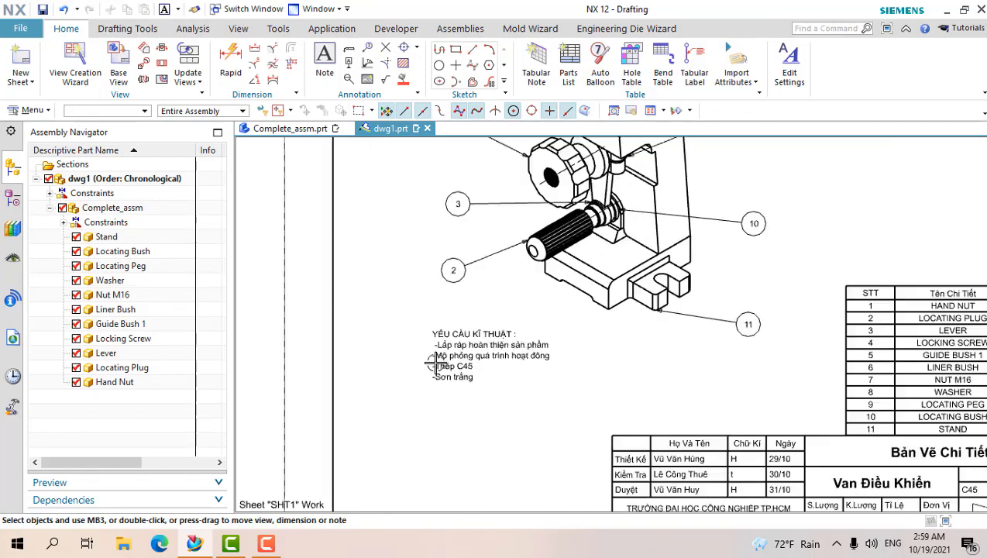
{"action": "scroll", "coordinate": [444, 374], "scroll_direction": "down", "scroll_amount": 4}
{"action": "scroll", "coordinate": [557, 470], "scroll_direction": "up", "scroll_amount": 3}
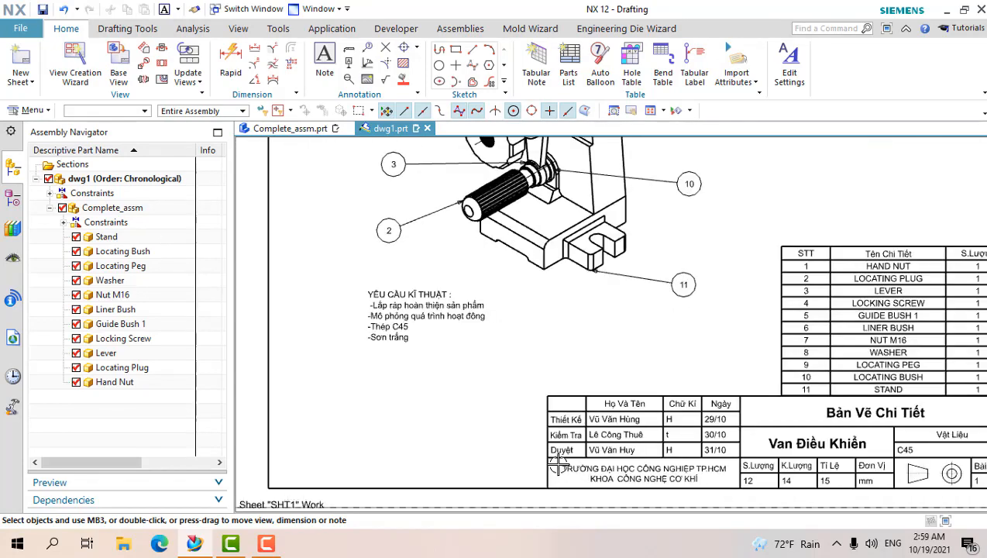
{"action": "scroll", "coordinate": [573, 434], "scroll_direction": "down", "scroll_amount": 4}
{"action": "scroll", "coordinate": [590, 390], "scroll_direction": "up", "scroll_amount": 5}
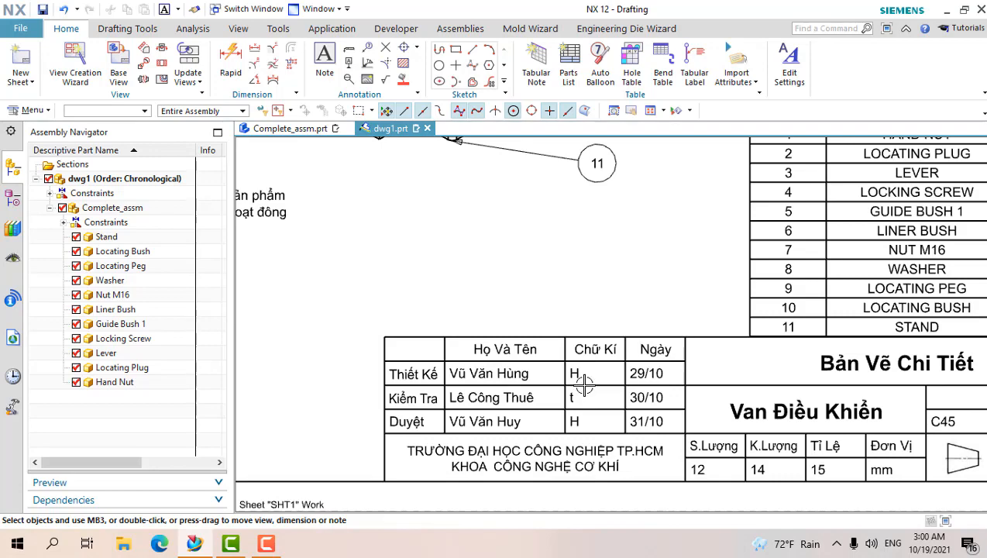
{"action": "middle_click_drag", "start_coordinate": [596, 397], "coordinate": [431, 399], "text": "shift"}
{"action": "mouse_move", "coordinate": [738, 332]}
{"action": "middle_mouse_down", "text": "shift"}
{"action": "mouse_move", "coordinate": [680, 358]}
{"action": "mouse_move", "coordinate": [700, 432]}
{"action": "middle_mouse_up", "text": "shift"}
{"action": "scroll", "coordinate": [609, 311], "scroll_direction": "down", "scroll_amount": 5}
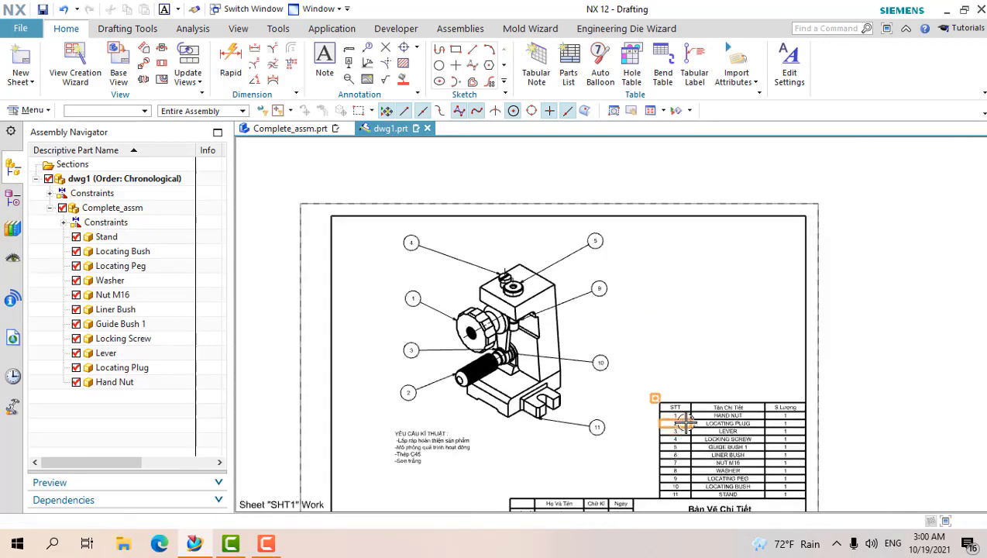
{"action": "mouse_move", "coordinate": [566, 407]}
{"action": "middle_mouse_down", "text": "shift"}
{"action": "mouse_move", "coordinate": [615, 395]}
{"action": "mouse_move", "coordinate": [697, 347]}
{"action": "mouse_move", "coordinate": [677, 303]}
{"action": "middle_mouse_up", "text": "shift"}
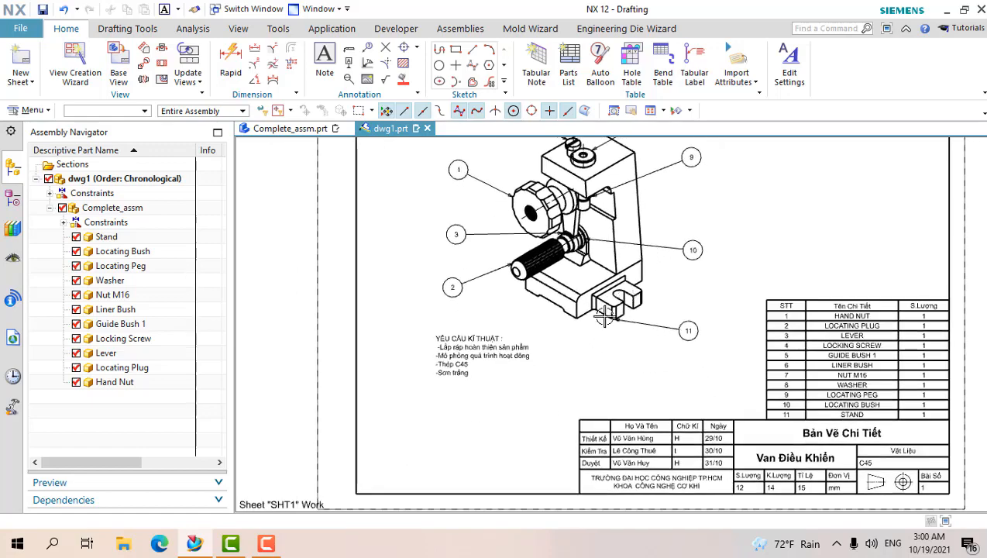
{"action": "scroll", "coordinate": [564, 364], "scroll_direction": "down", "scroll_amount": 1}
{"action": "scroll", "coordinate": [564, 364], "scroll_direction": "down", "scroll_amount": 1}
{"action": "mouse_move", "coordinate": [575, 374]}
{"action": "middle_mouse_down", "text": "shift"}
{"action": "mouse_move", "coordinate": [582, 337]}
{"action": "mouse_move", "coordinate": [593, 372]}
{"action": "middle_mouse_up", "text": "shift"}
{"action": "scroll", "coordinate": [568, 327], "scroll_direction": "up", "scroll_amount": 3}
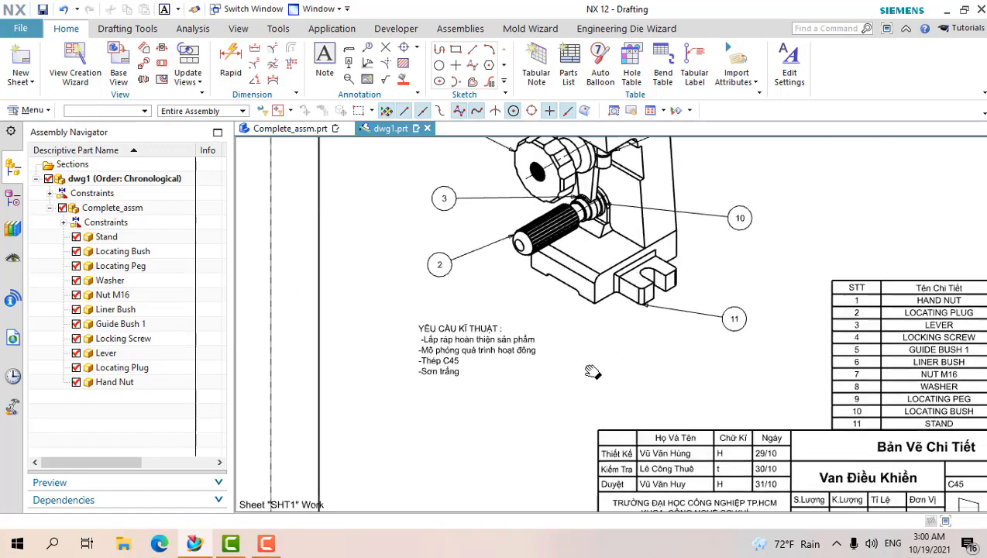
Start a PDF export of sheet SHT1 A3, with PC FPT_dwg1 on the Desktop as the output file.
{"action": "left_click", "coordinate": [20, 30]}
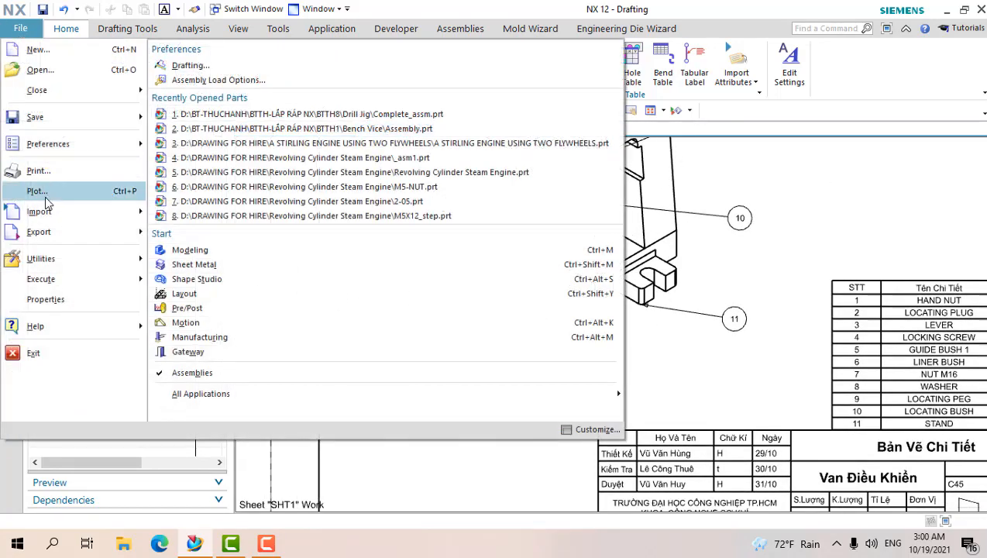
{"action": "mouse_move", "coordinate": [72, 231]}
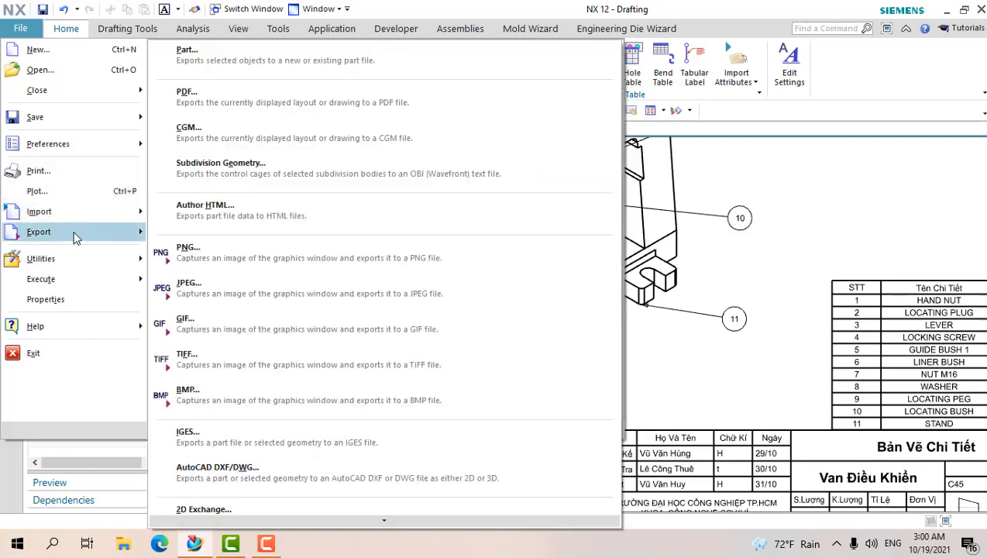
{"action": "left_click", "coordinate": [221, 99]}
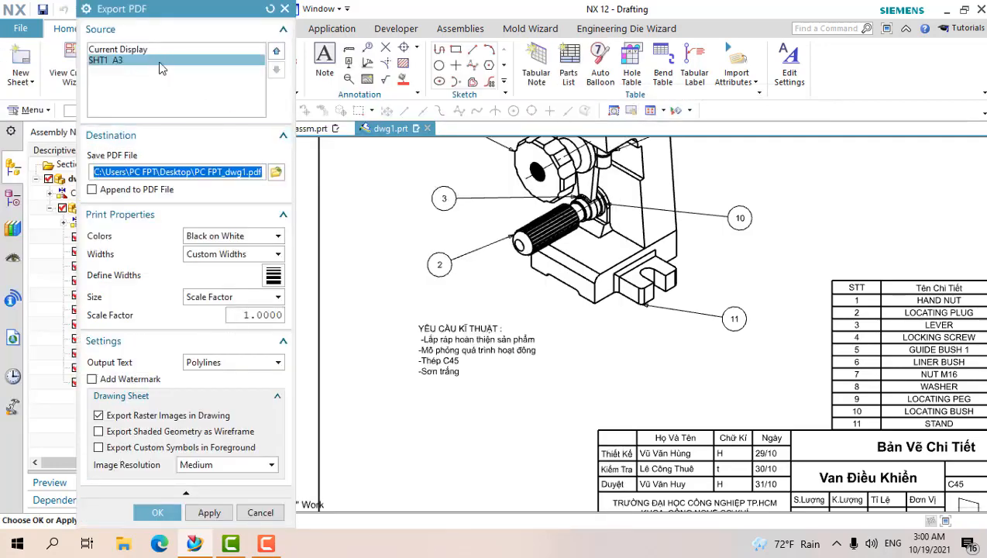
{"action": "left_click", "coordinate": [275, 171]}
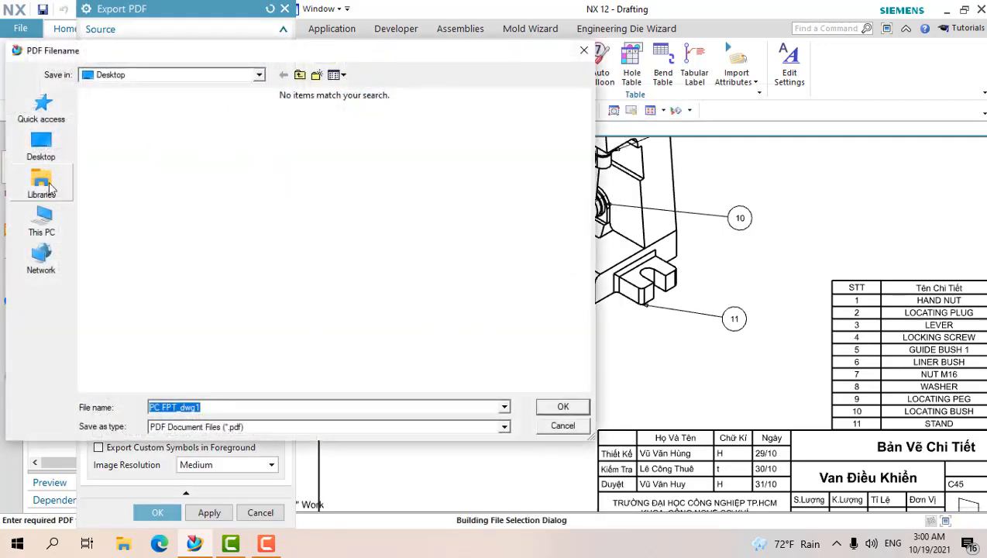
{"action": "left_click", "coordinate": [43, 146]}
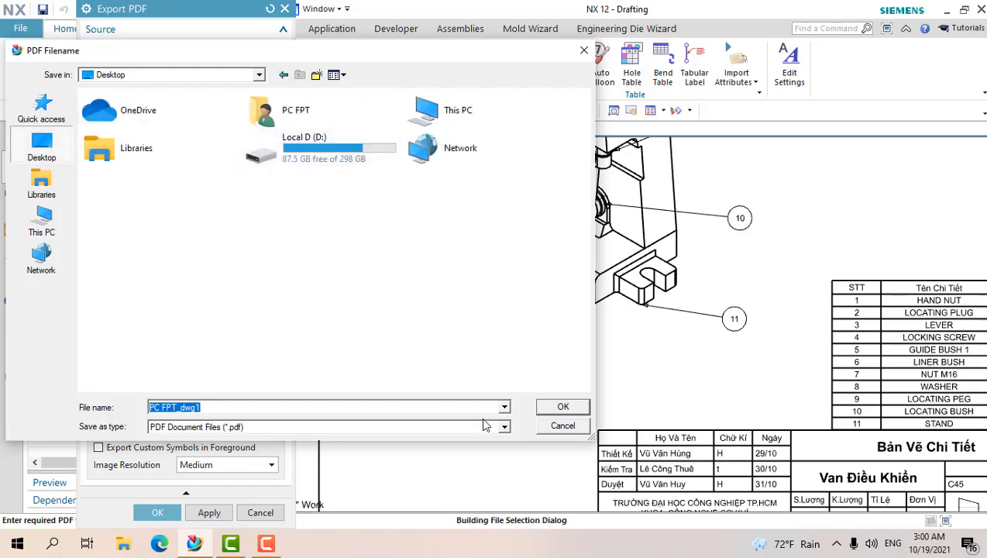
{"action": "left_click", "coordinate": [563, 406]}
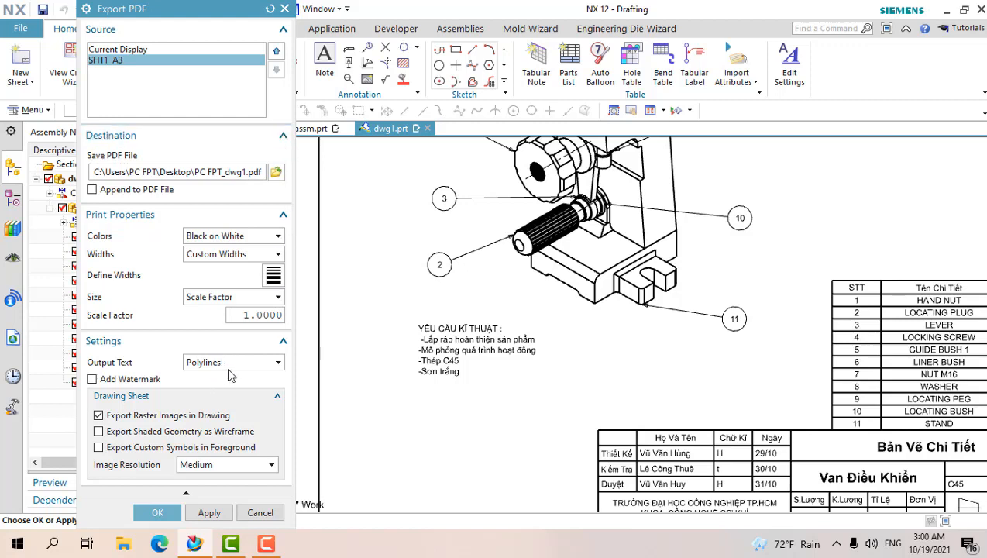
Use Black on White colors, Custom Widths and Scale Factor sizing for the PDF export.
{"action": "left_click", "coordinate": [223, 238]}
{"action": "left_click", "coordinate": [215, 288]}
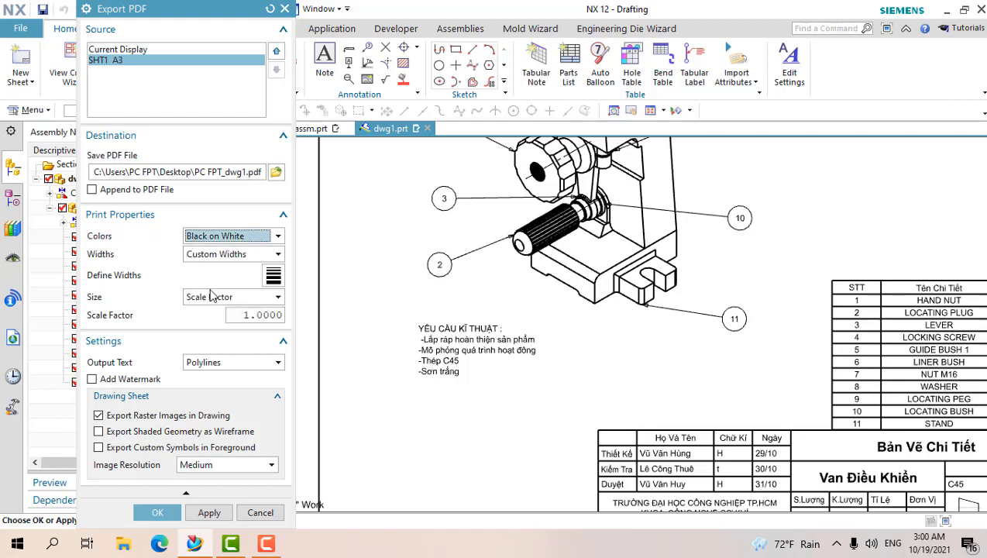
{"action": "left_click", "coordinate": [238, 256]}
{"action": "left_click", "coordinate": [225, 295]}
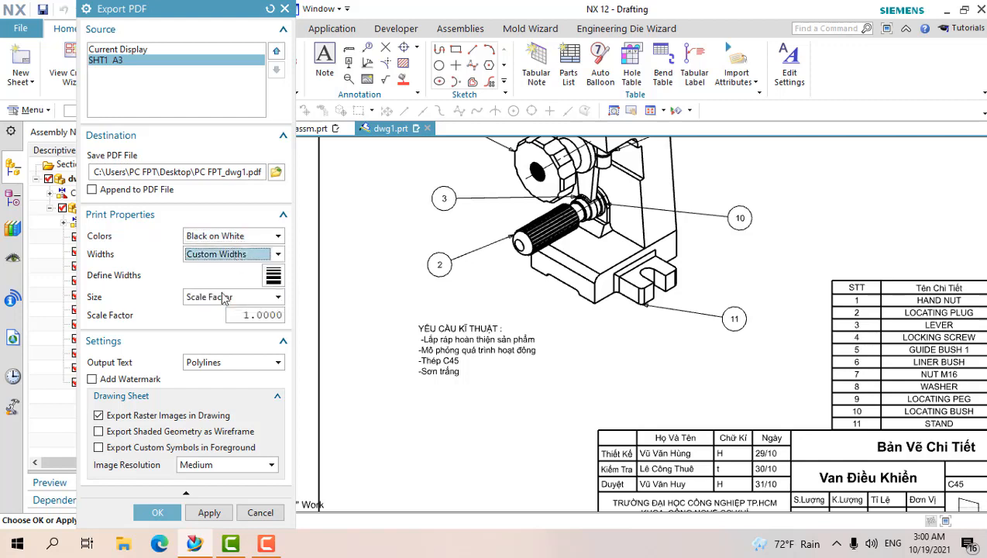
{"action": "left_click", "coordinate": [224, 298]}
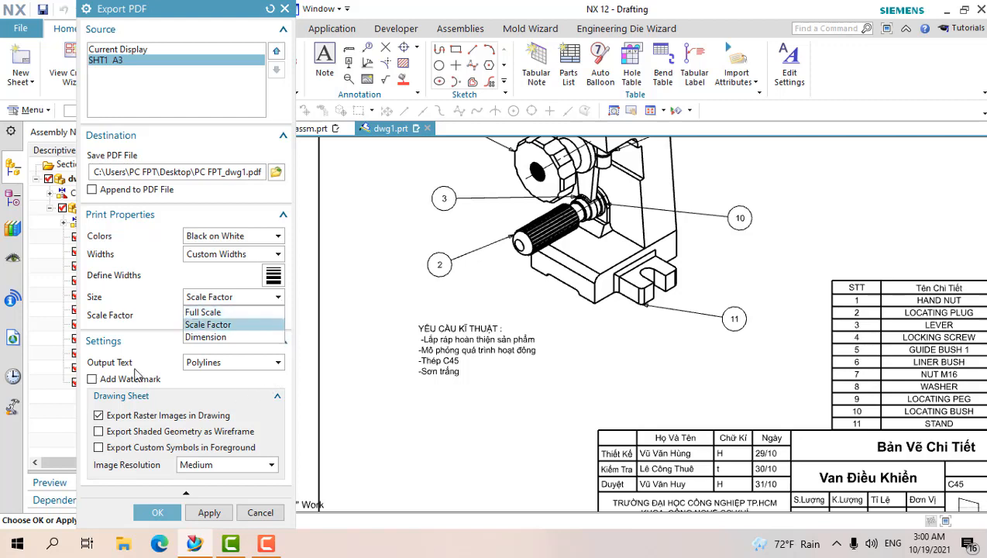
{"action": "left_click", "coordinate": [256, 465]}
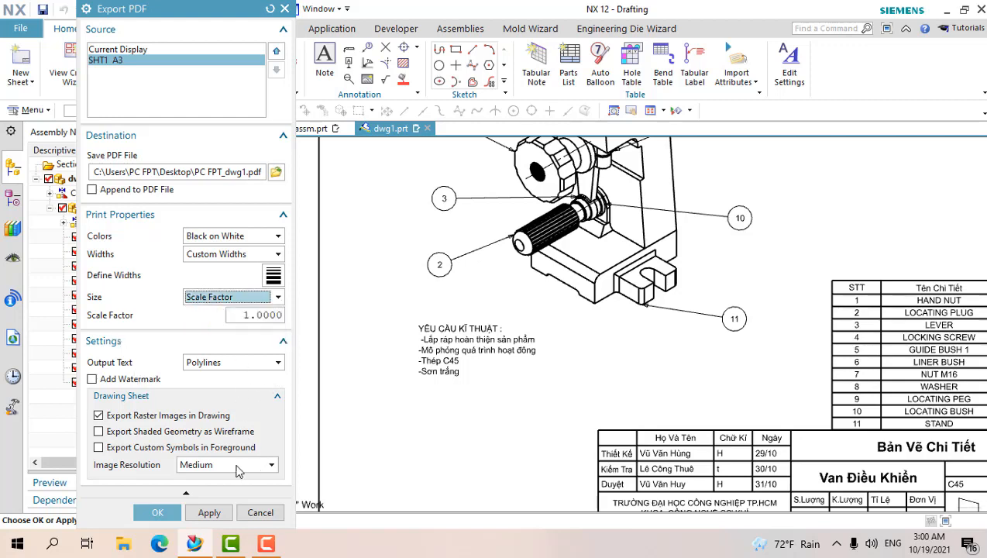
Set the image resolution of the PDF export to High.
{"action": "left_click", "coordinate": [237, 468]}
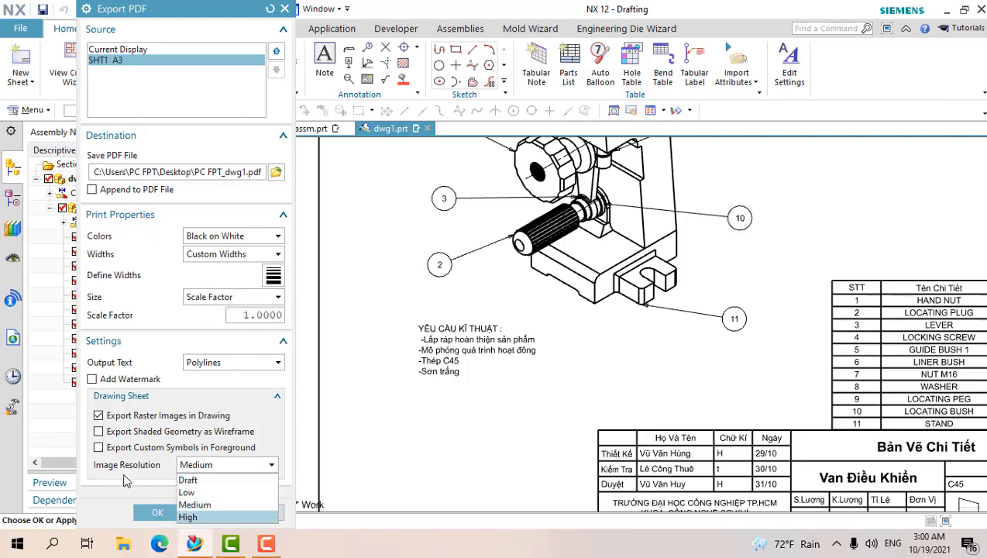
{"action": "left_click", "coordinate": [126, 478]}
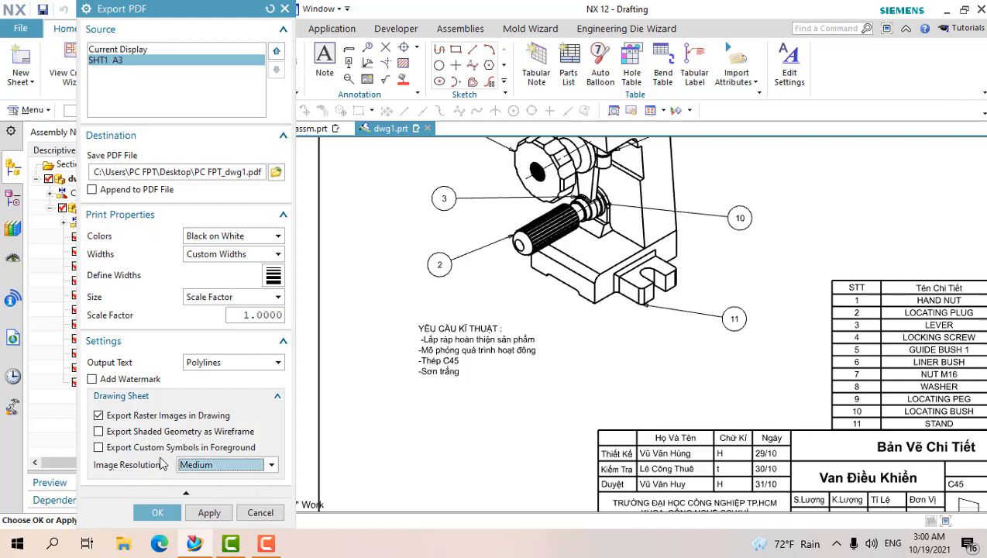
{"action": "left_click", "coordinate": [200, 467]}
{"action": "left_click", "coordinate": [201, 513]}
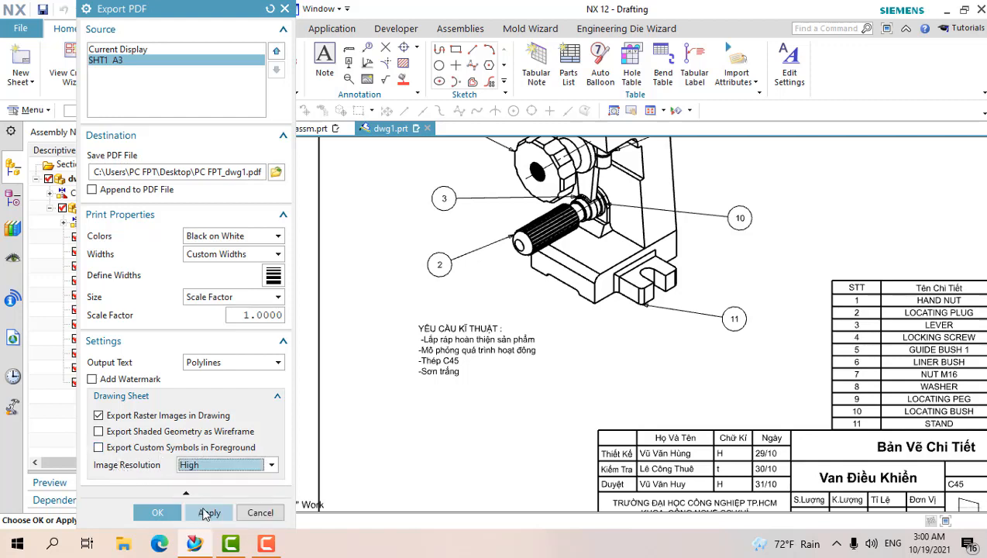
Run the PDF export of the A3 sheet with the chosen settings and minimize the drafting window to reach the desktop.
{"action": "left_click", "coordinate": [163, 516]}
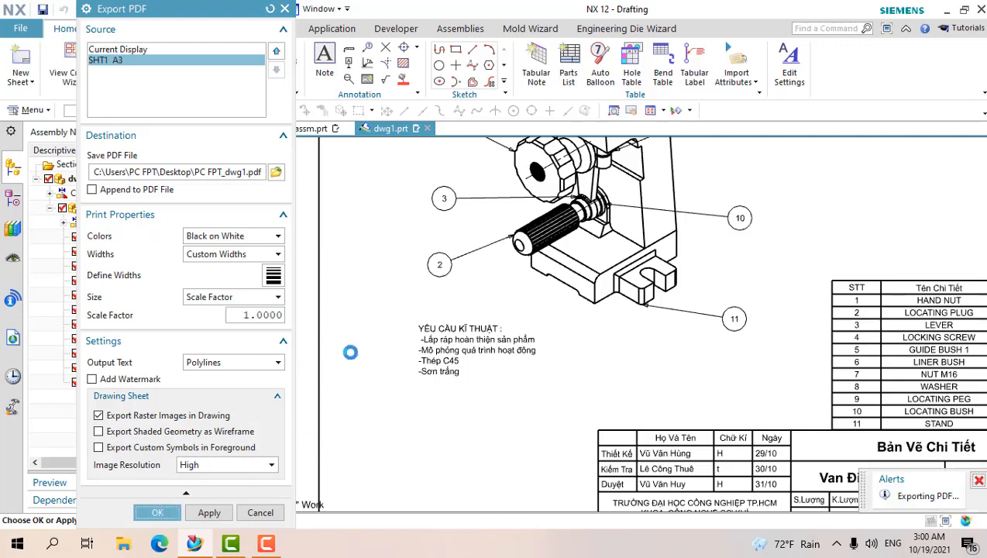
{"action": "scroll", "coordinate": [473, 294], "scroll_direction": "down", "scroll_amount": 4}
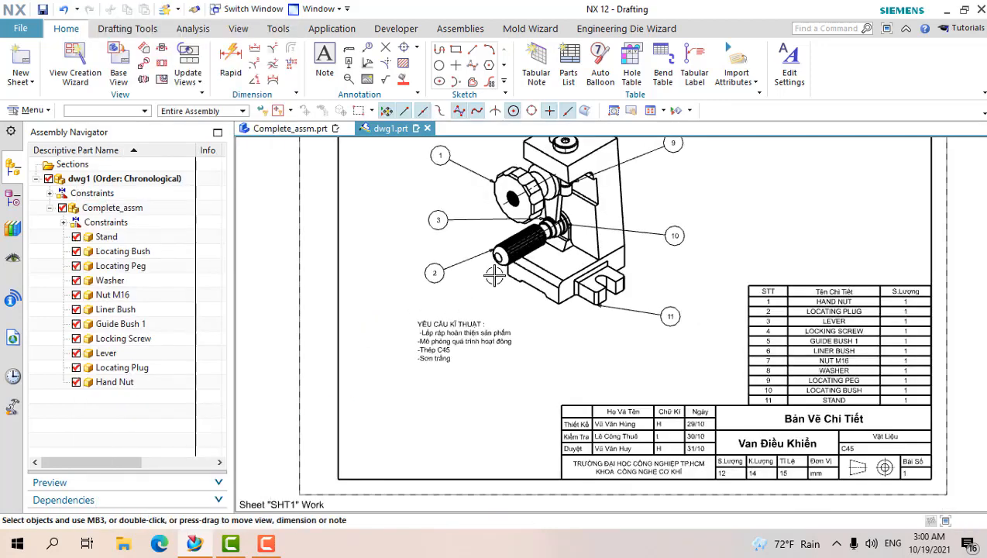
{"action": "left_click", "coordinate": [947, 11]}
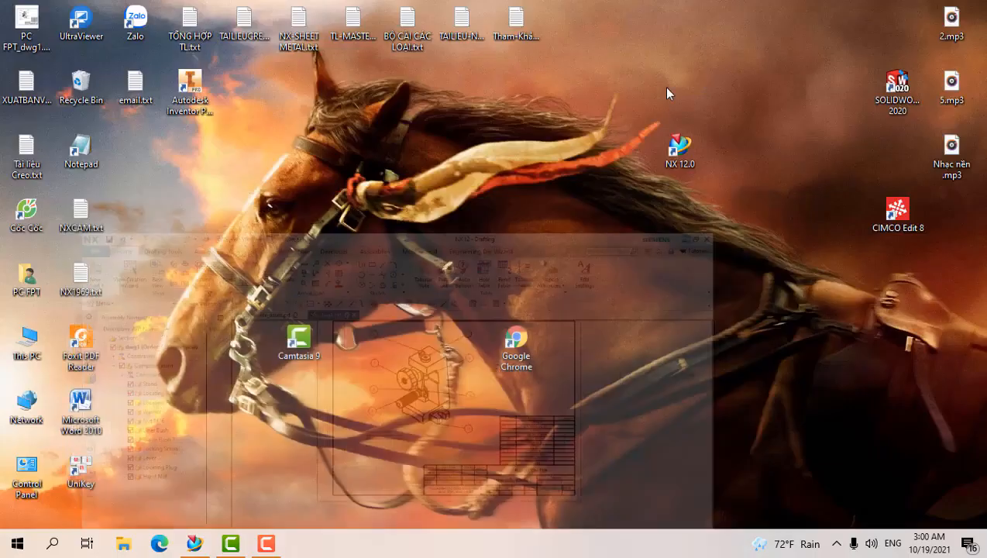
Open the exported PC FPT_dwg1.pdf from the desktop in Foxit PDF Reader and examine its ballooned view, technical note, parts list and title block.
{"action": "right_click", "coordinate": [428, 107]}
{"action": "left_click", "coordinate": [477, 151]}
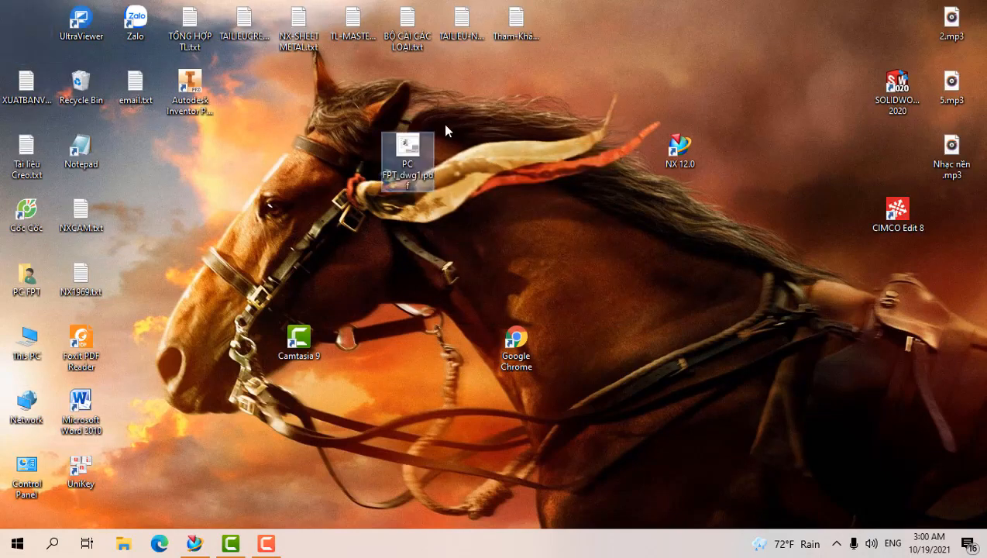
{"action": "double_click", "coordinate": [398, 159]}
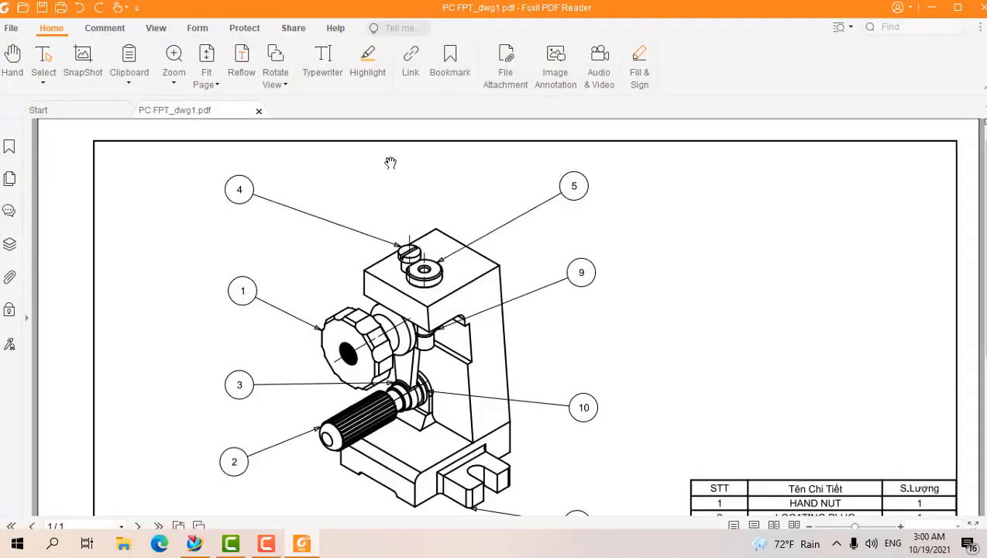
{"action": "scroll", "coordinate": [411, 233], "scroll_direction": "down", "scroll_amount": 5}
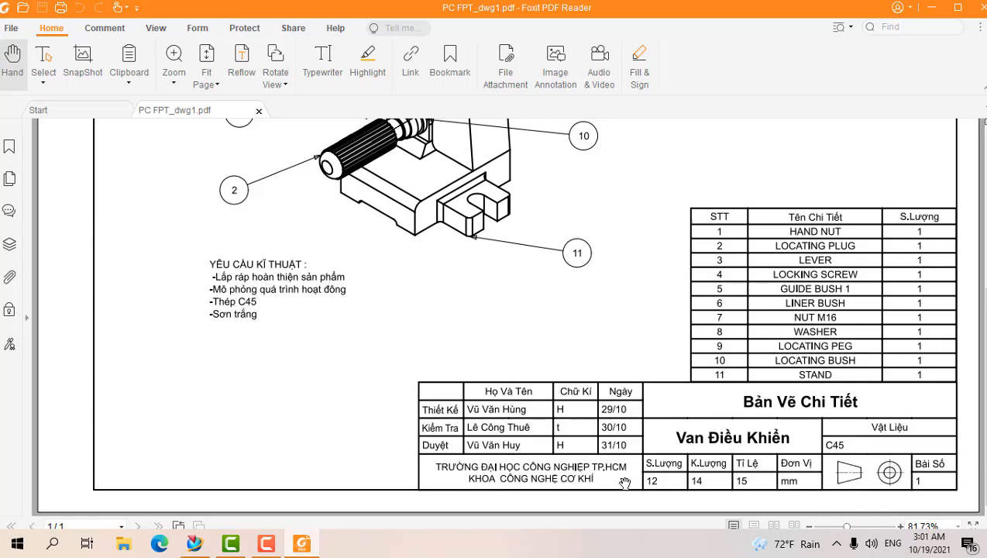
{"action": "scroll", "coordinate": [799, 430], "scroll_direction": "up", "scroll_amount": 5}
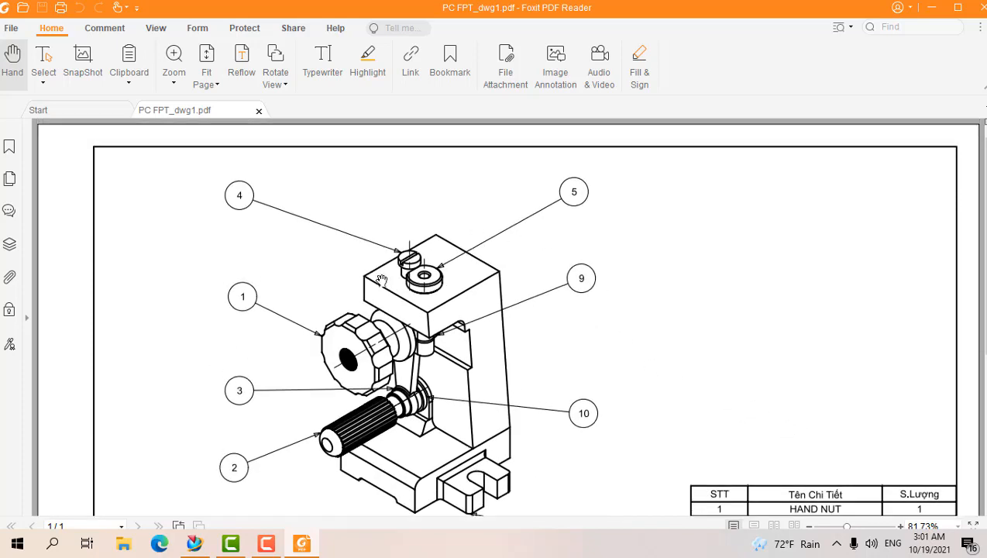